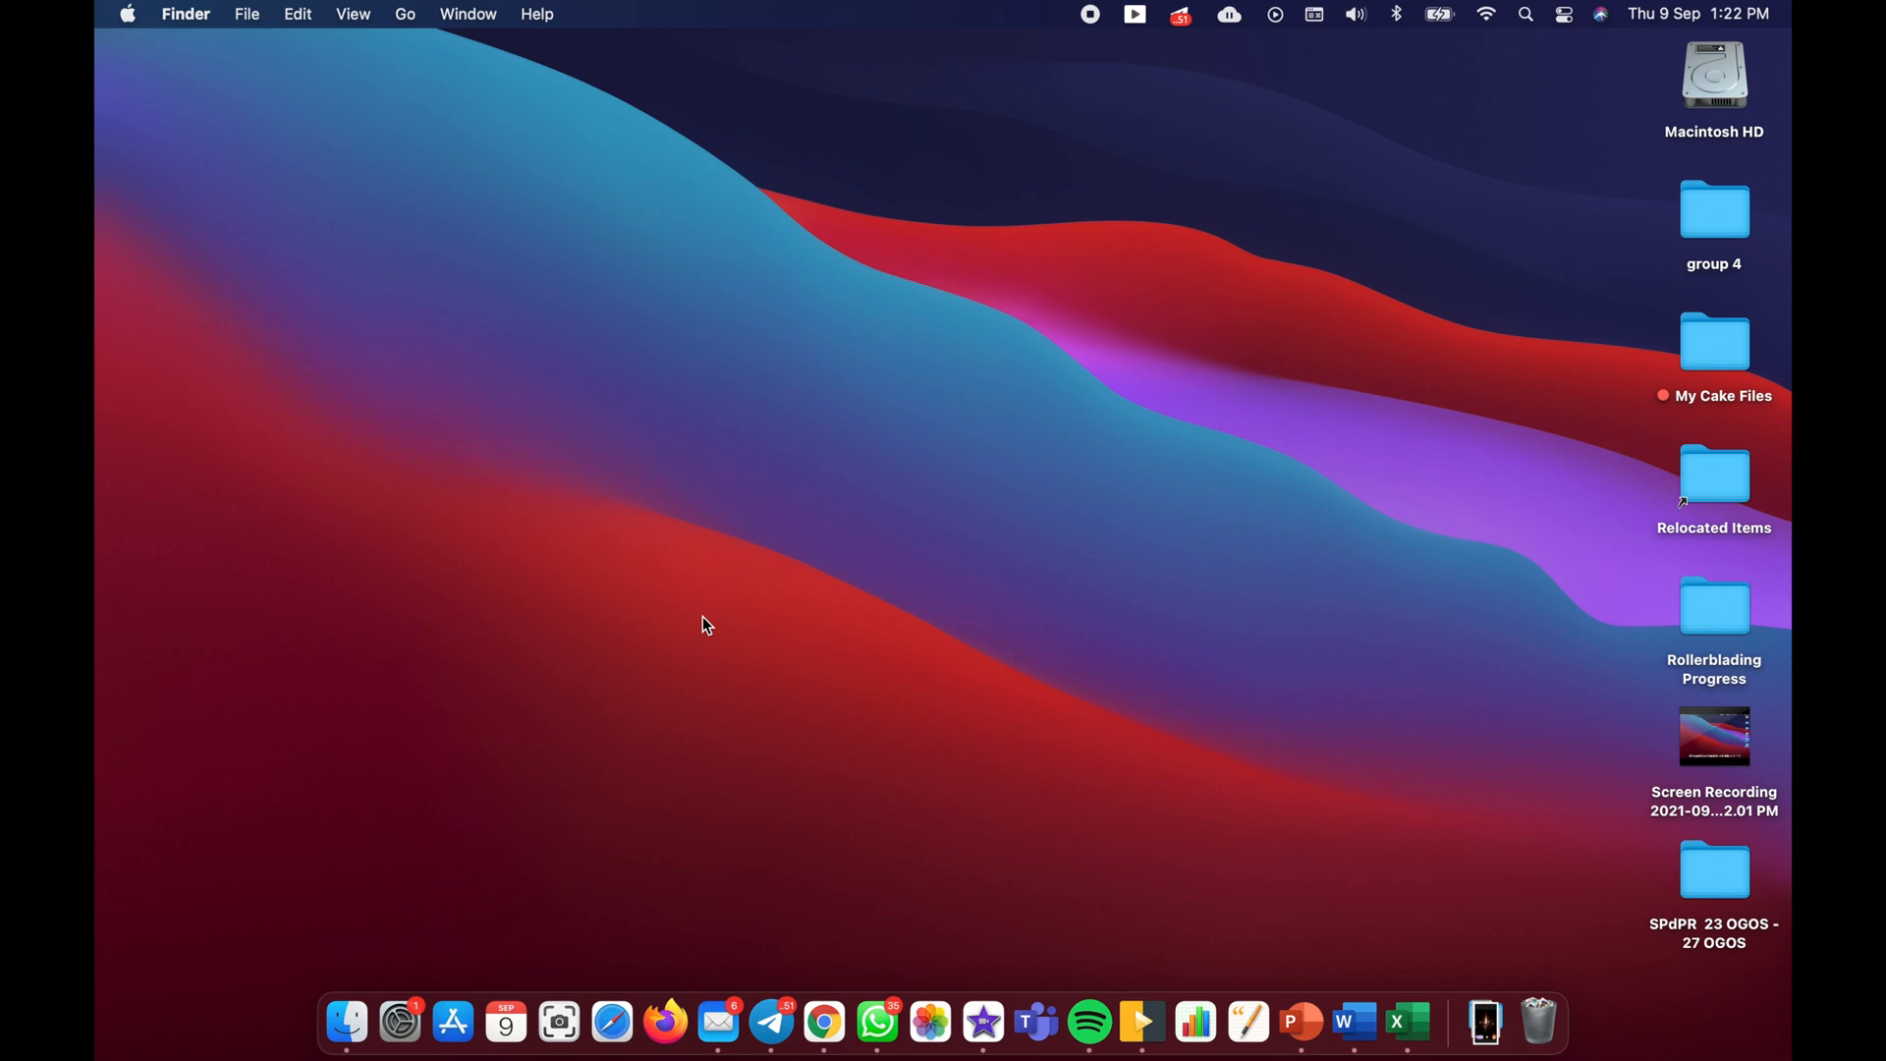
- Switch to Chrome and open a browser window under the first of the user's two identically named profiles
click(827, 1022)
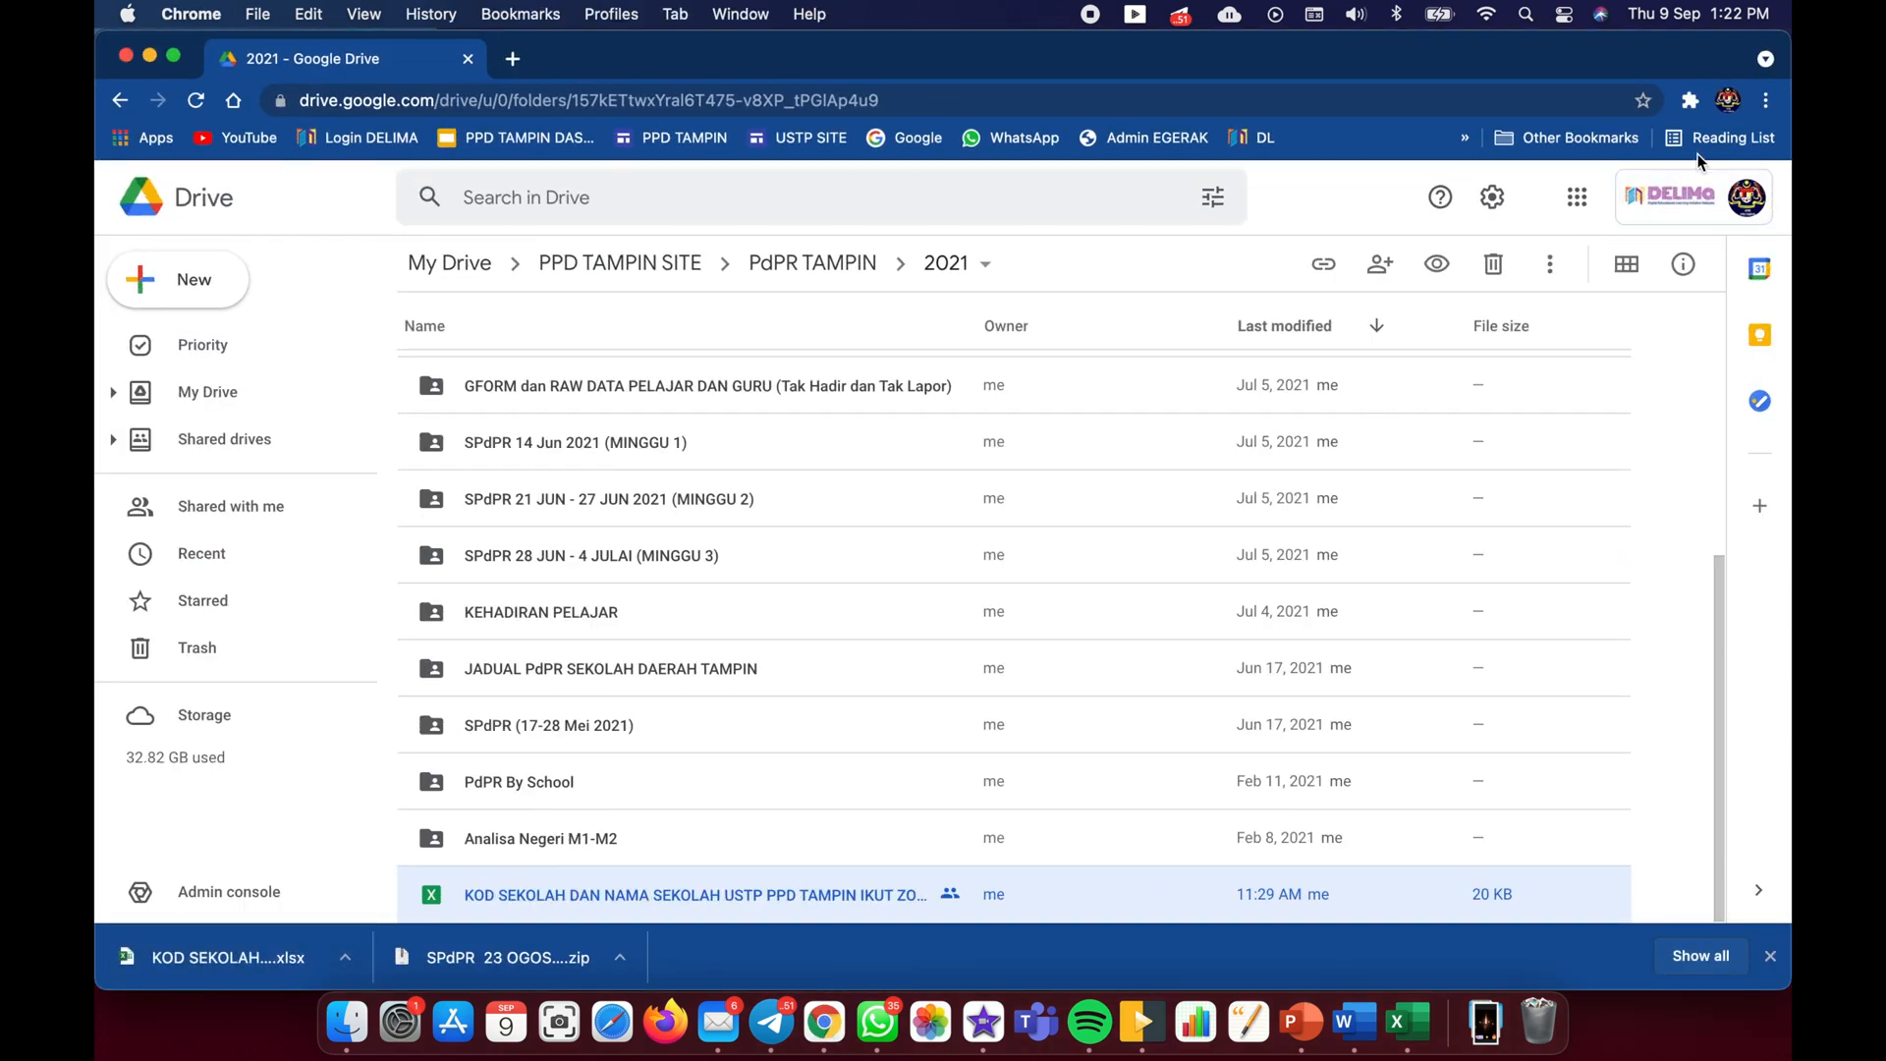
click(1729, 100)
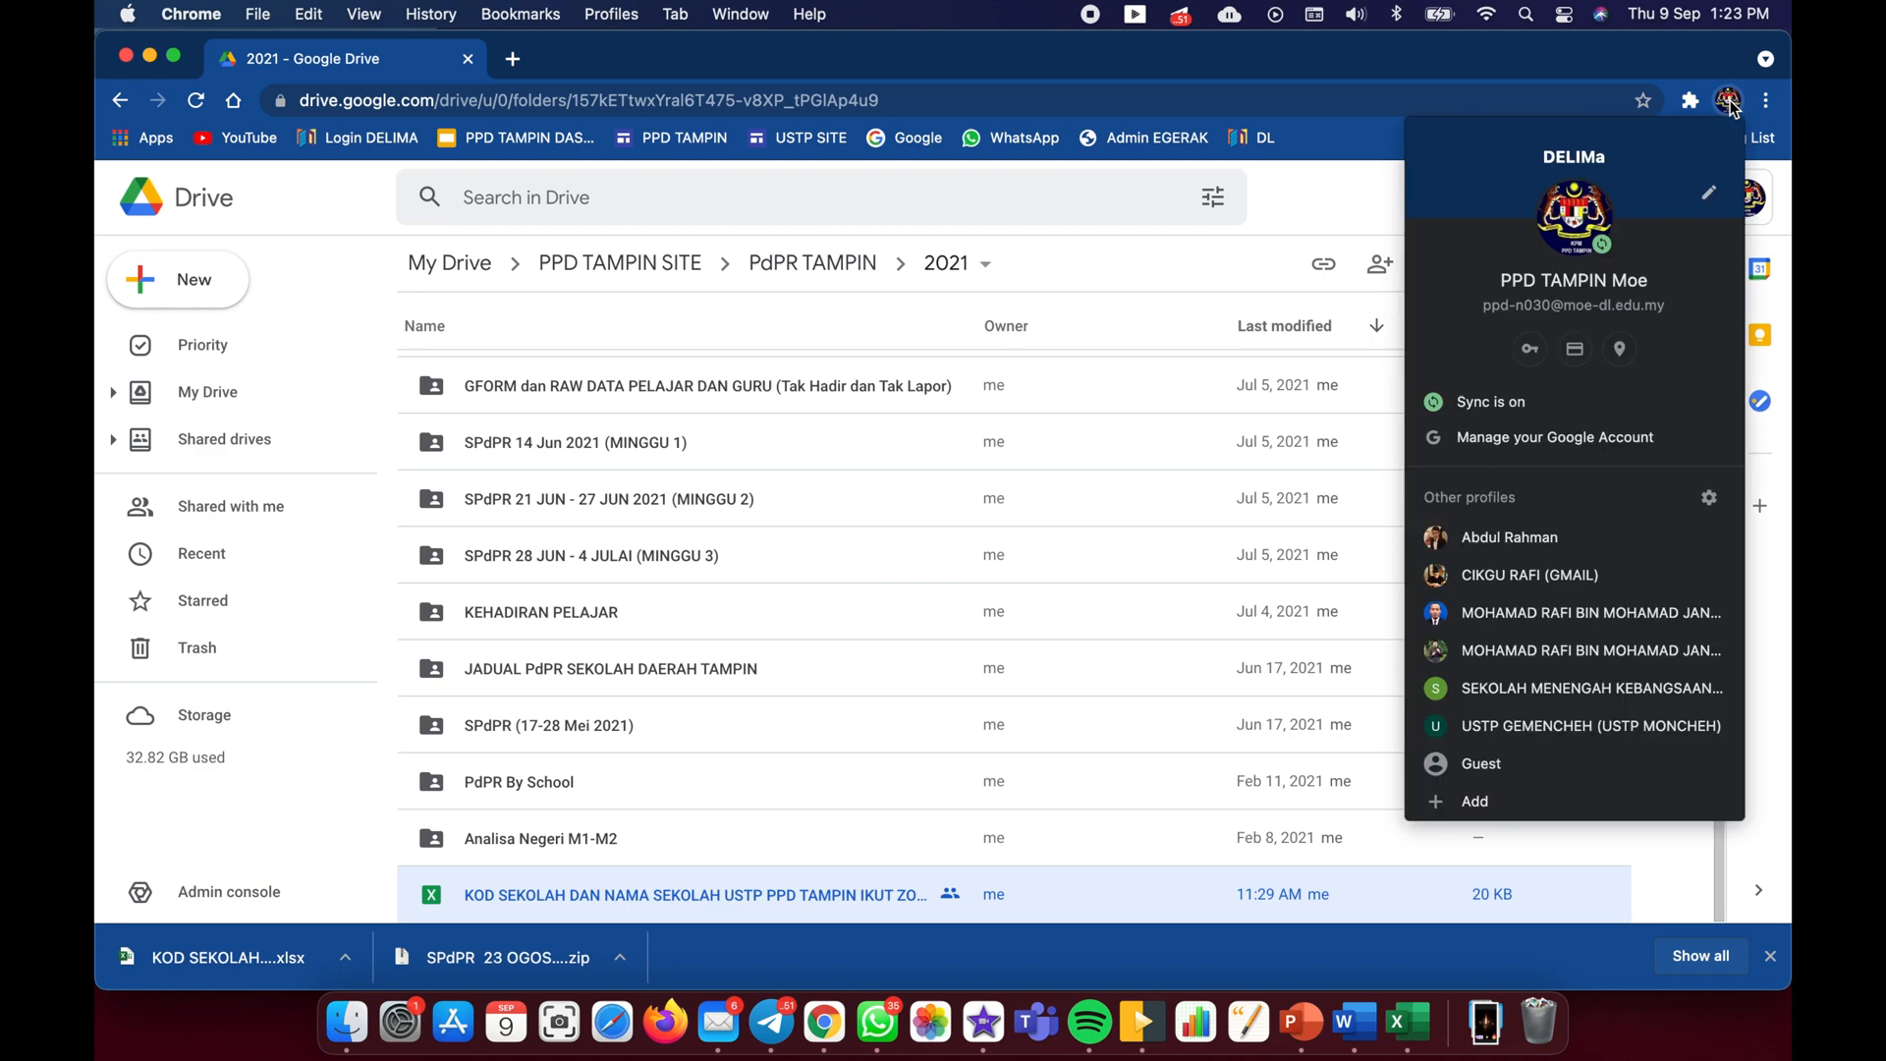
click(1499, 607)
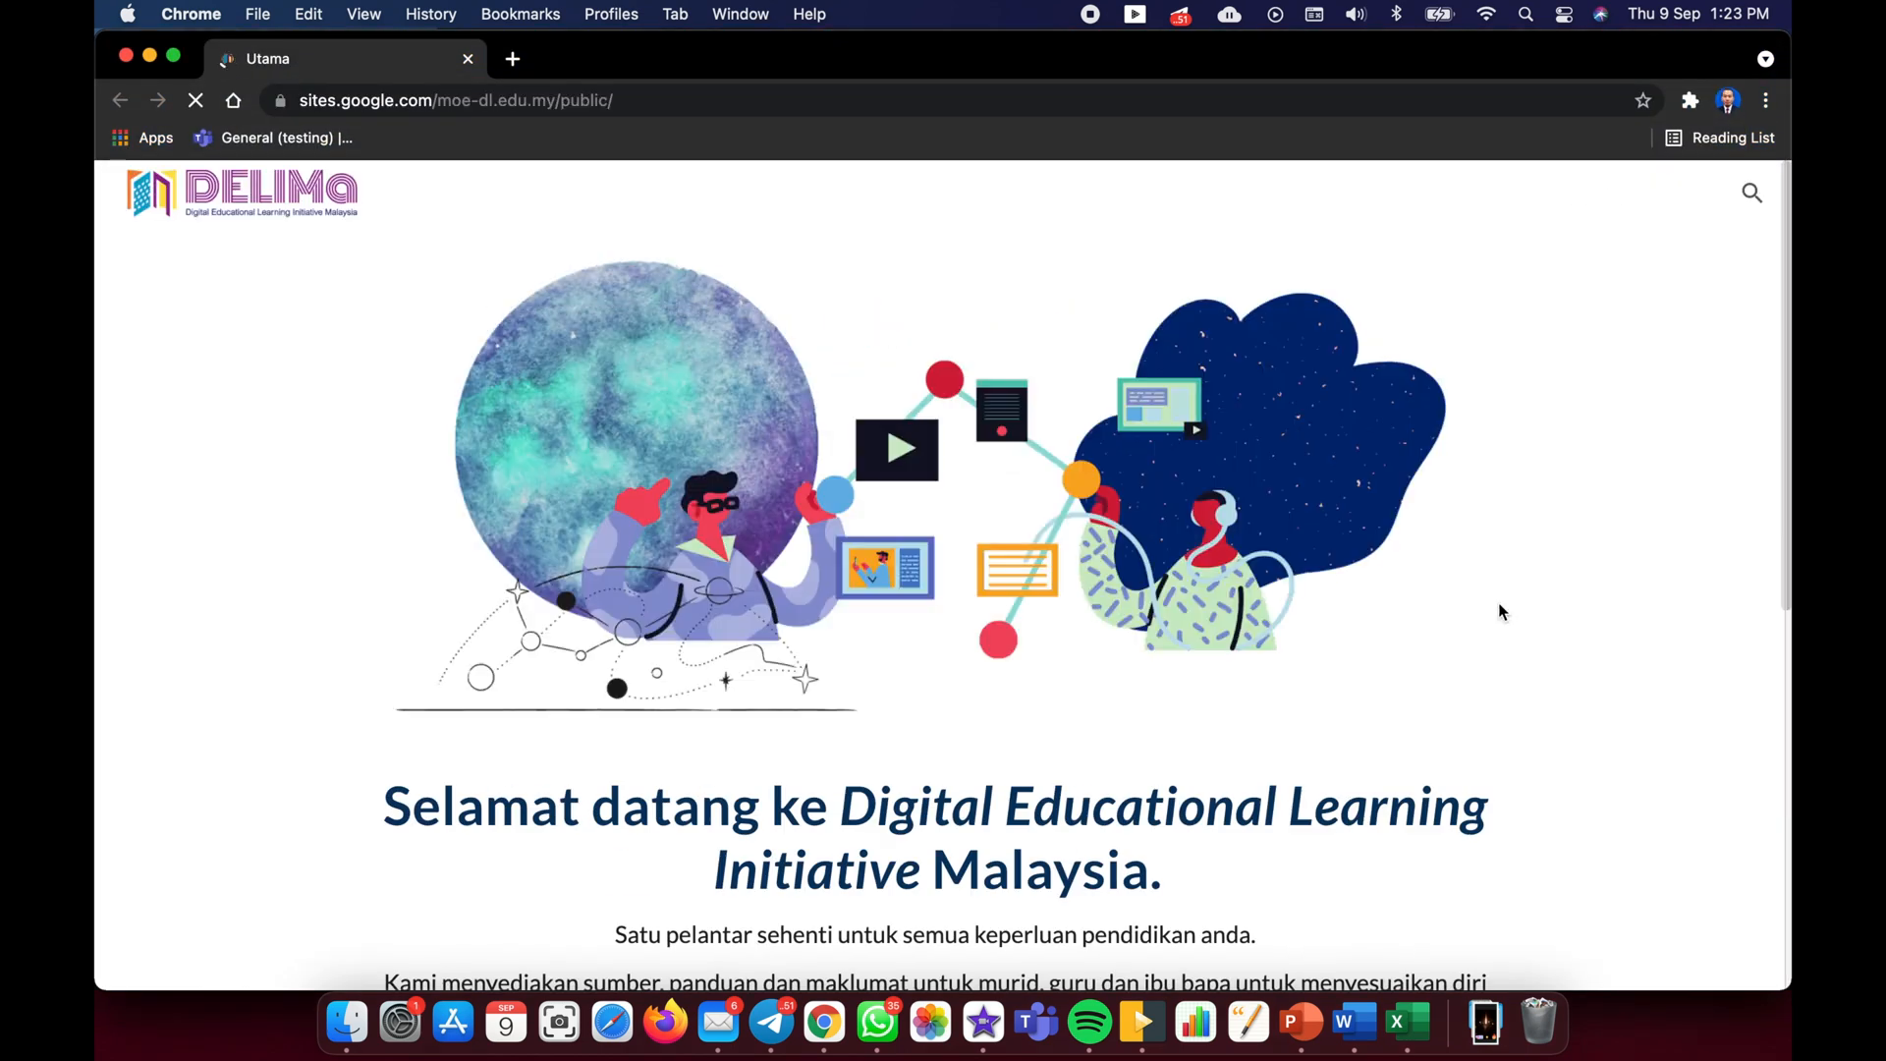
- Go to the google.com home page
click(524, 98)
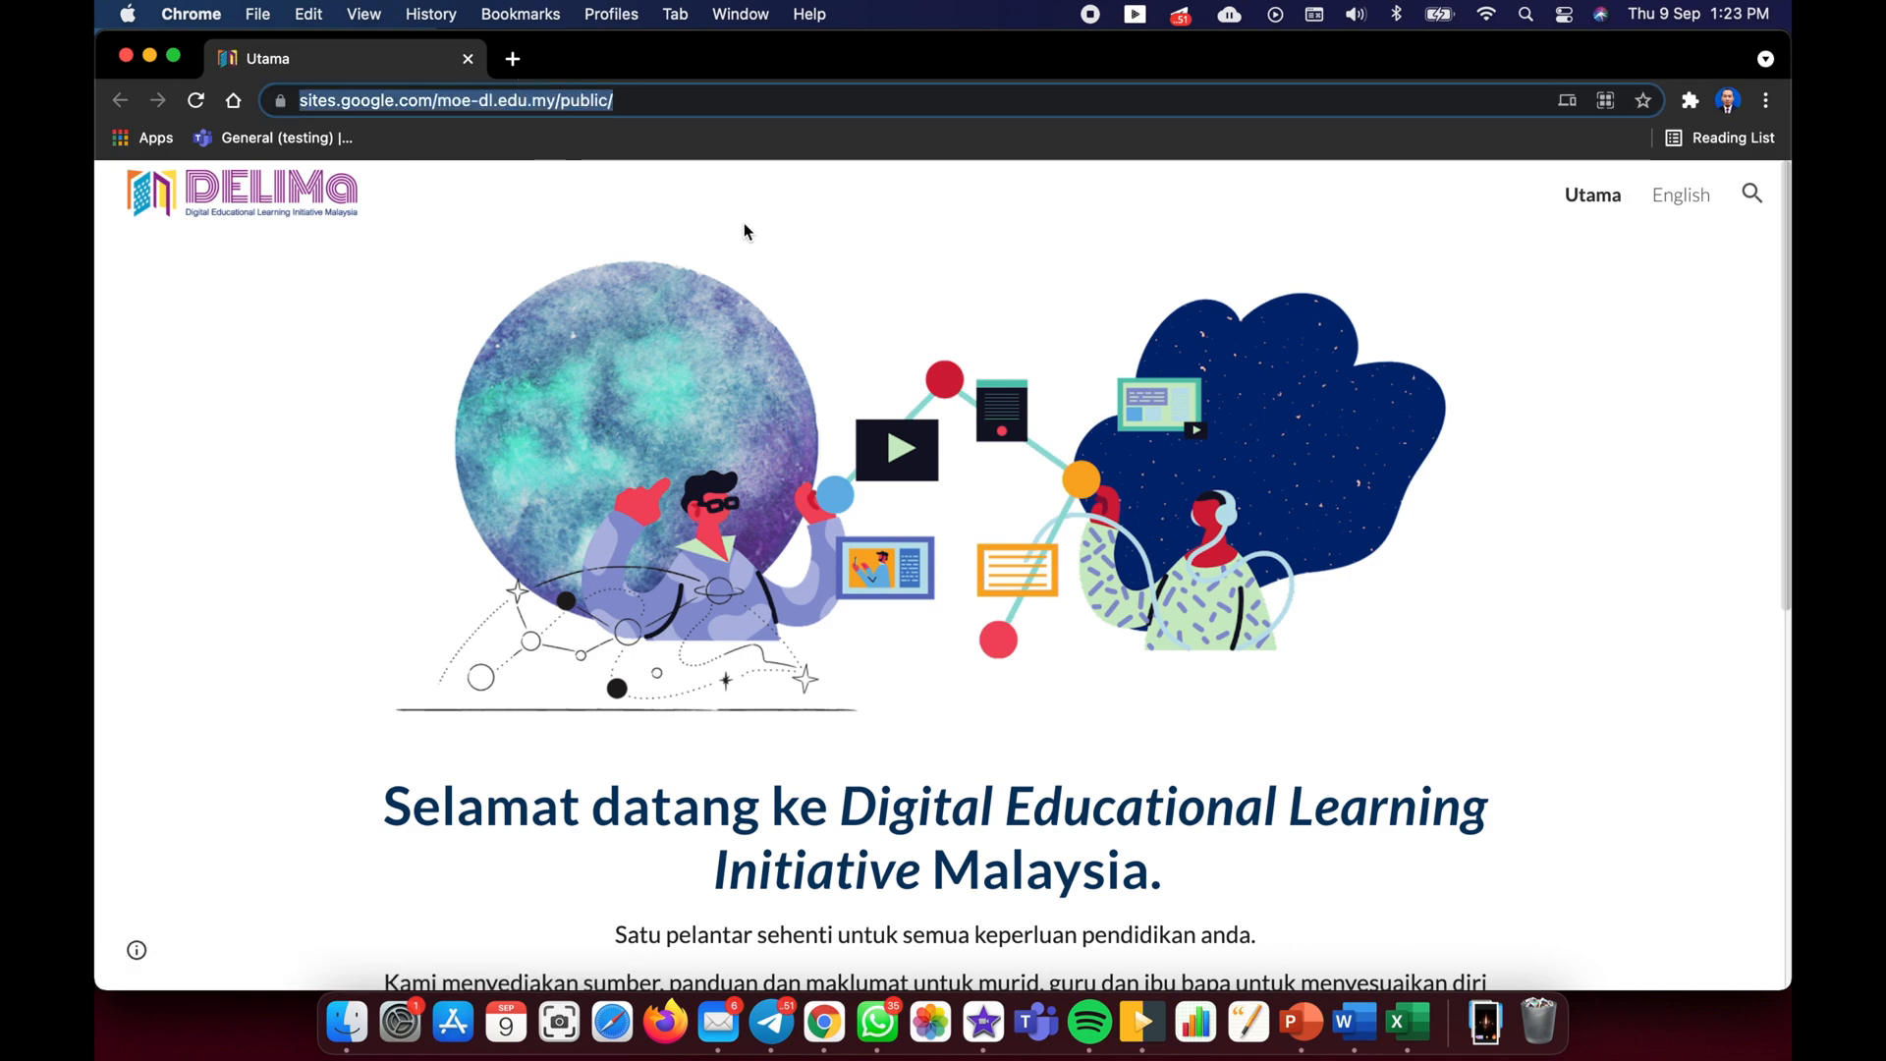
text(ww)
key(Return)
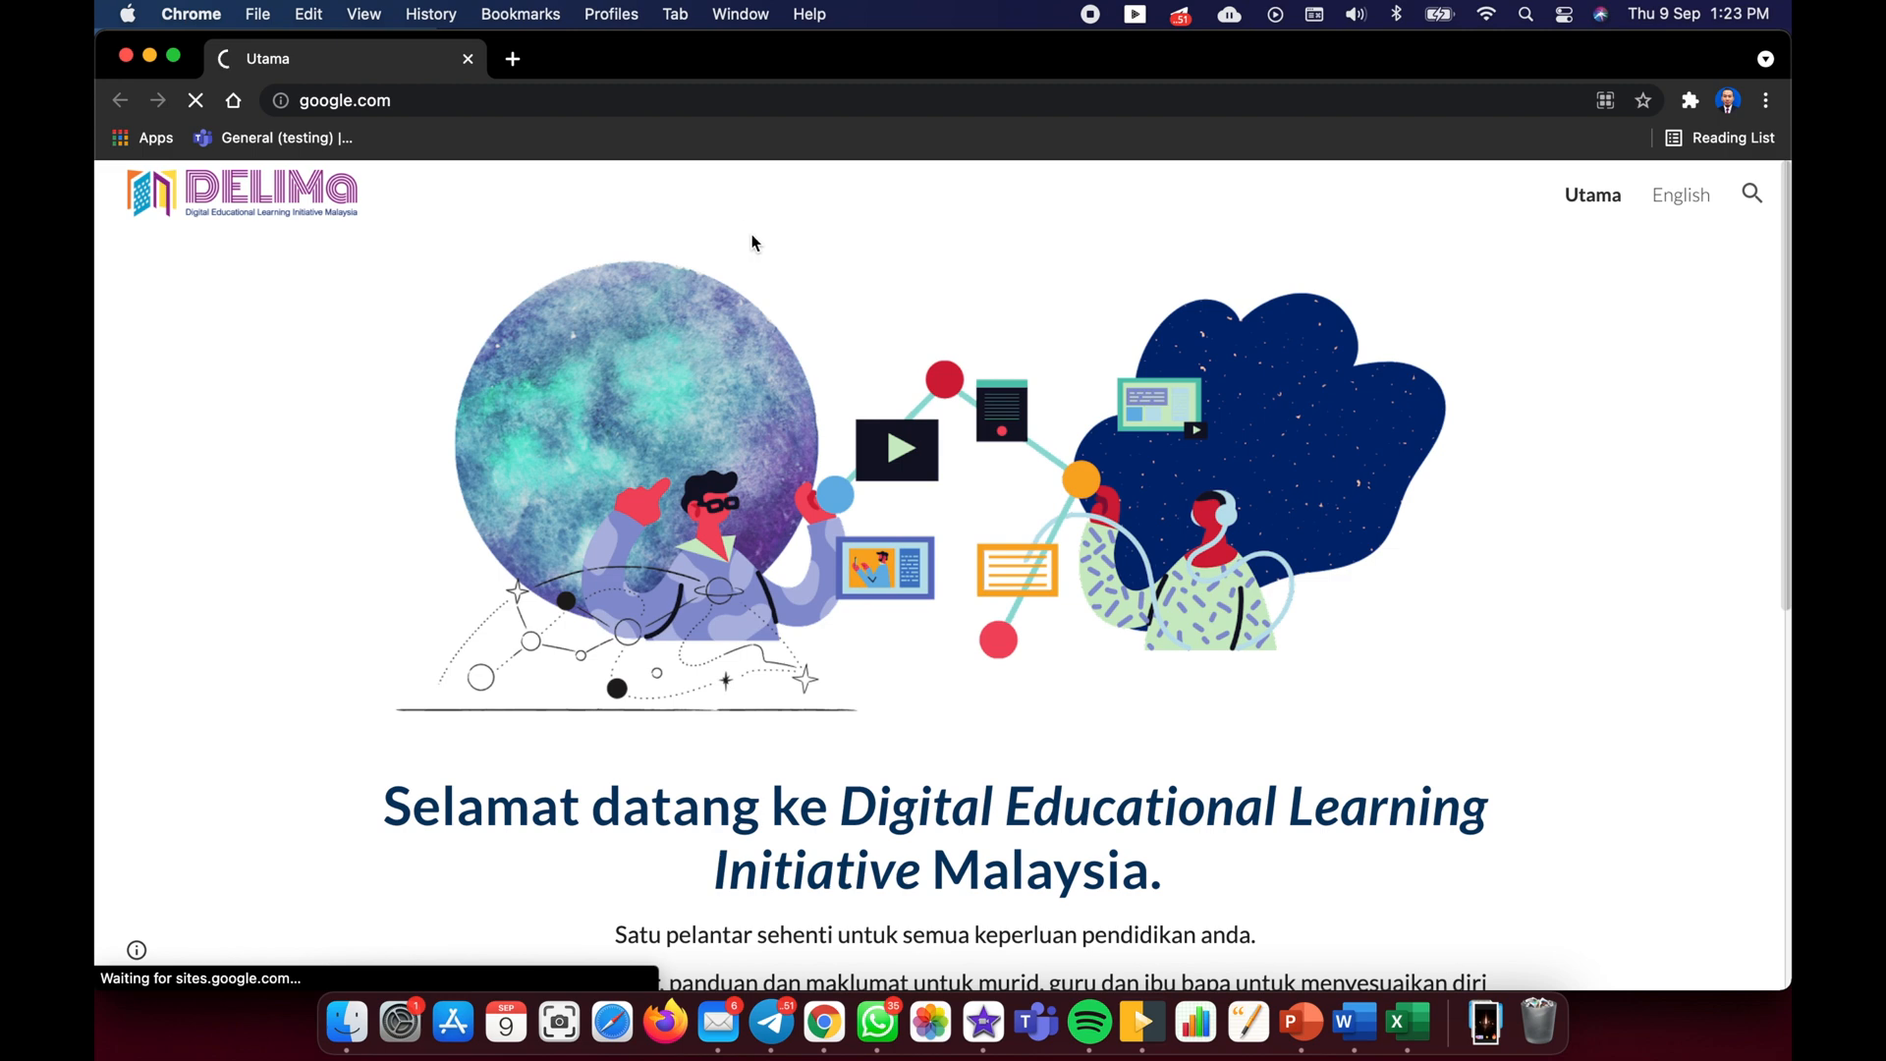
- Search Google for "data studio" and open the Google Data Studio Overview result
click(767, 468)
text(data )
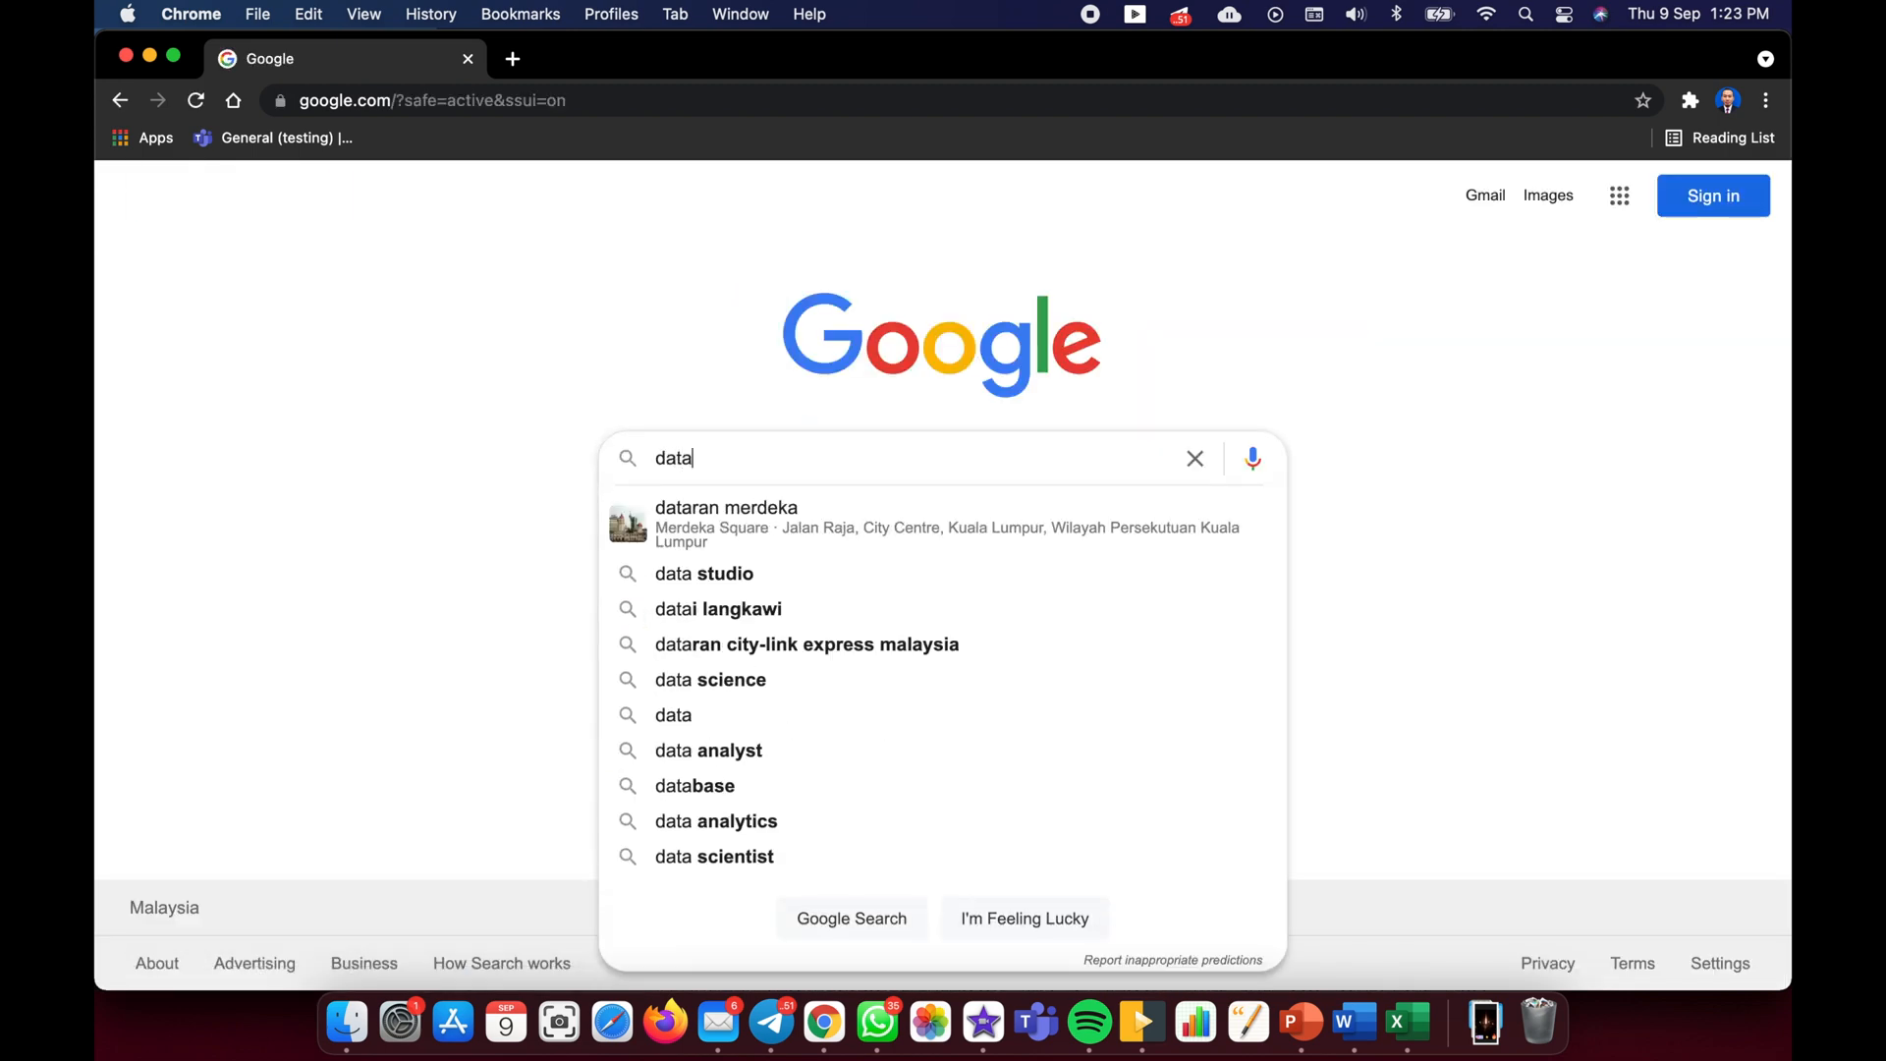
text(st)
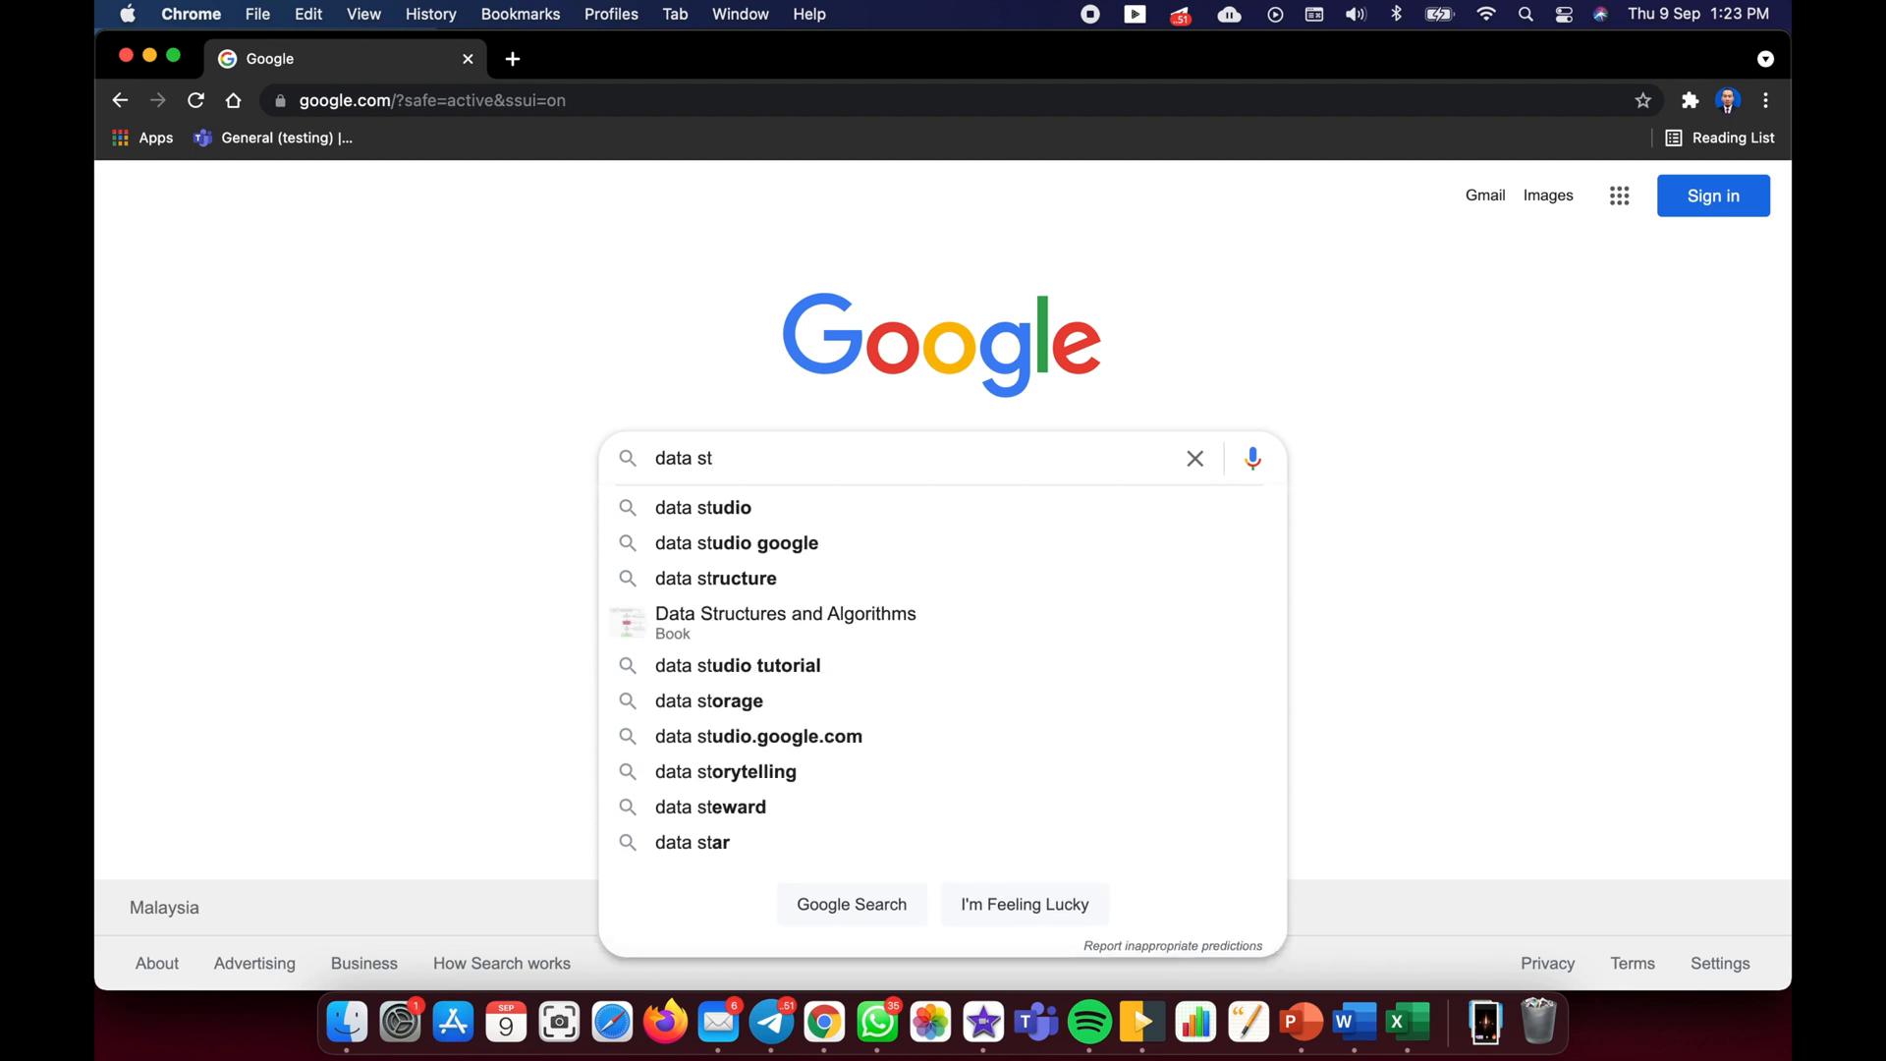
click(747, 513)
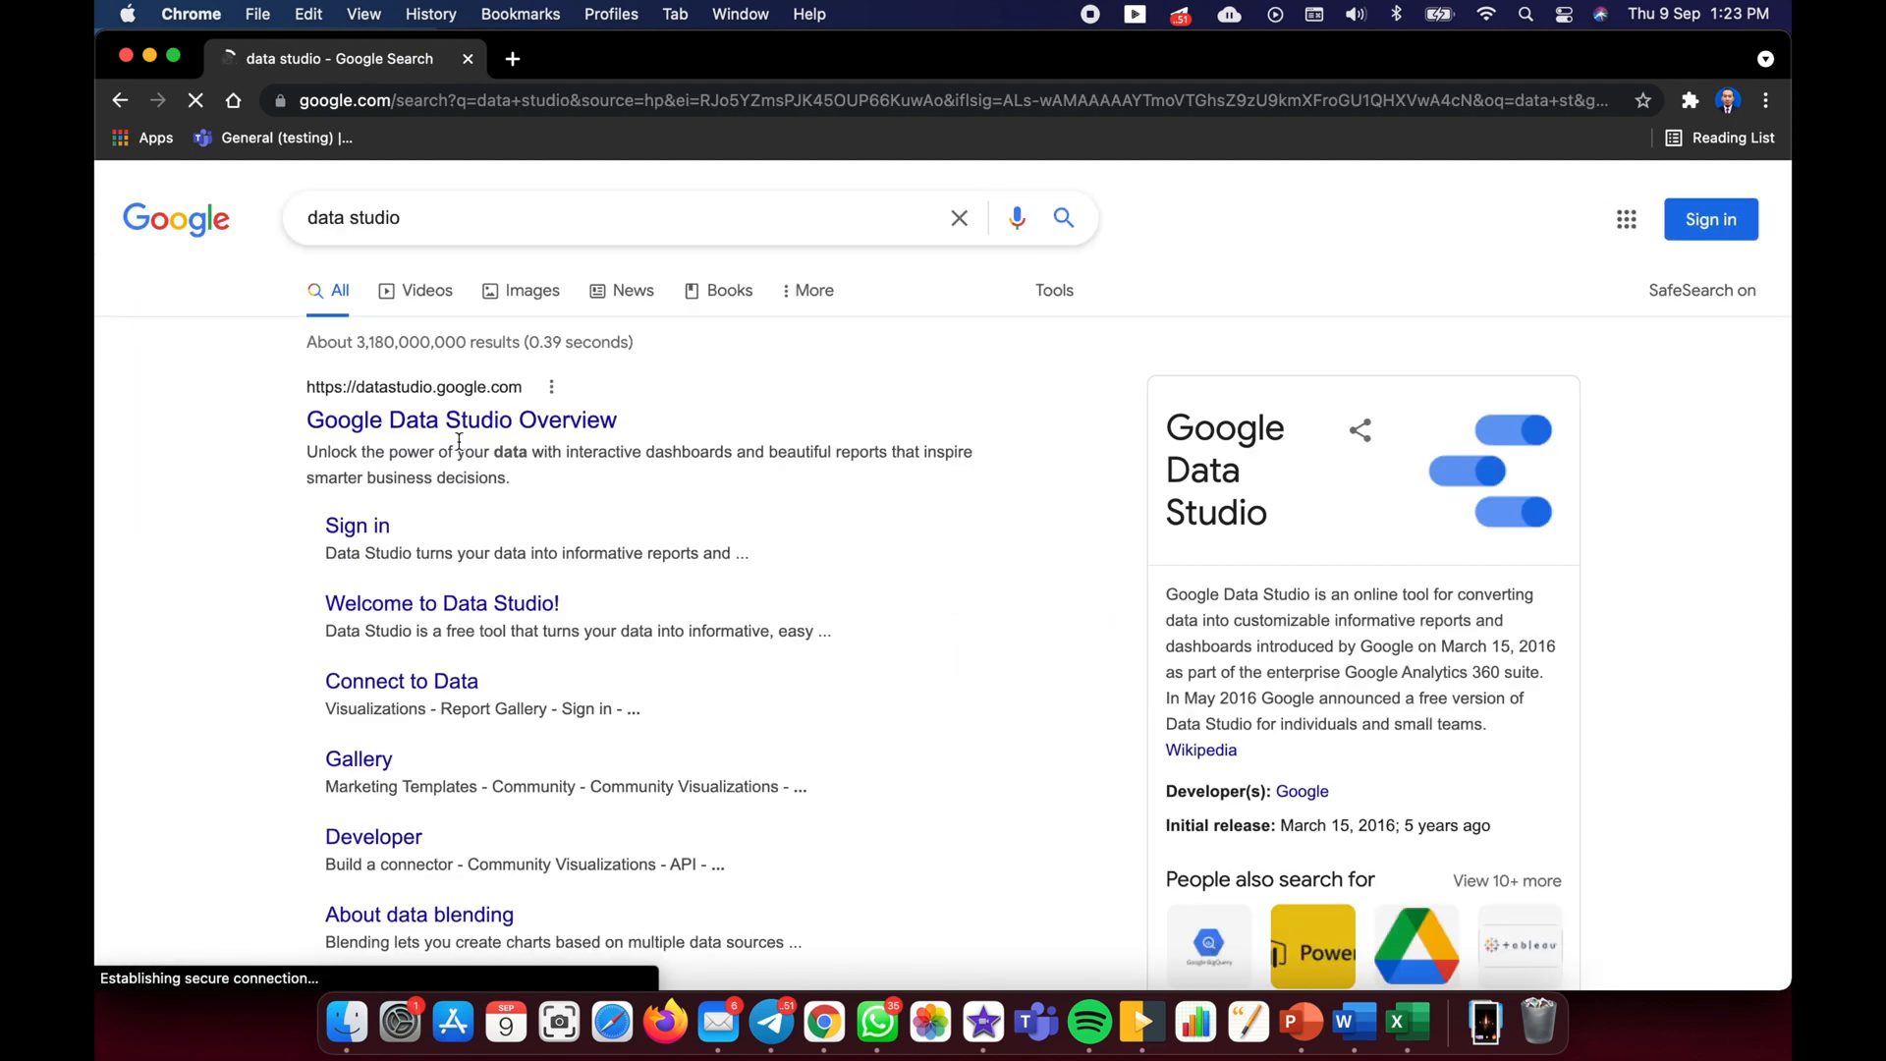
click(425, 431)
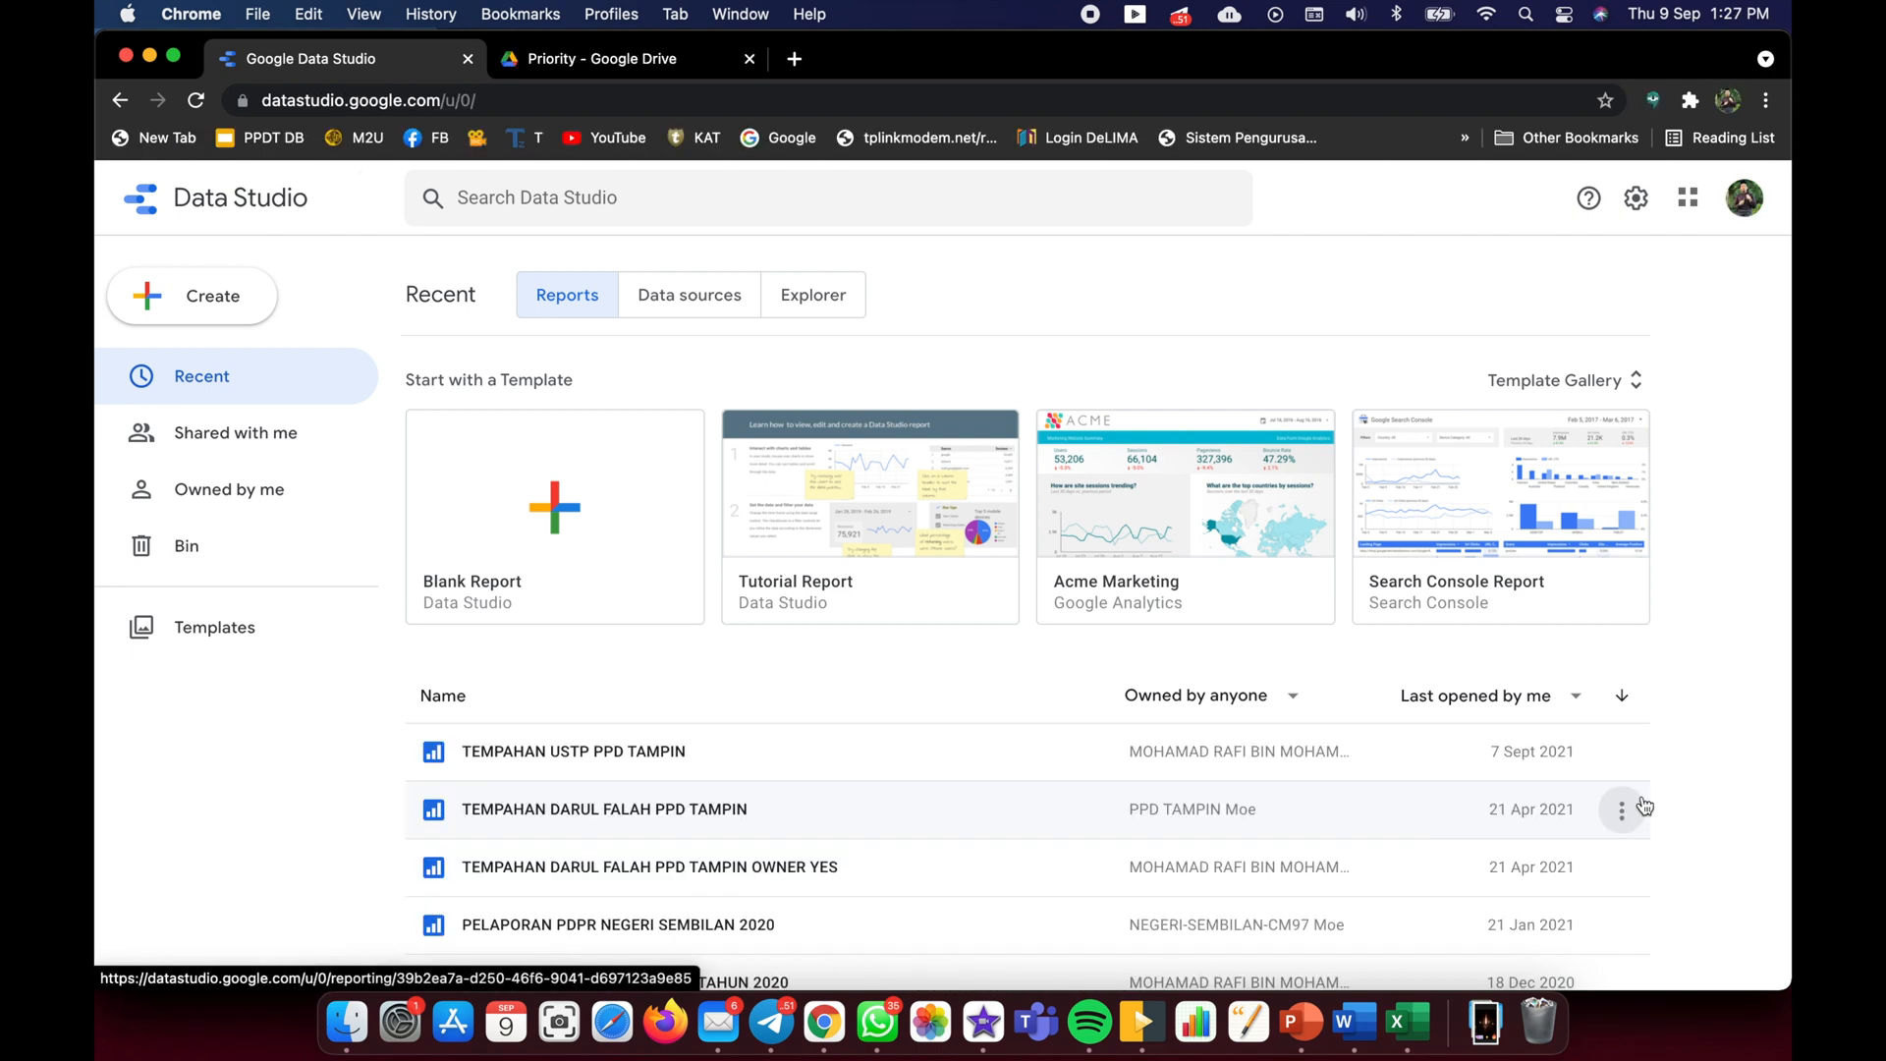
- Check which browser profile is active and create a new Data Studio report
click(1731, 104)
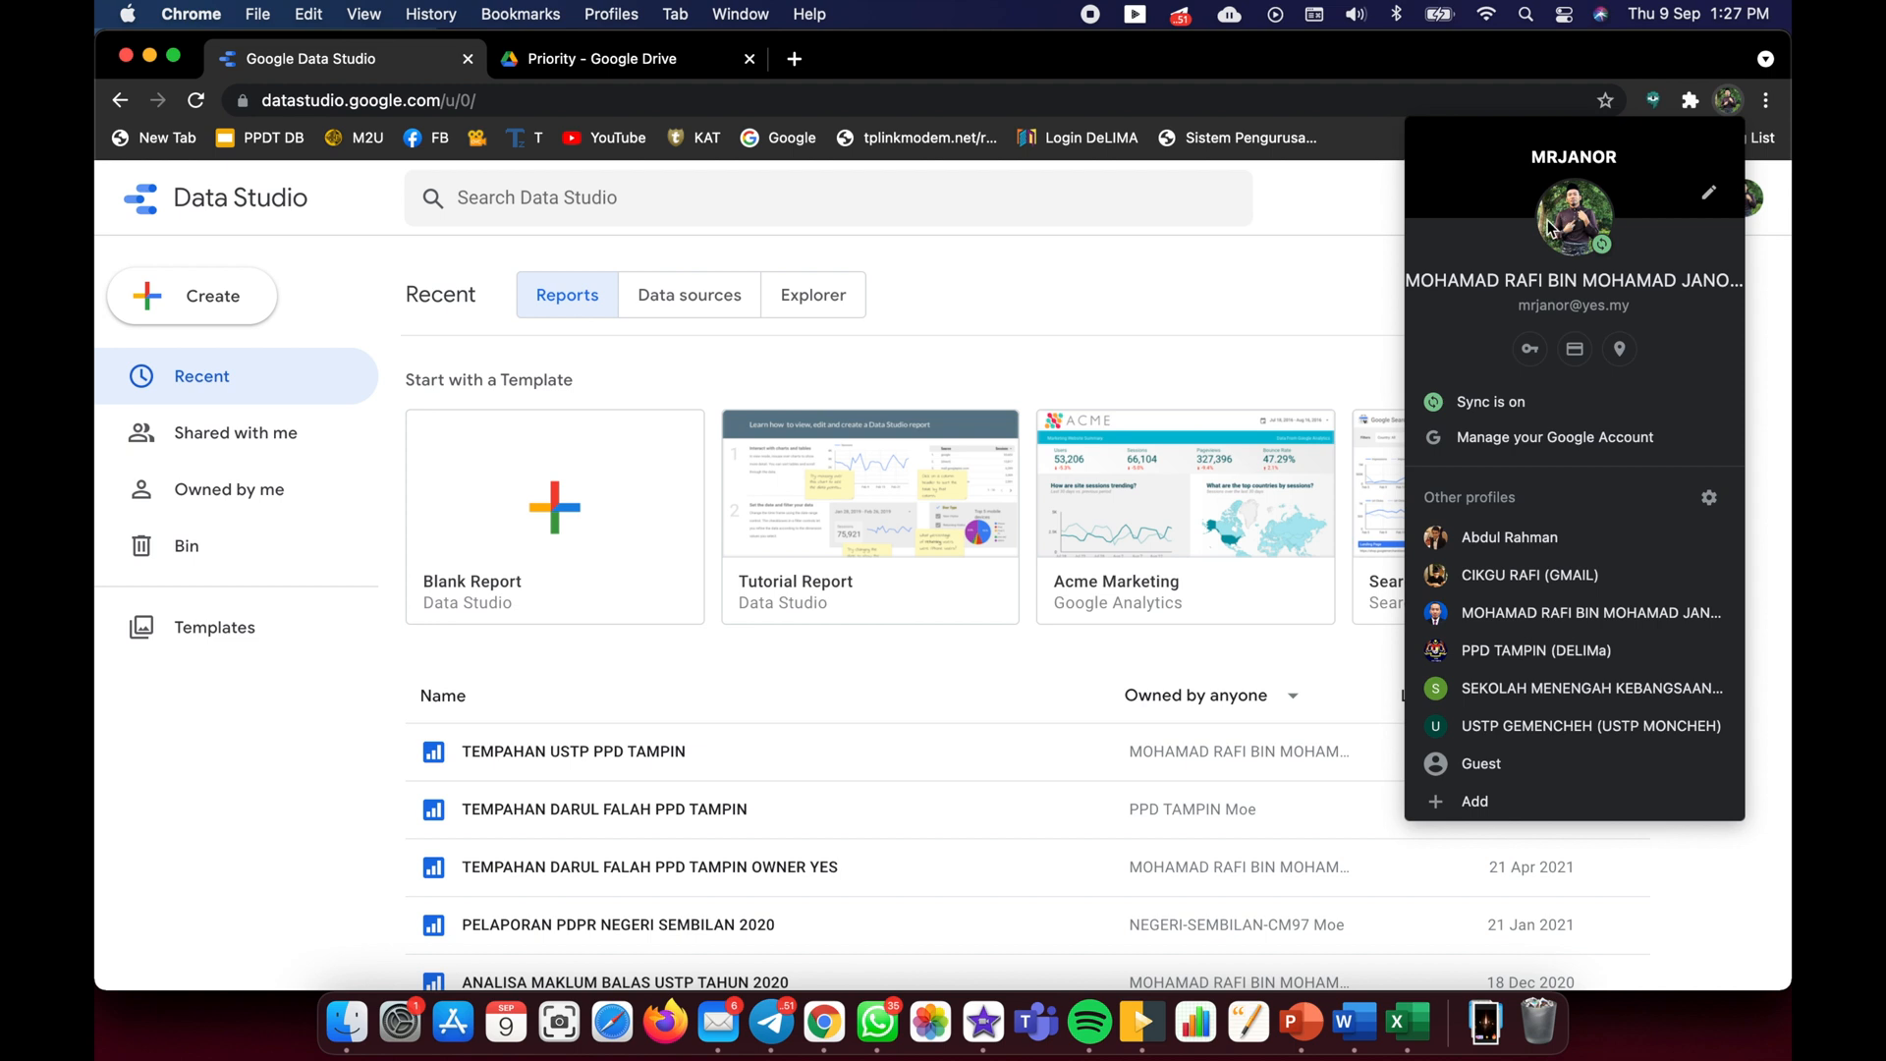
click(1326, 279)
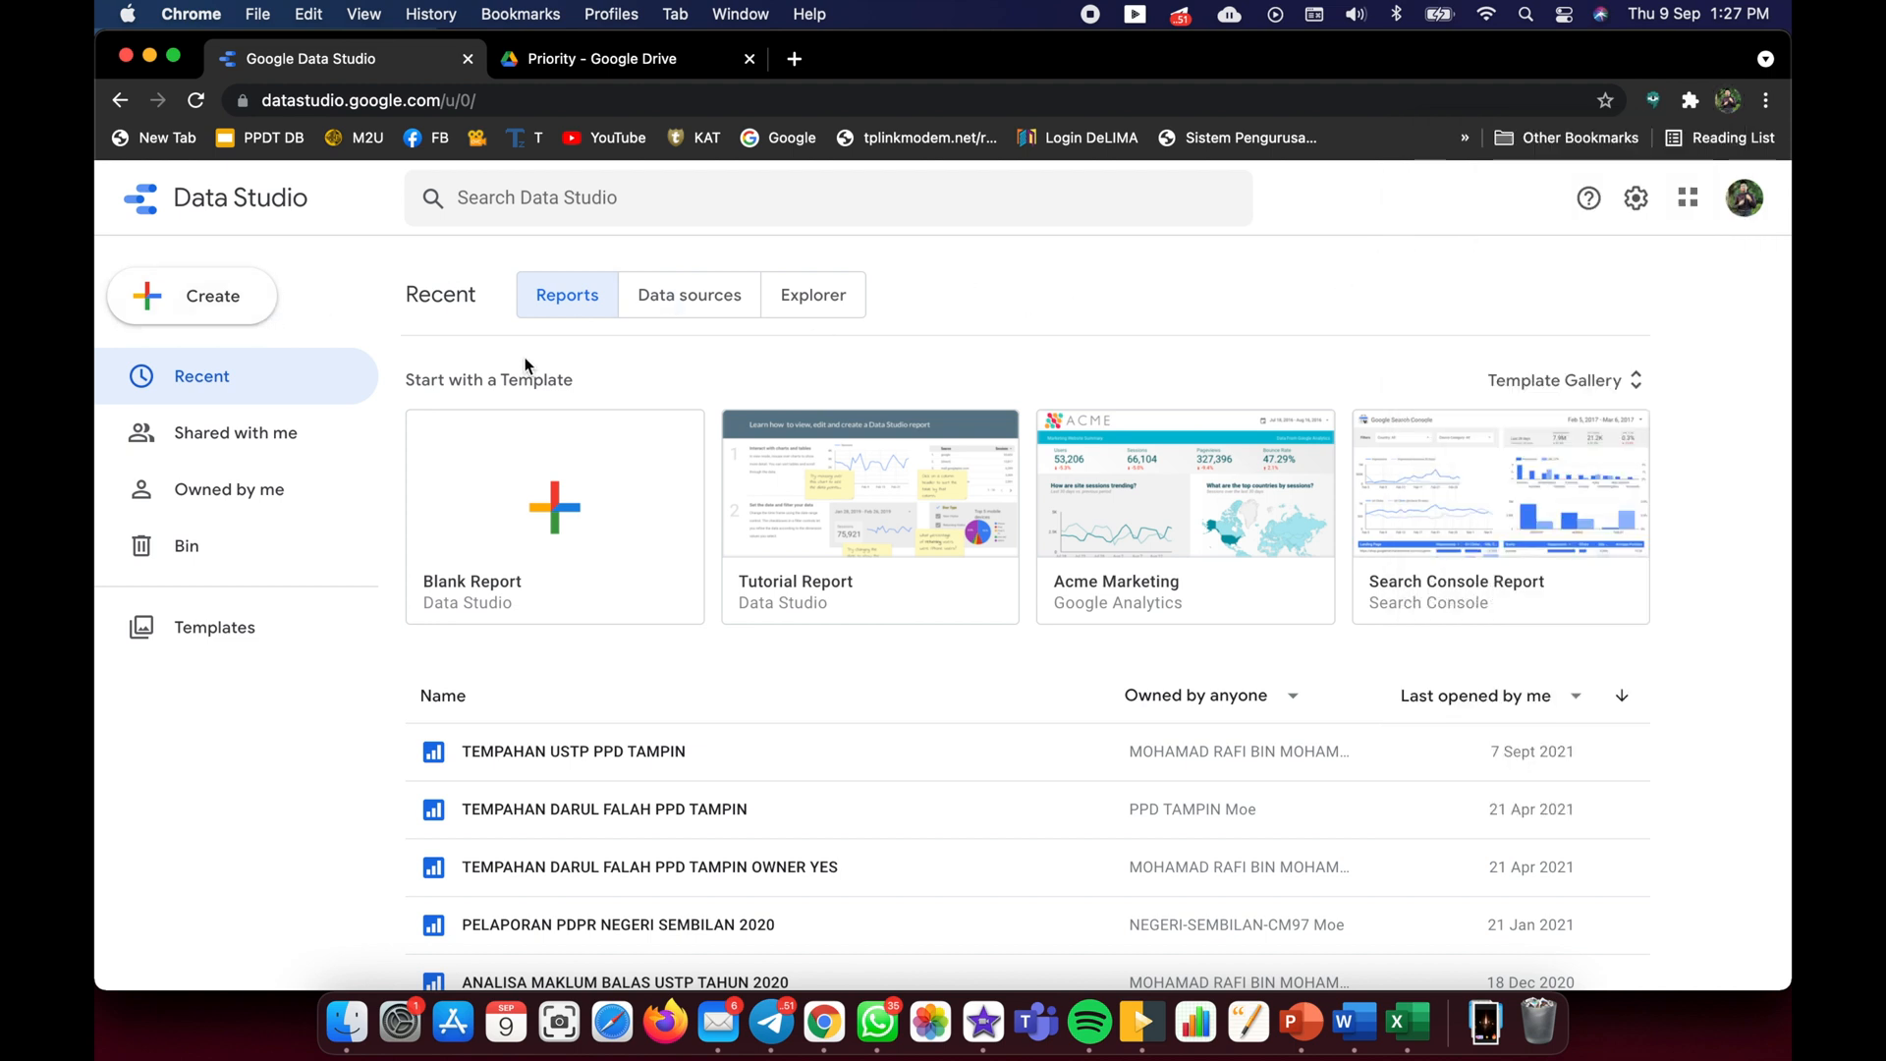
click(204, 299)
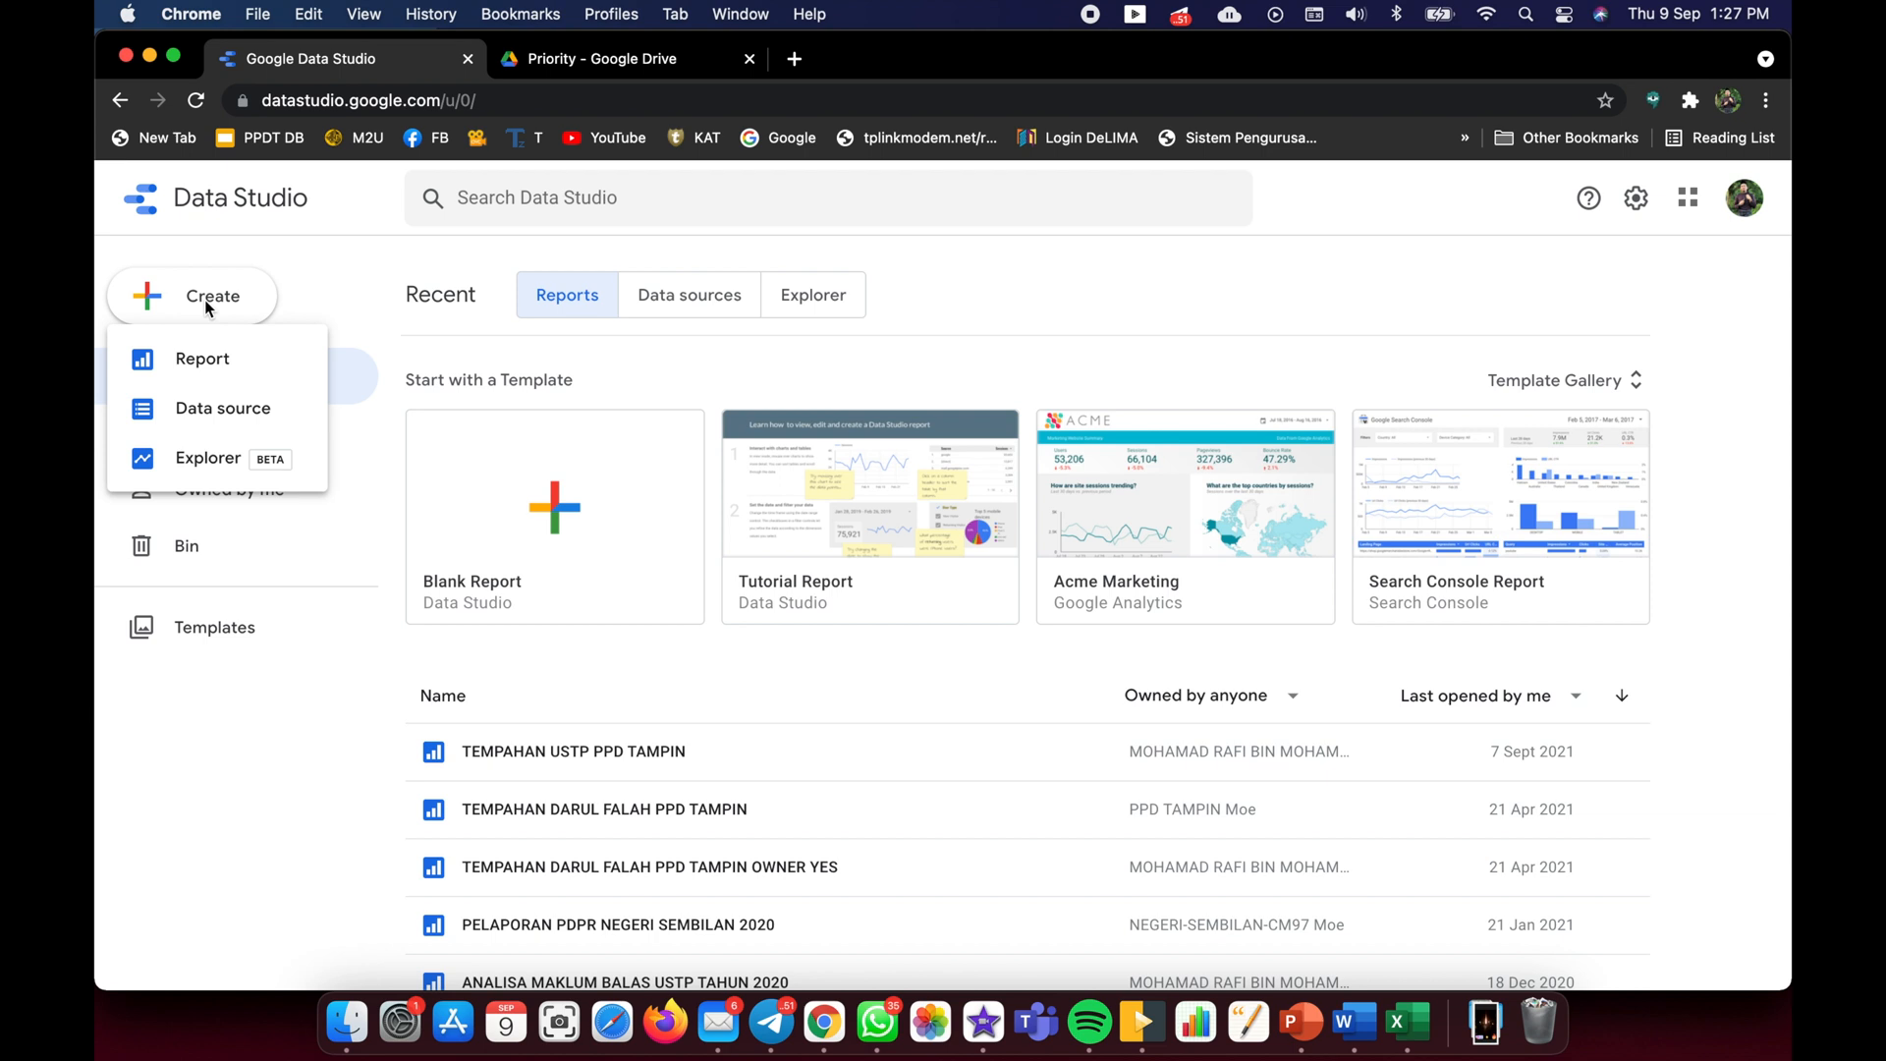
click(224, 369)
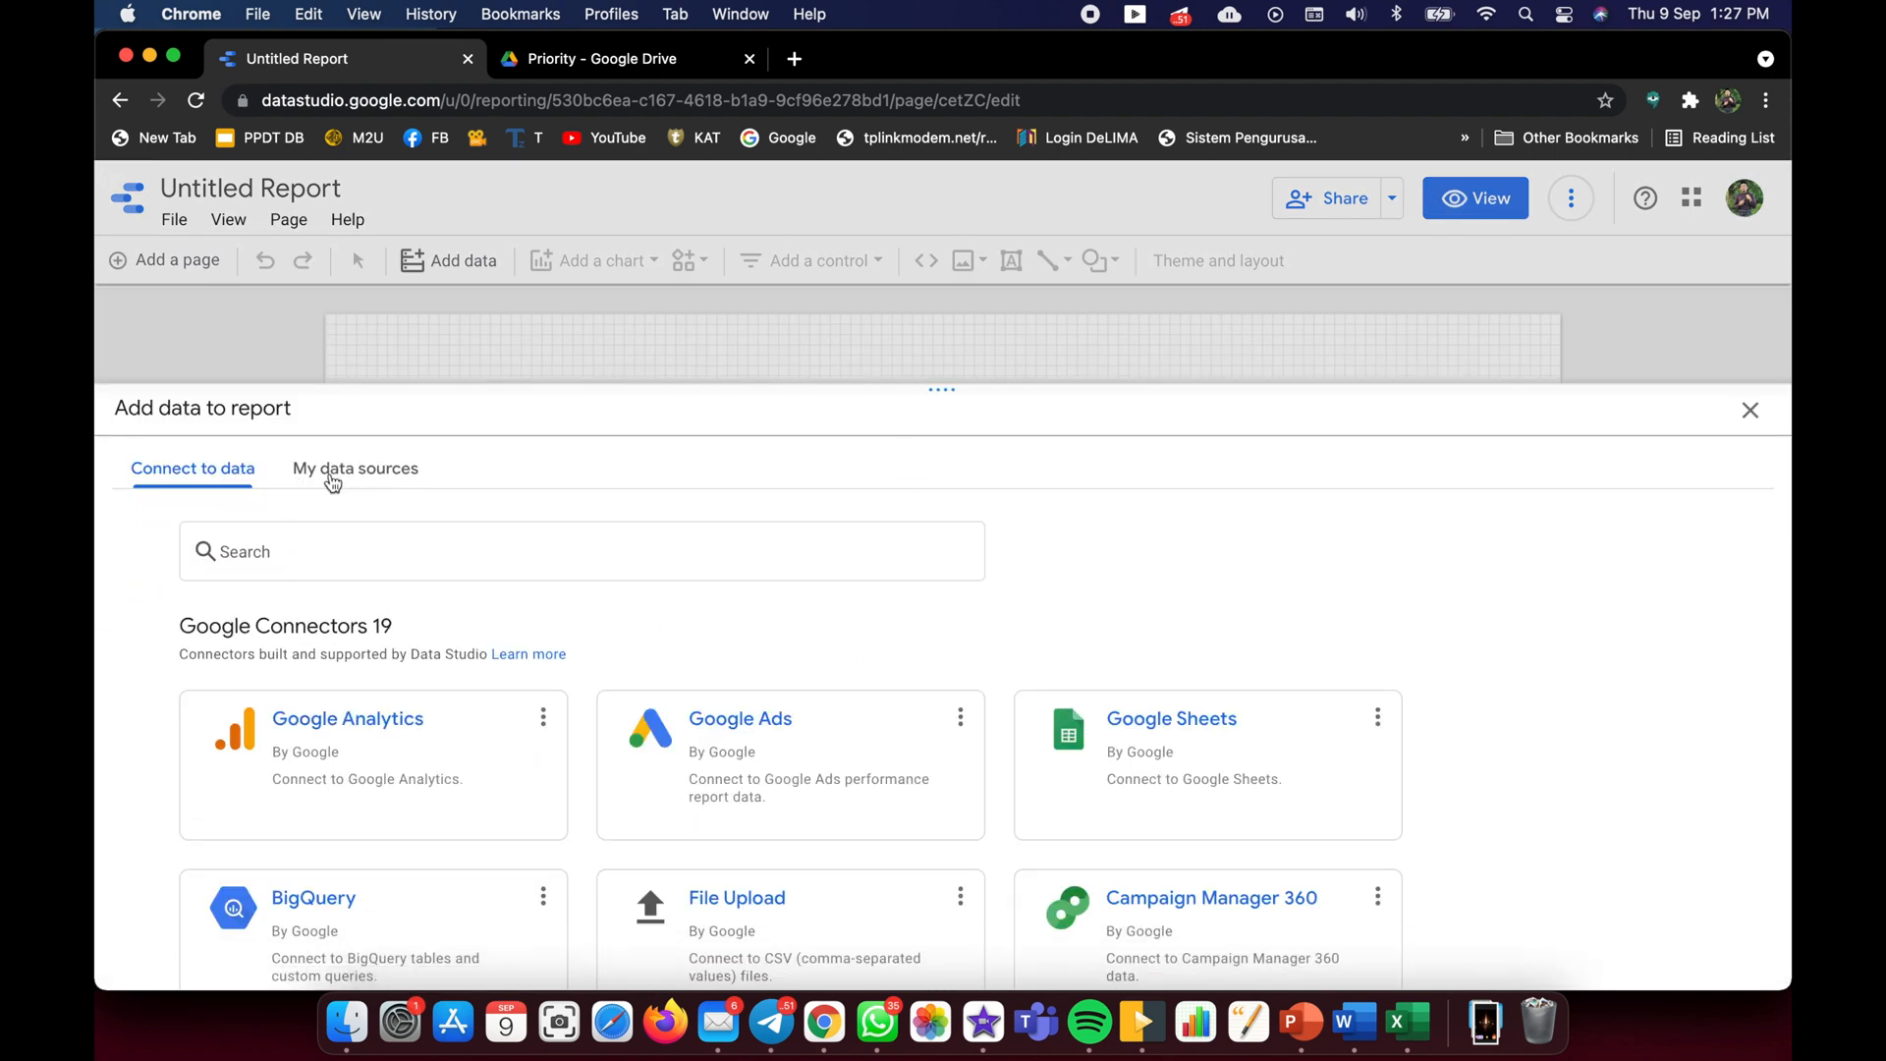
- Add the Form Responses 1 worksheet of the owned Google Sheets file TEMPAHAN USTP PPD TAMPIN (Responses) as the report's data source
click(377, 479)
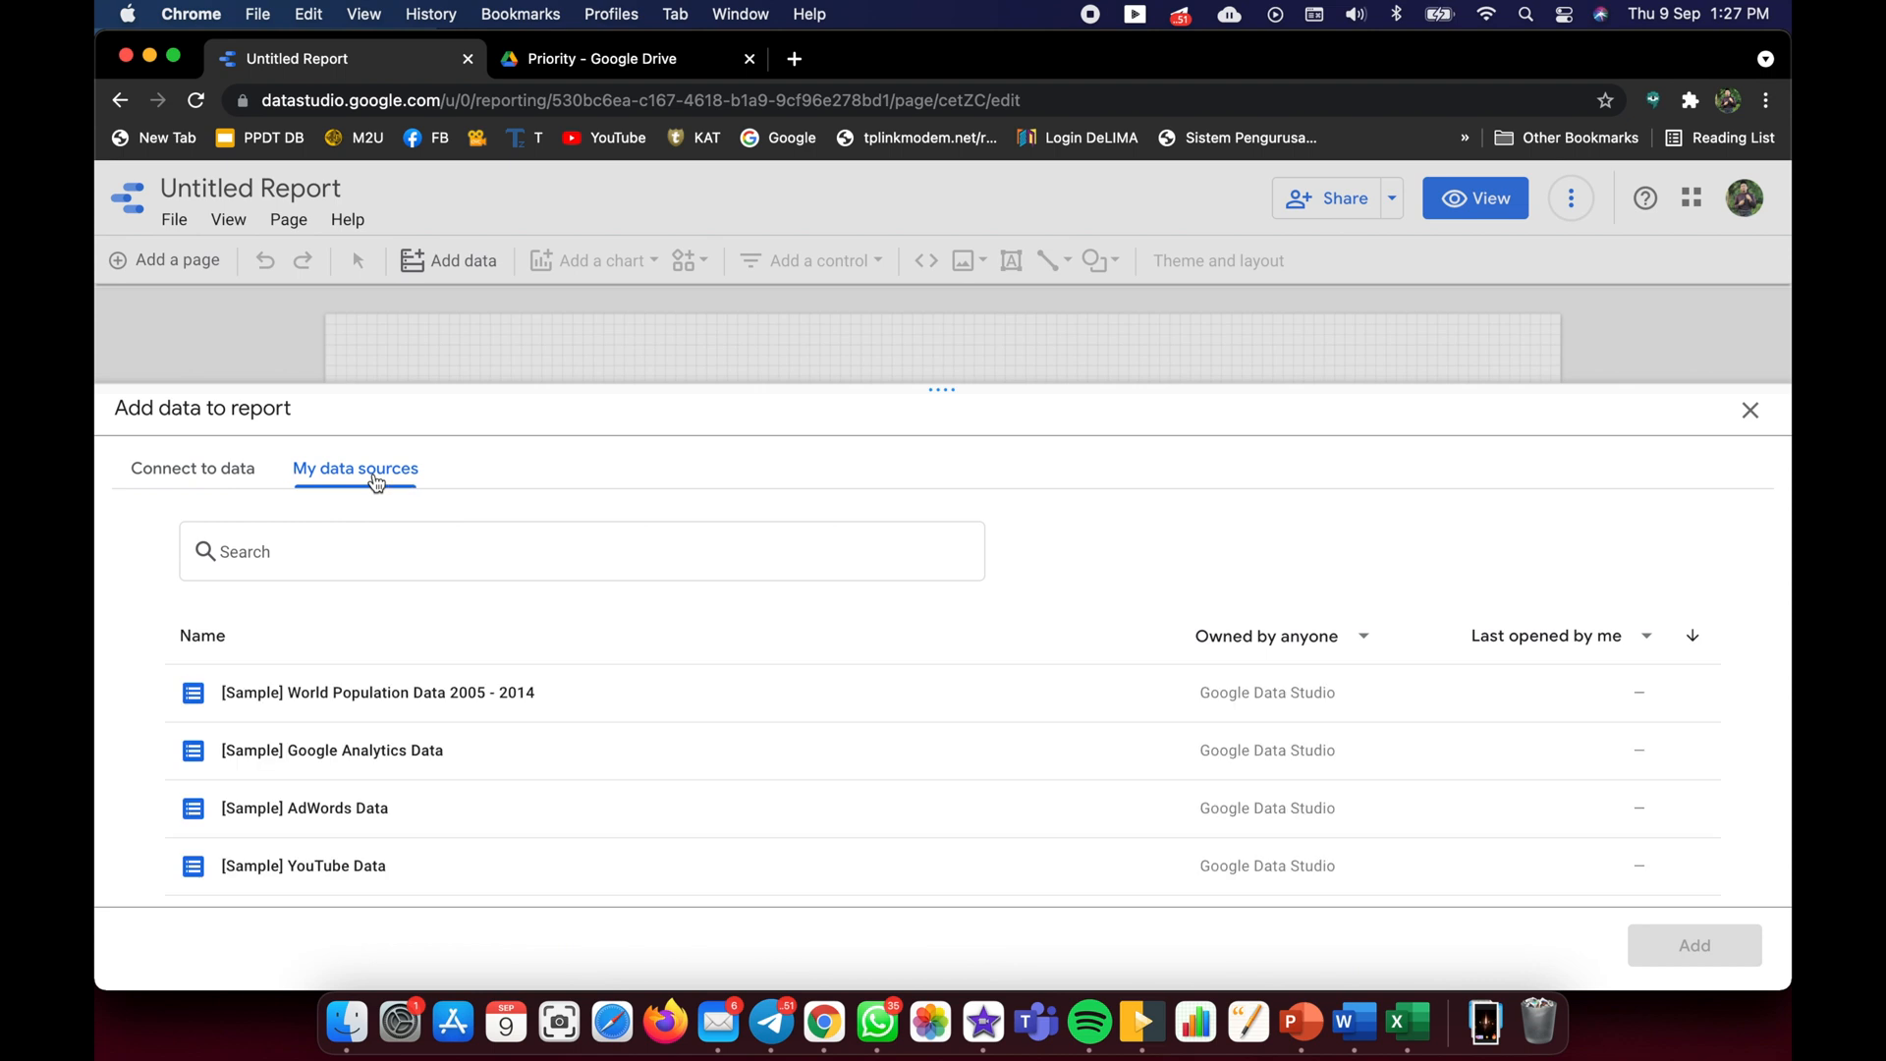
click(195, 464)
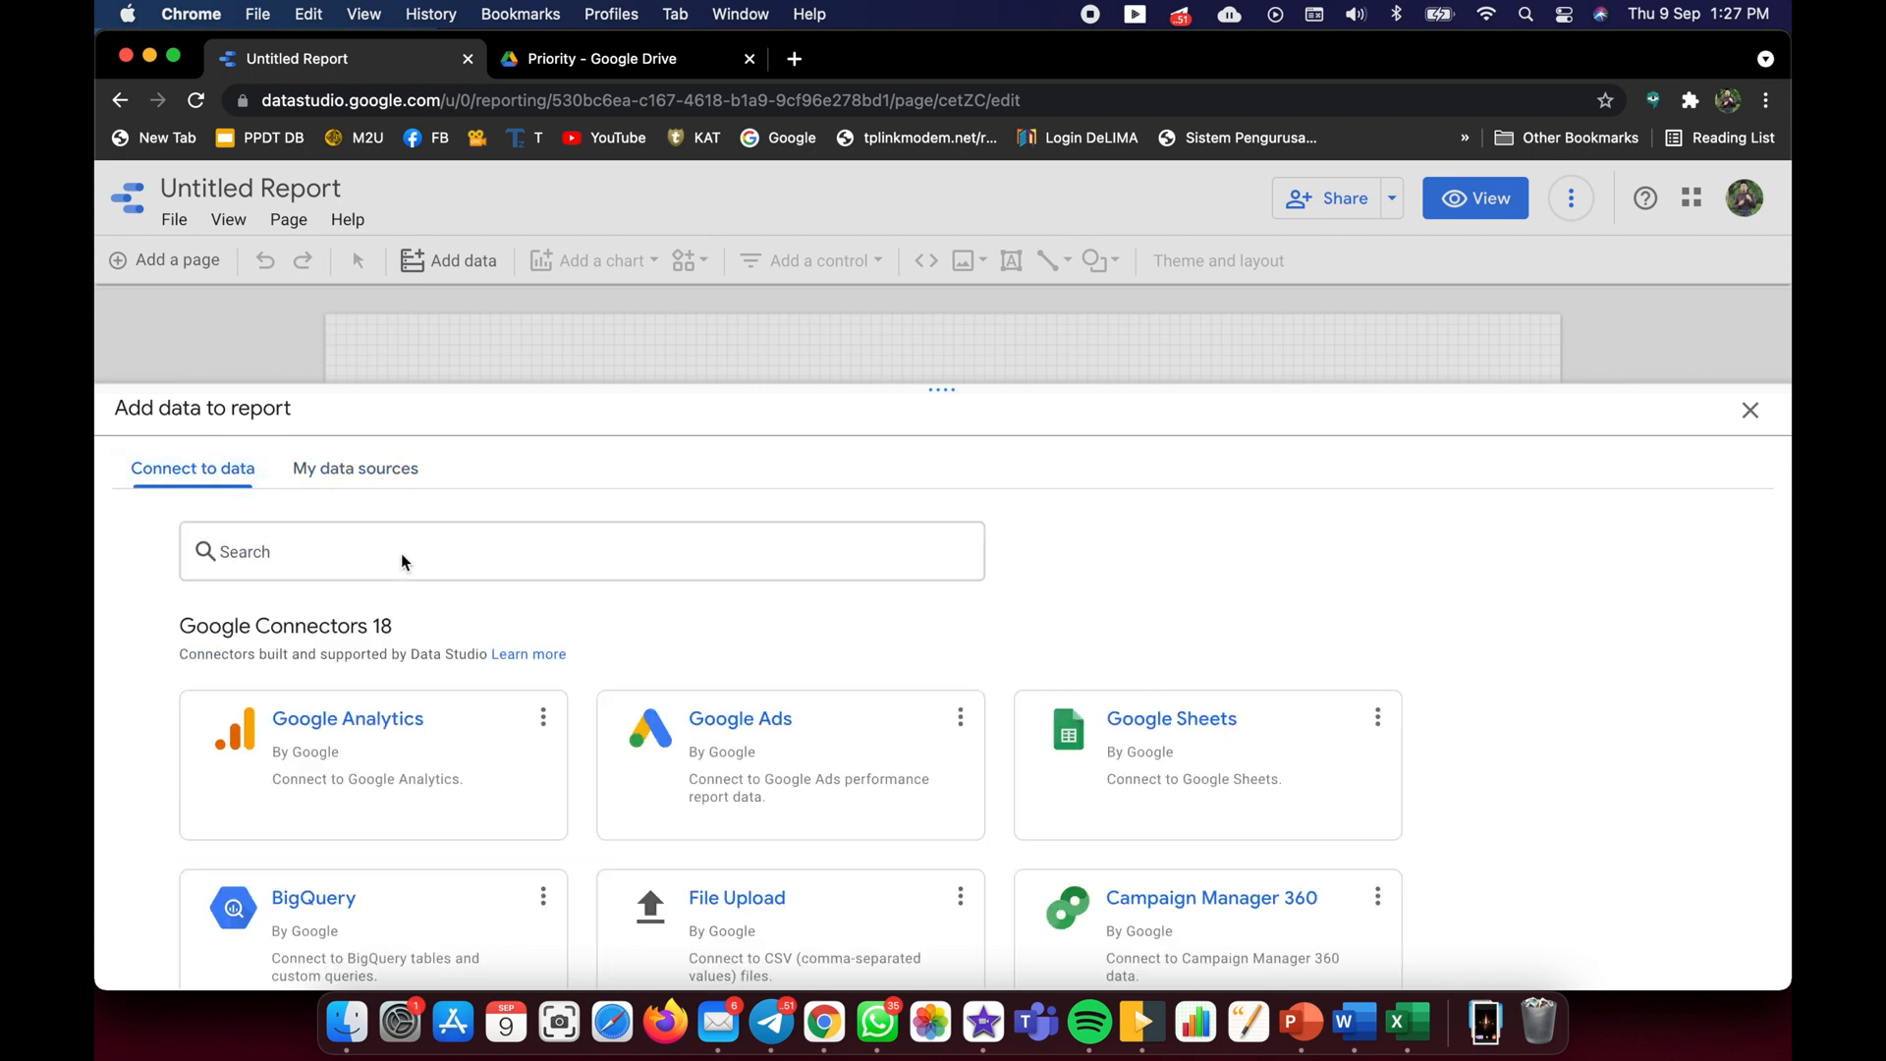
click(1141, 756)
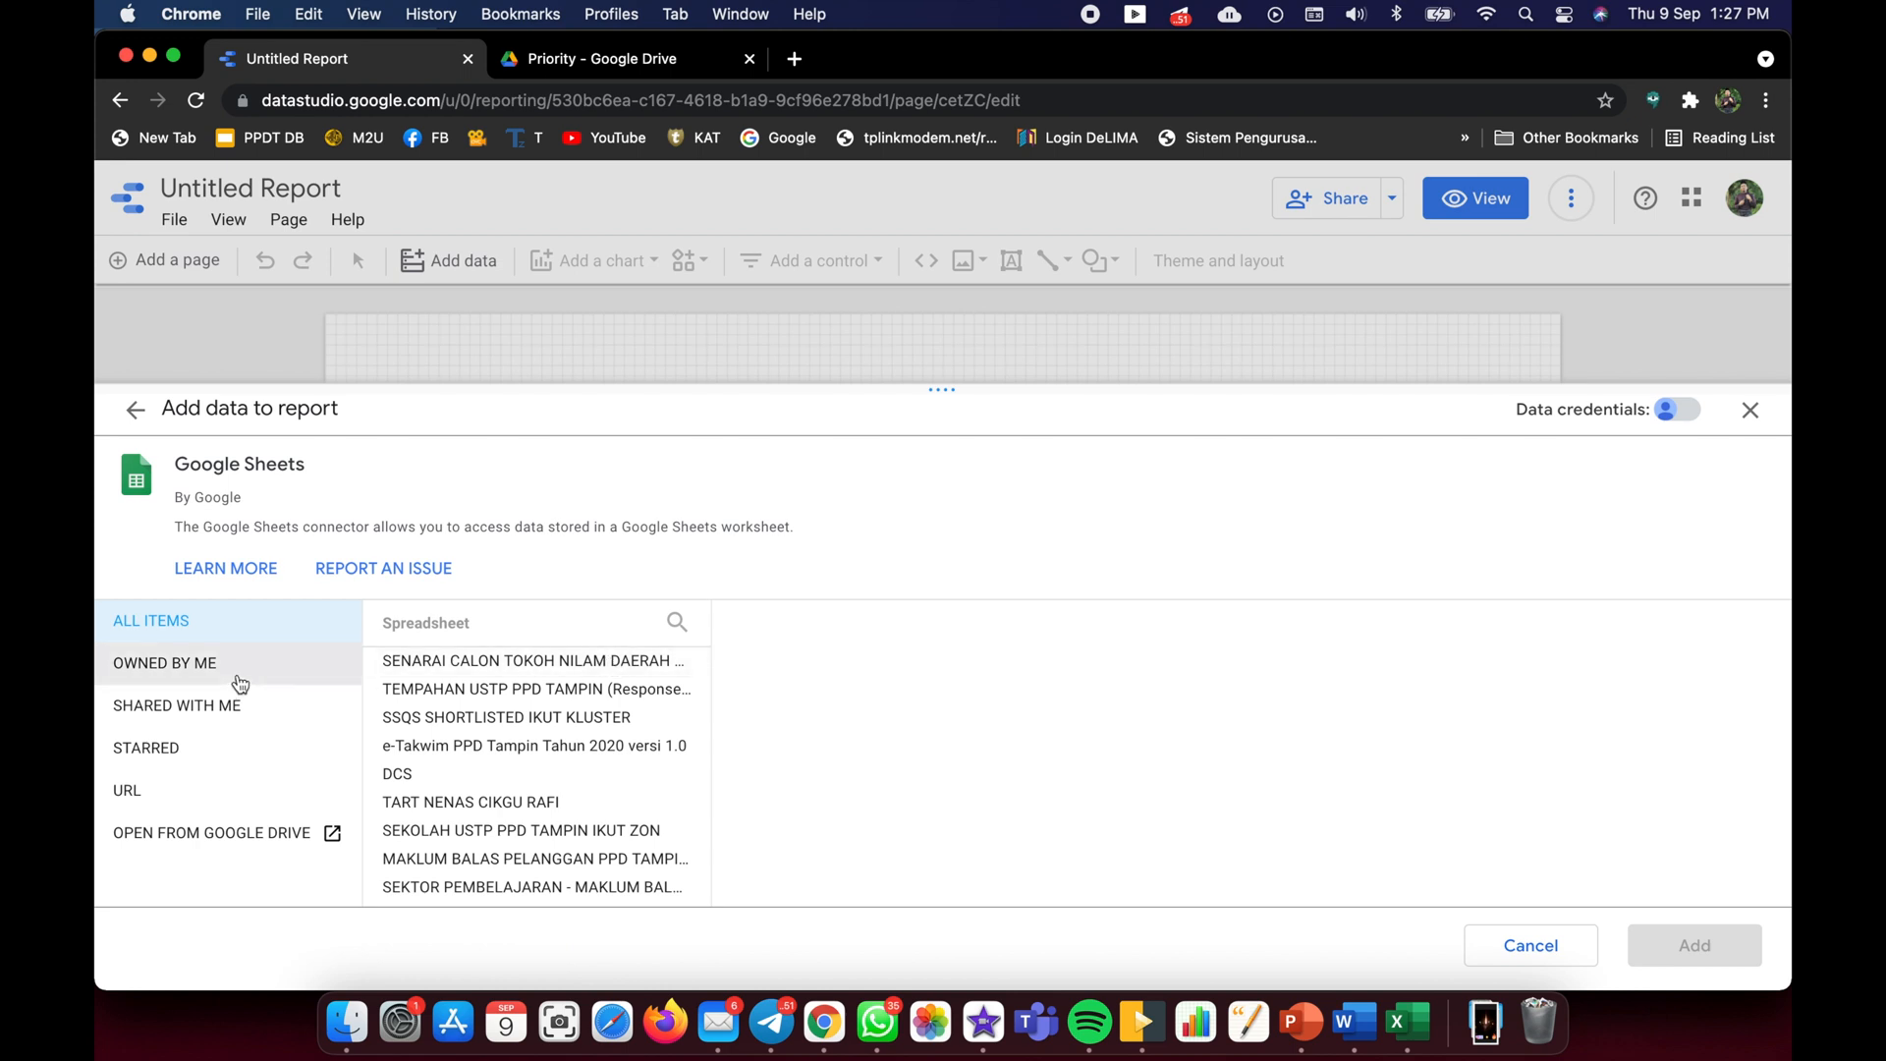
click(190, 670)
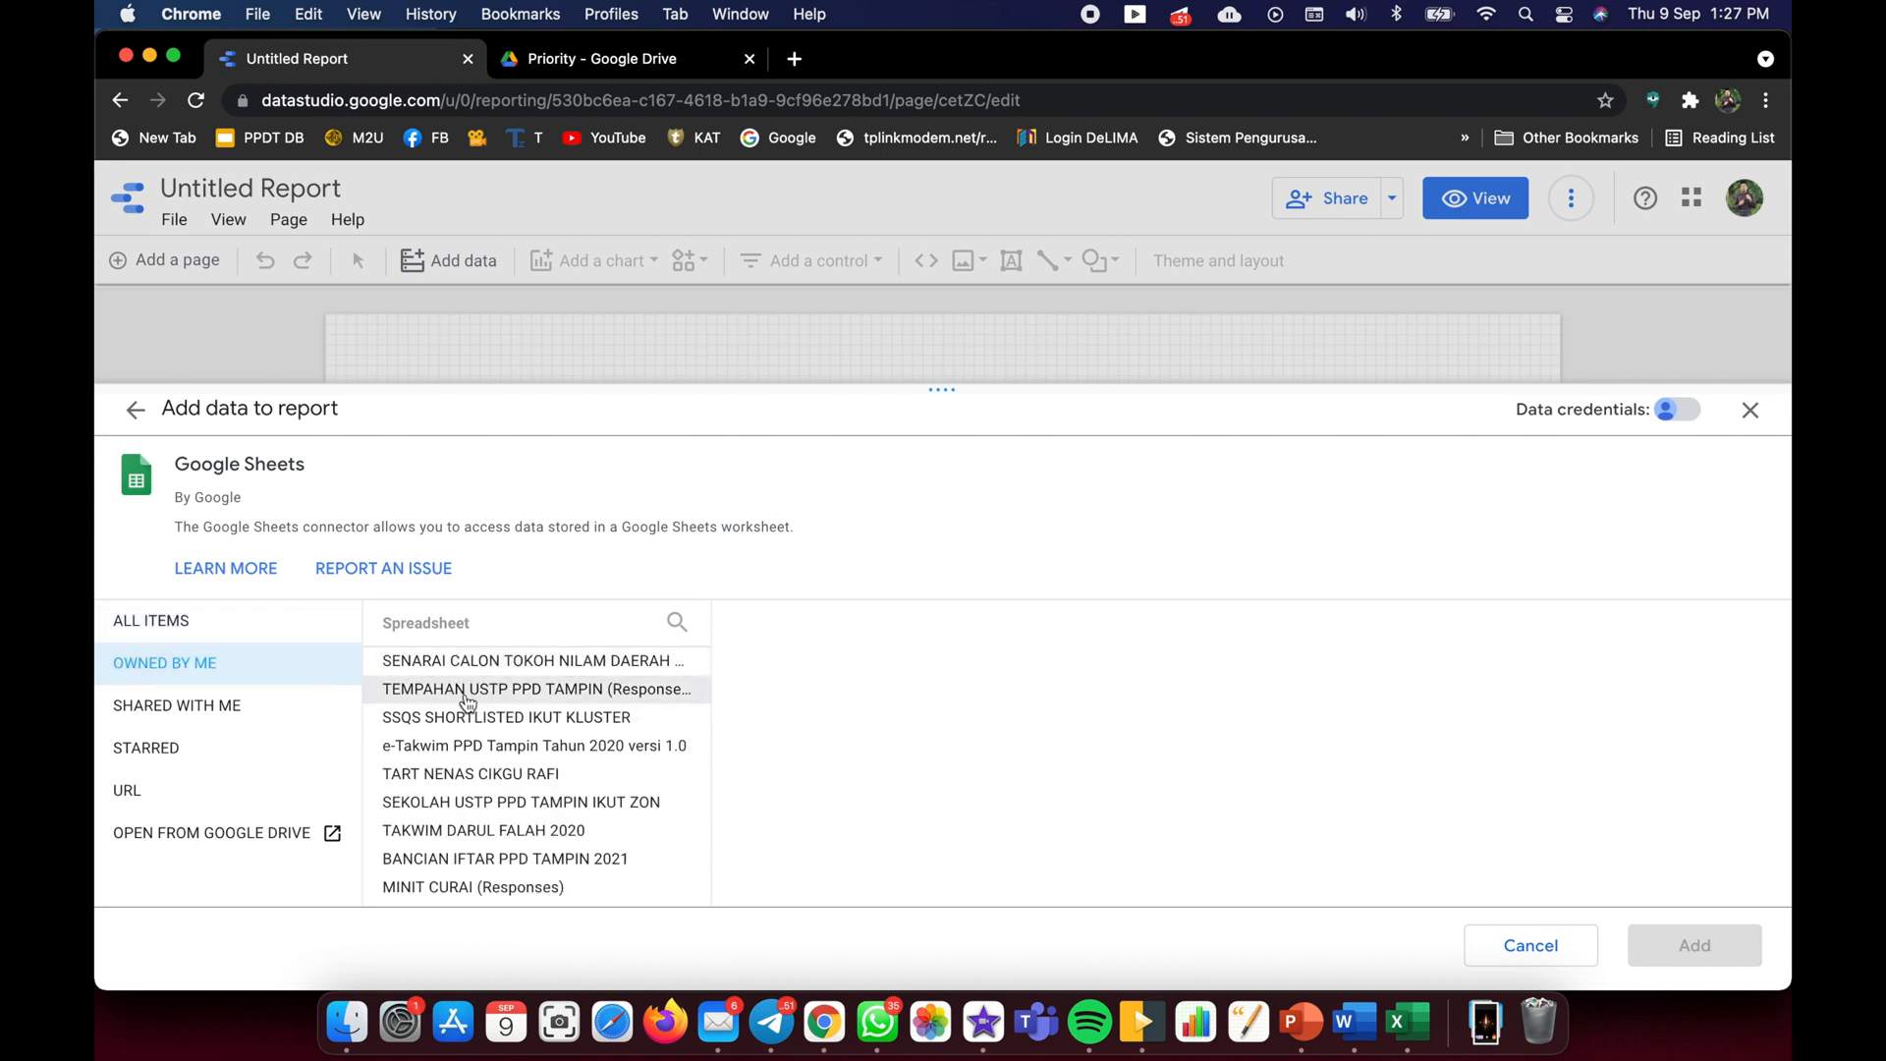
click(452, 694)
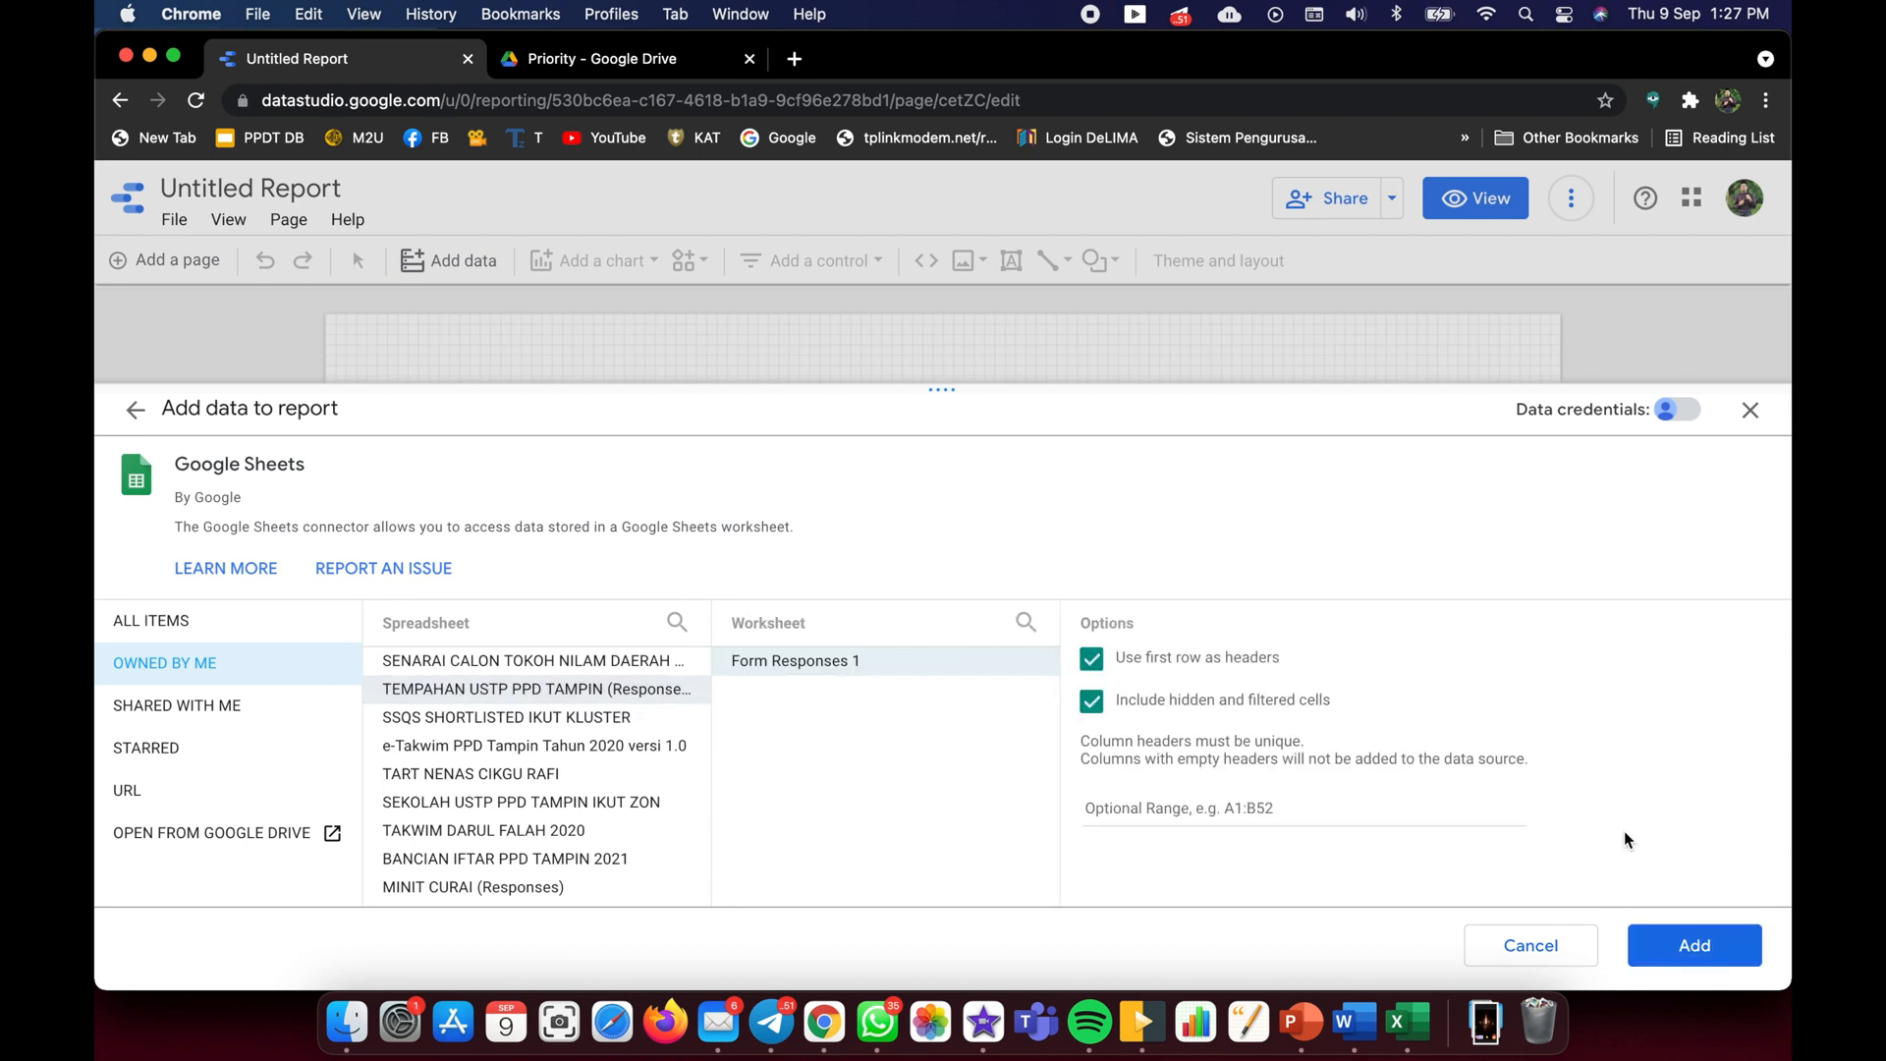
click(1691, 953)
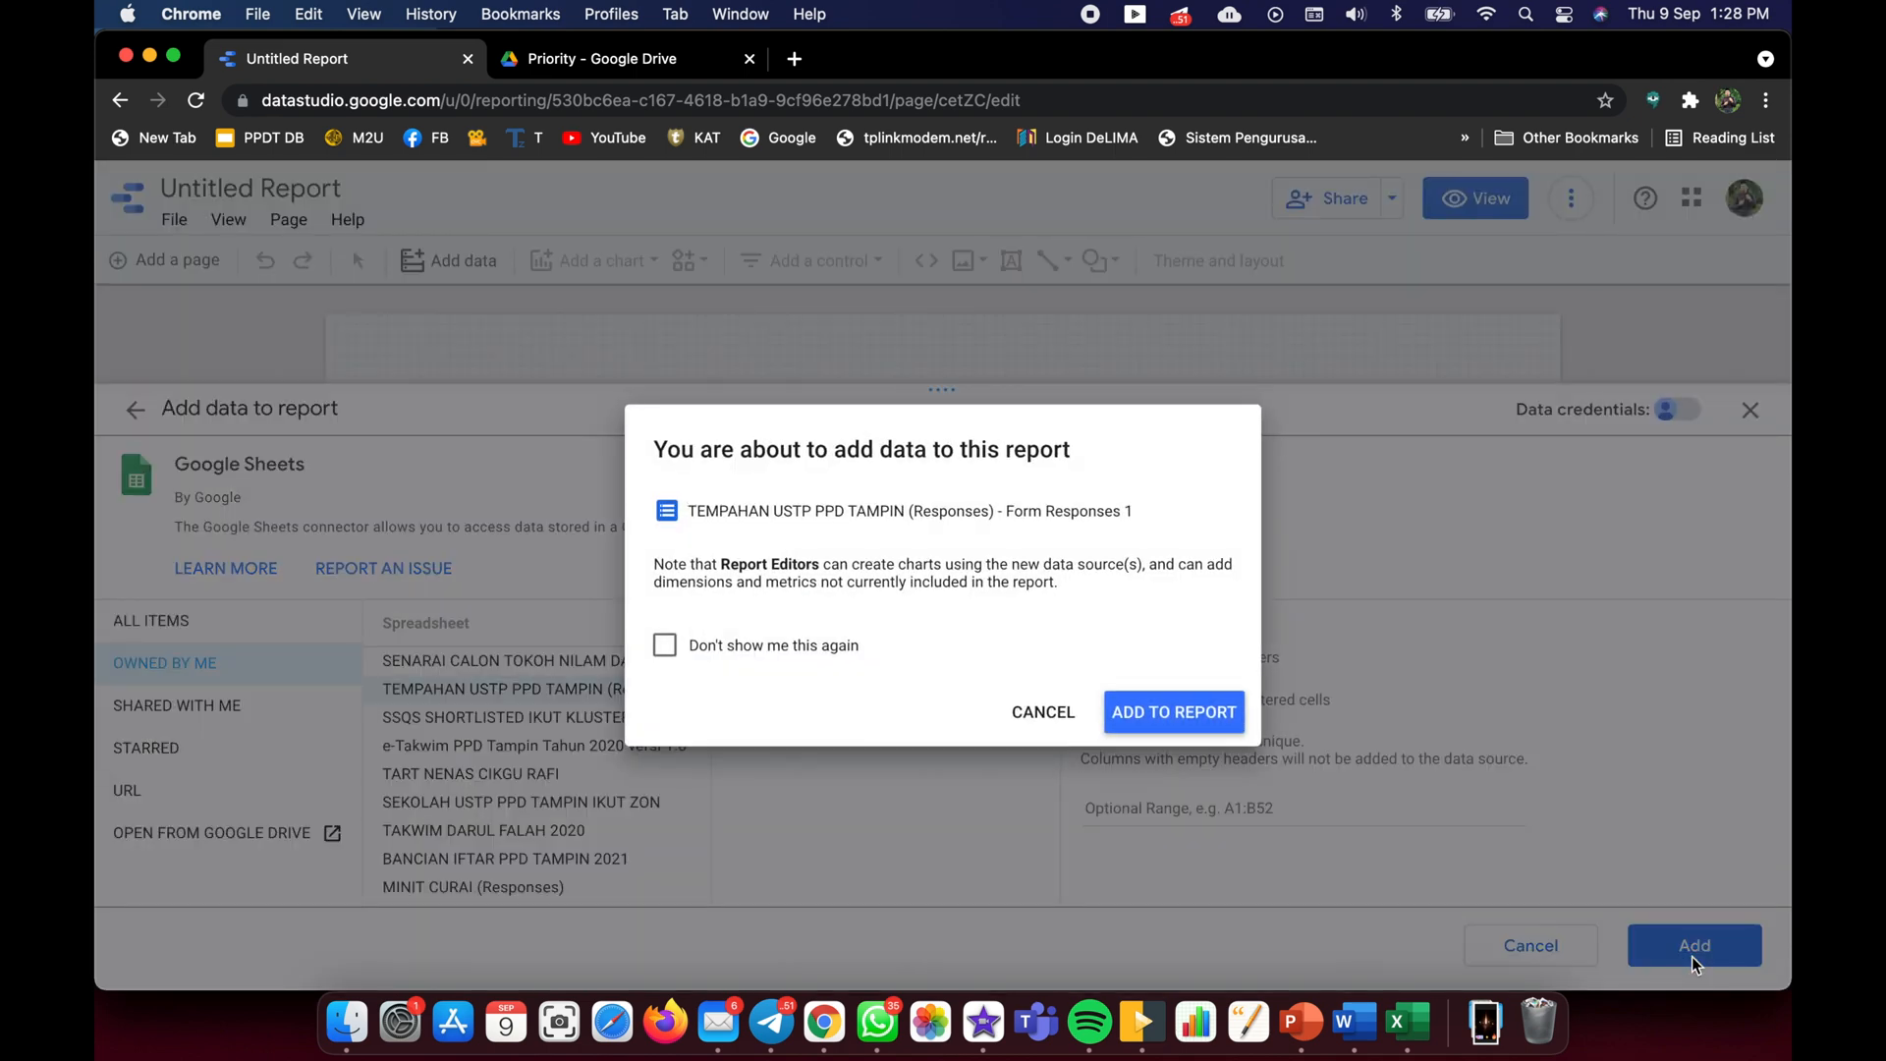
click(1192, 713)
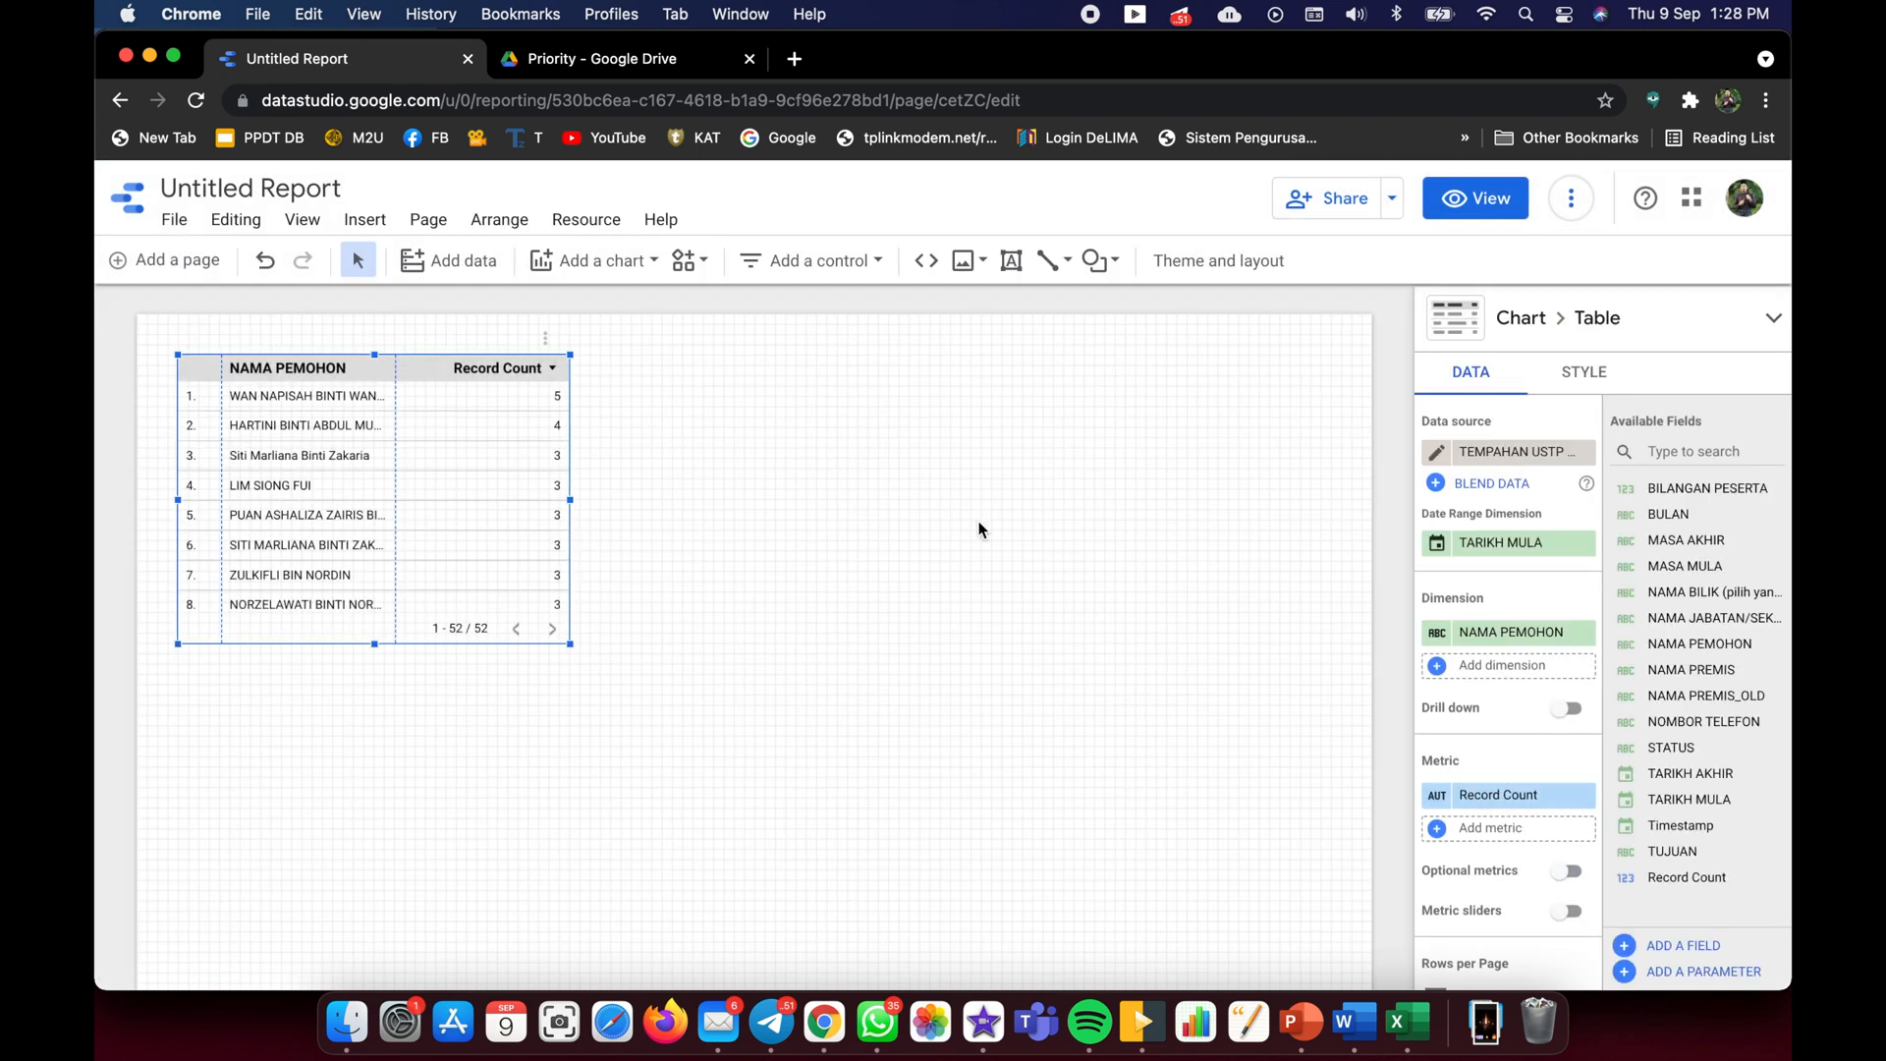
- Move the table lower on the report page to leave free space above it
drag(422, 363, 432, 462)
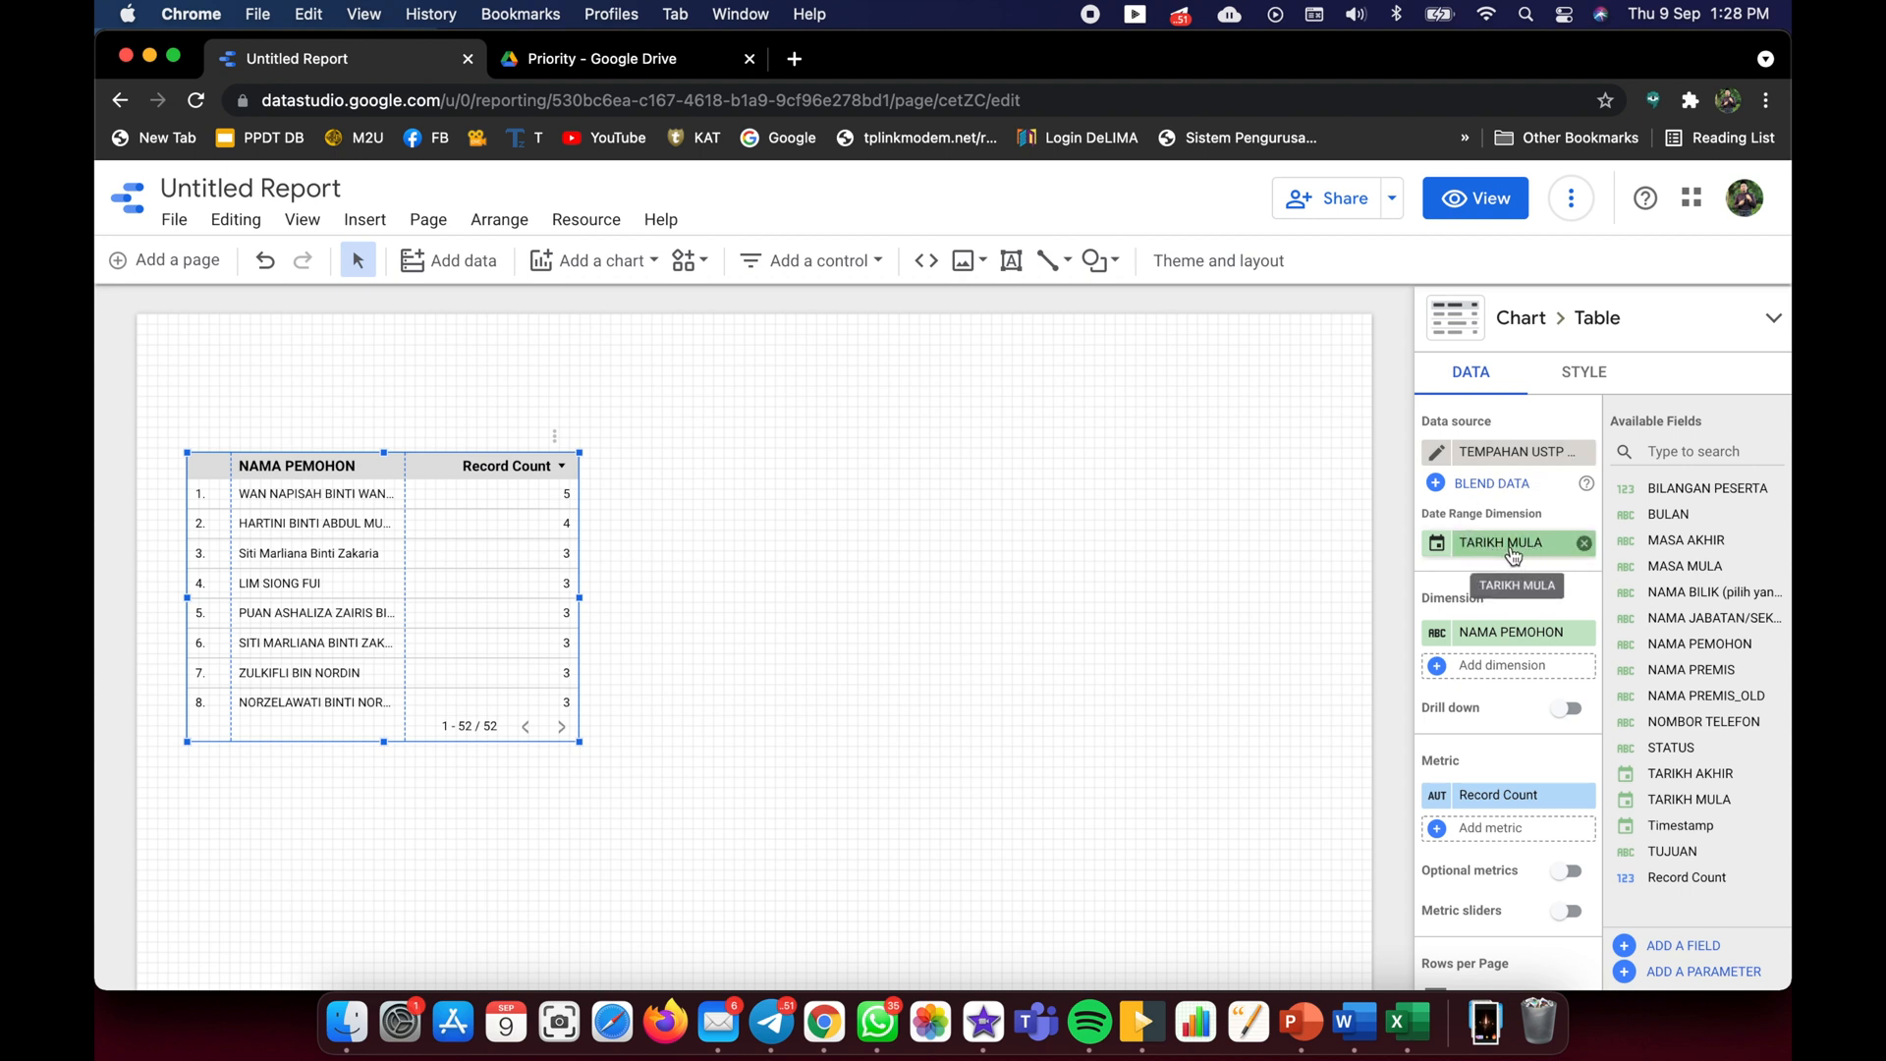
drag(441, 464, 474, 569)
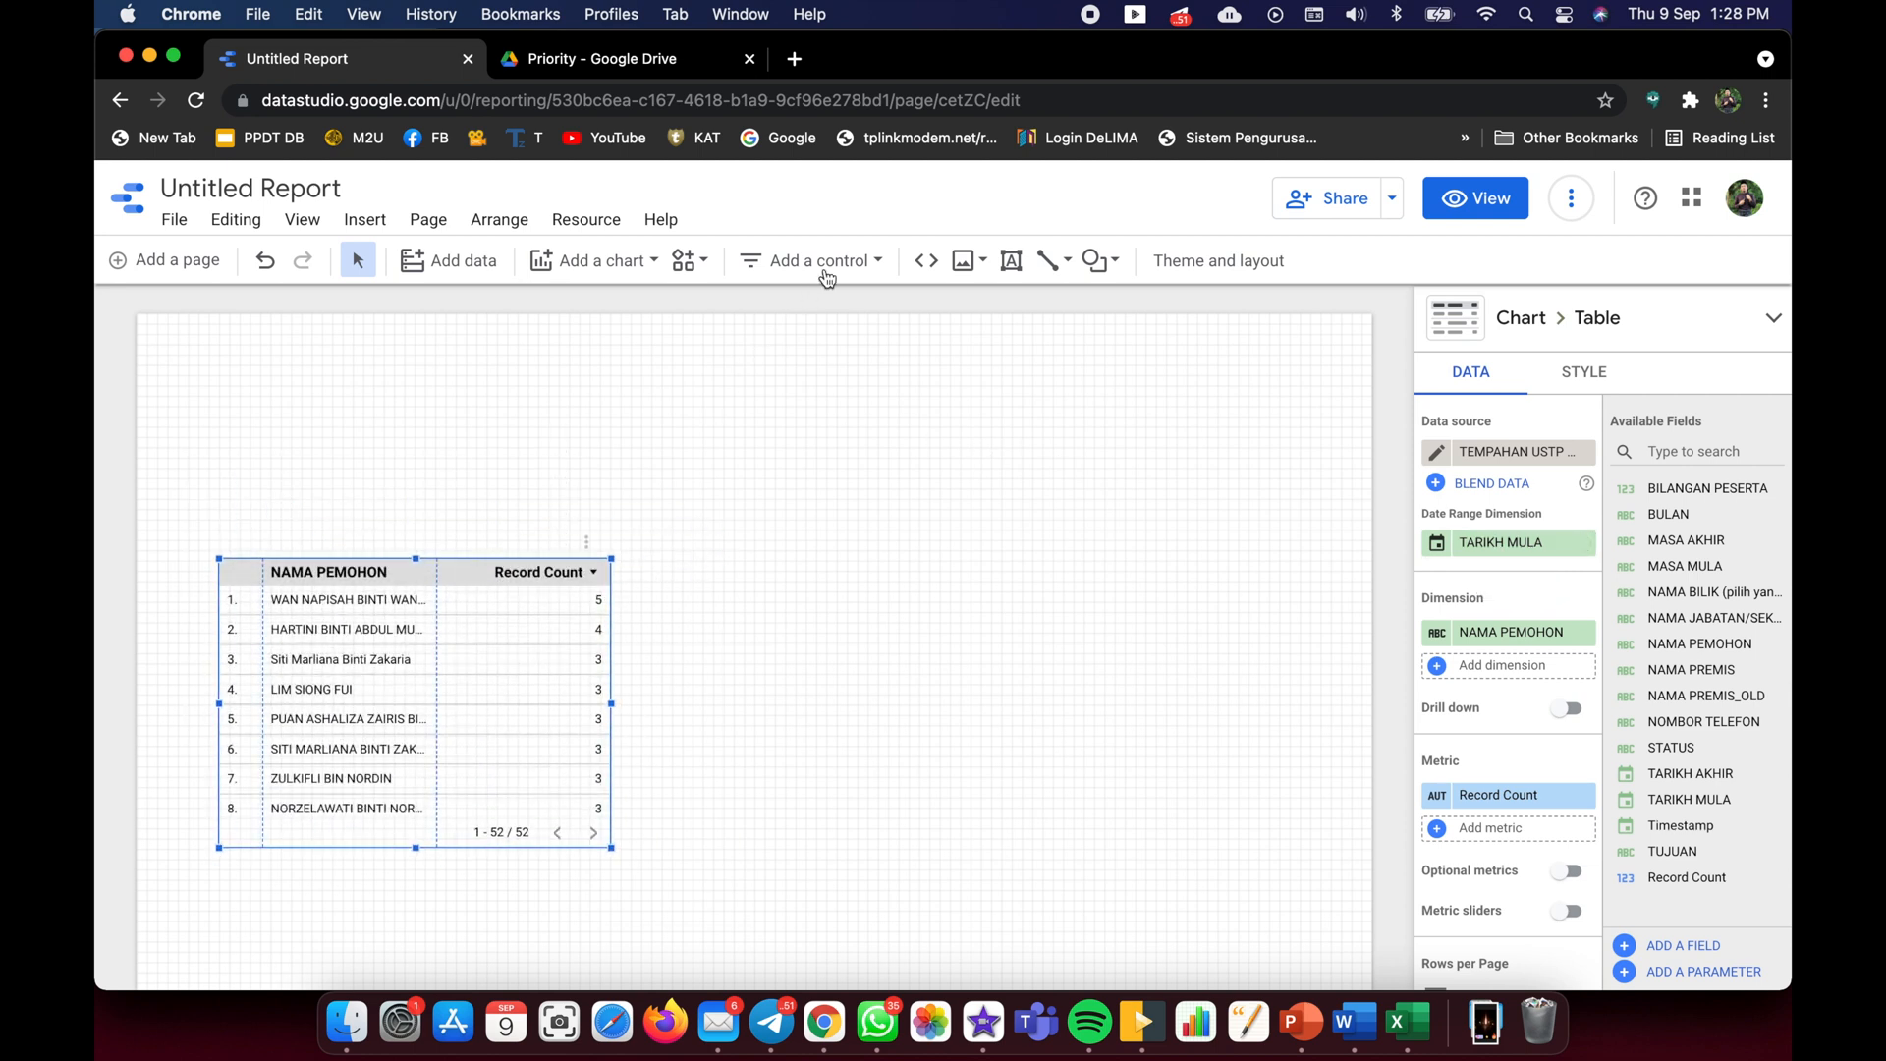
click(880, 261)
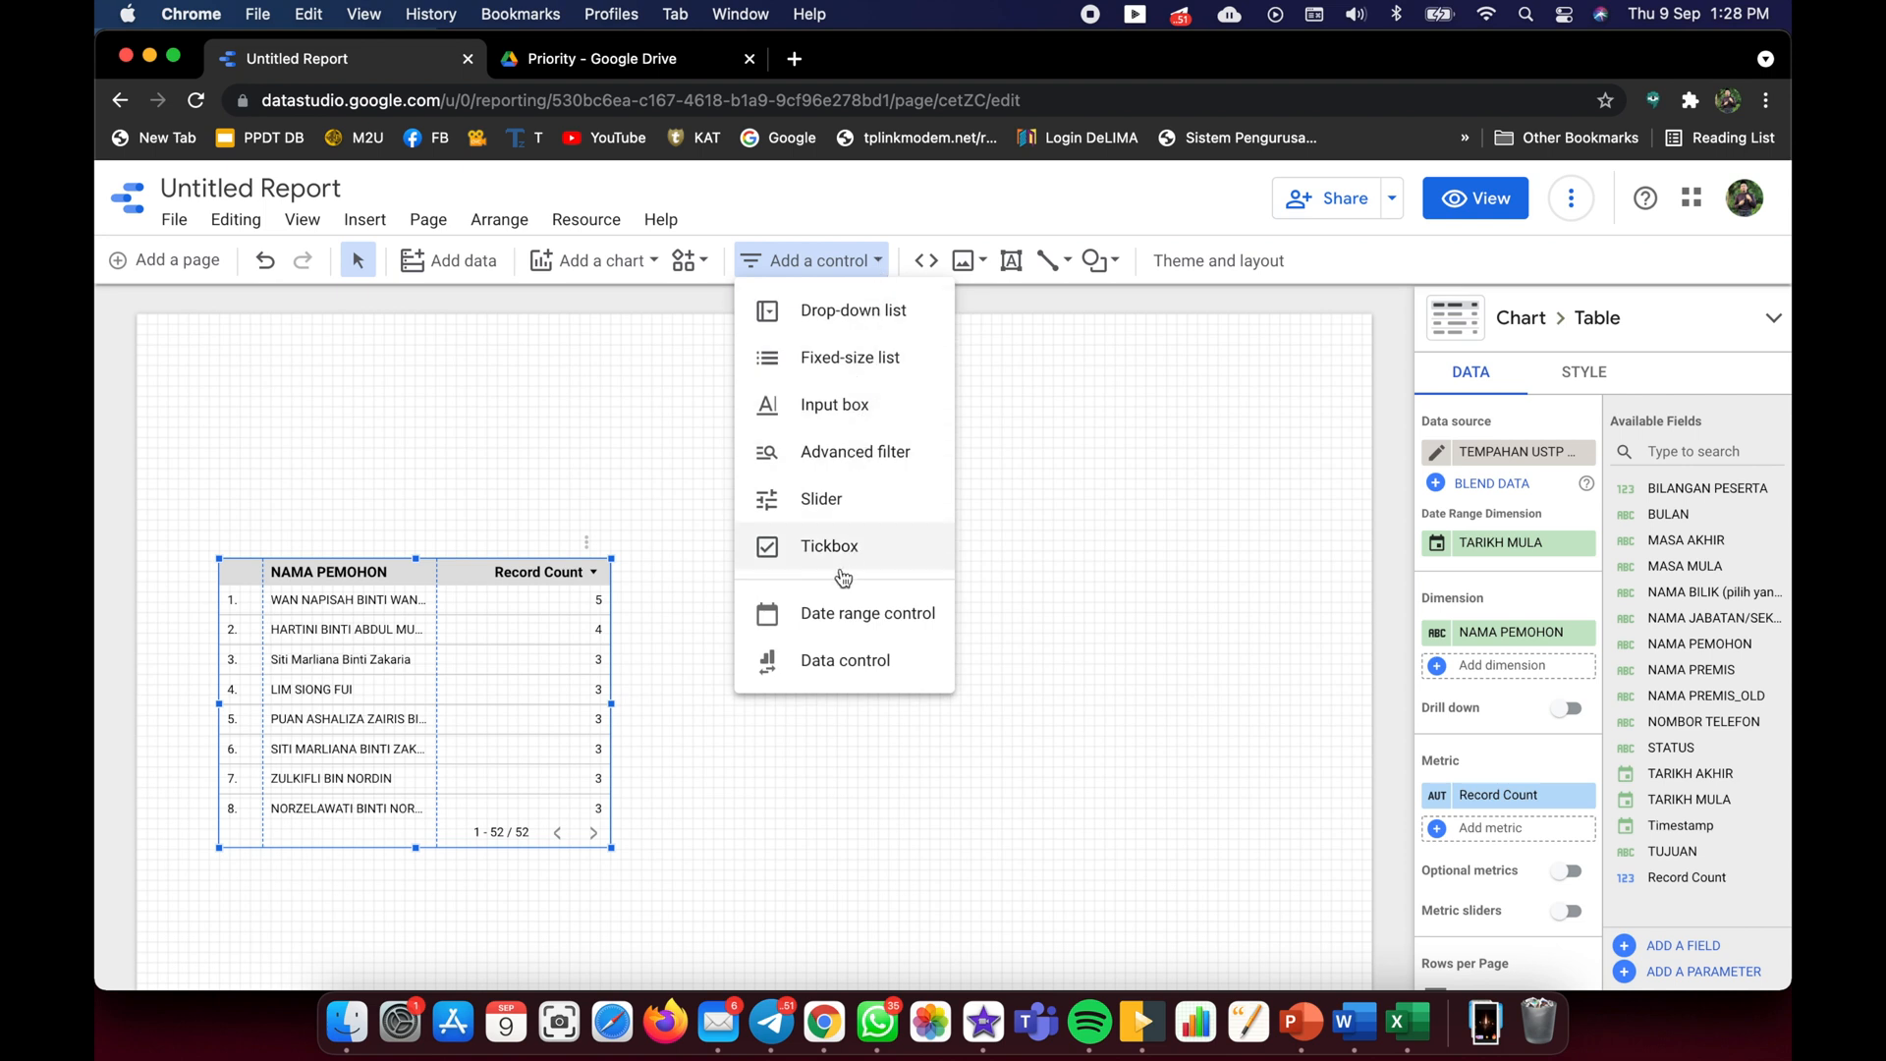
click(857, 309)
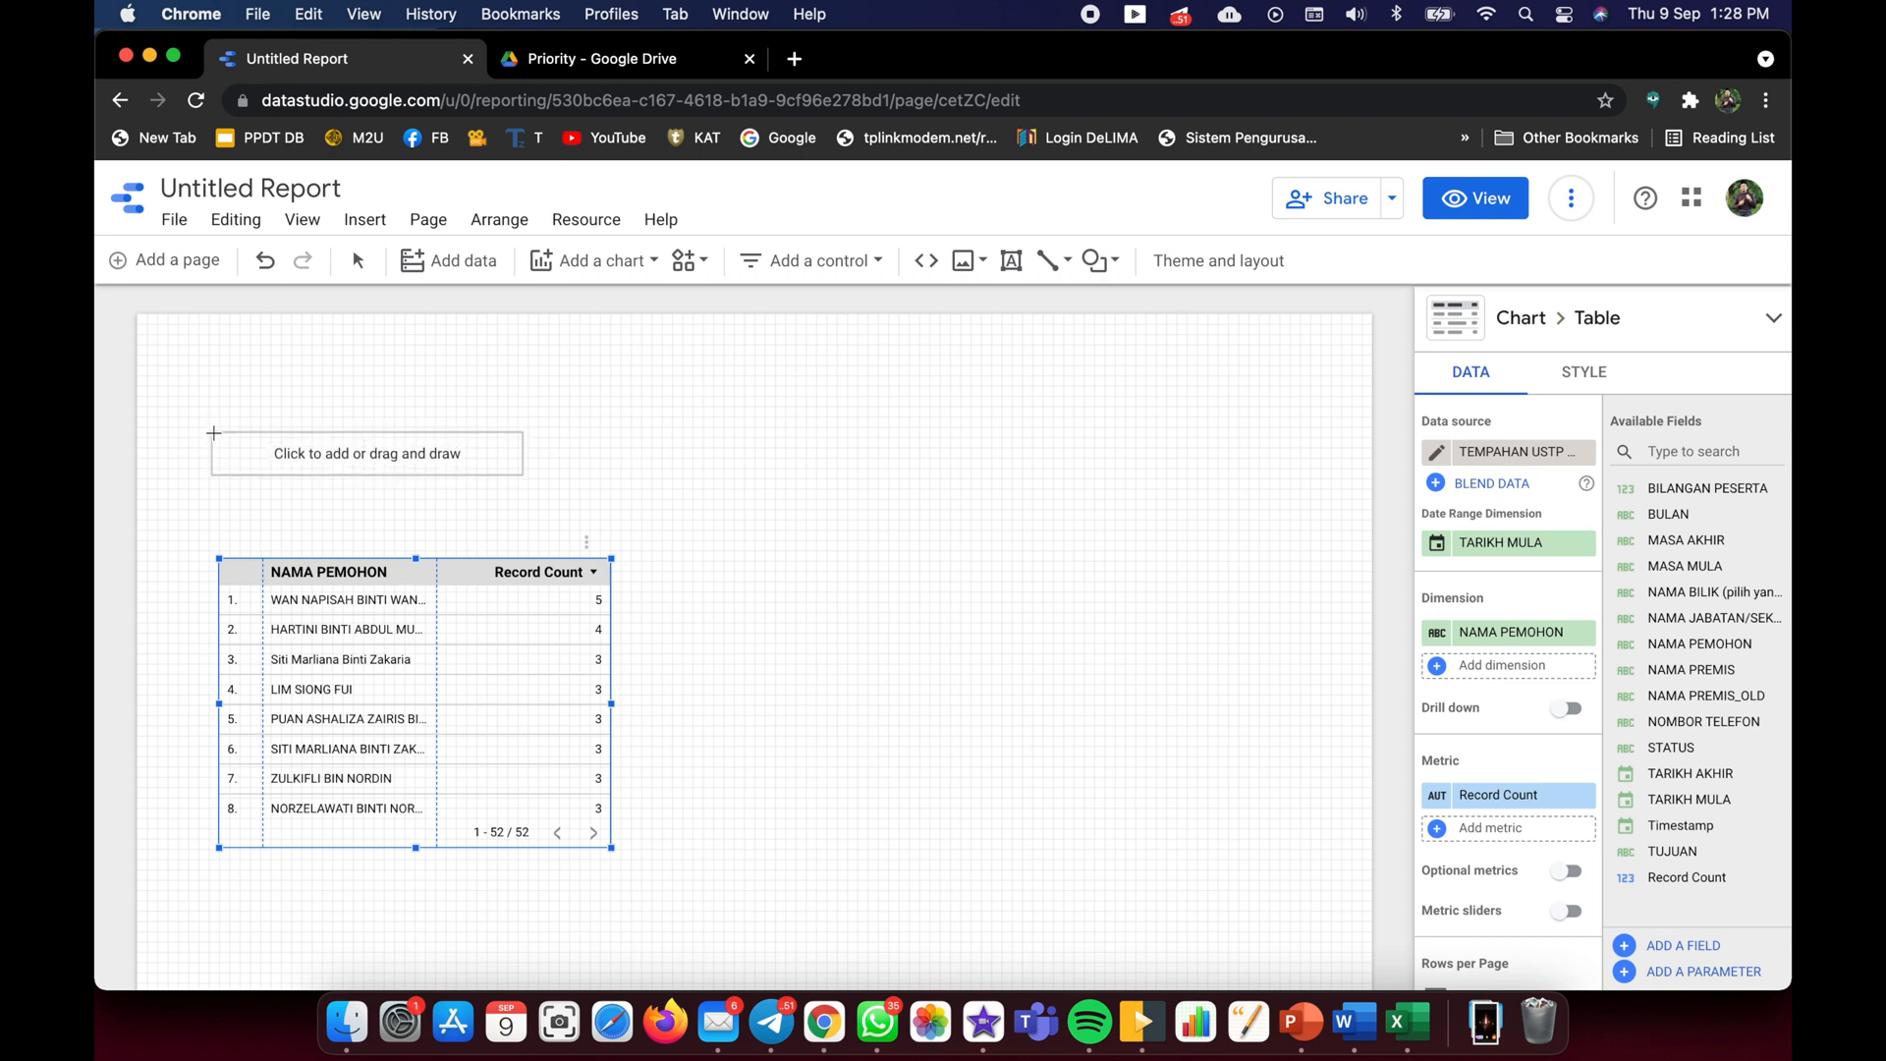
key(Escape)
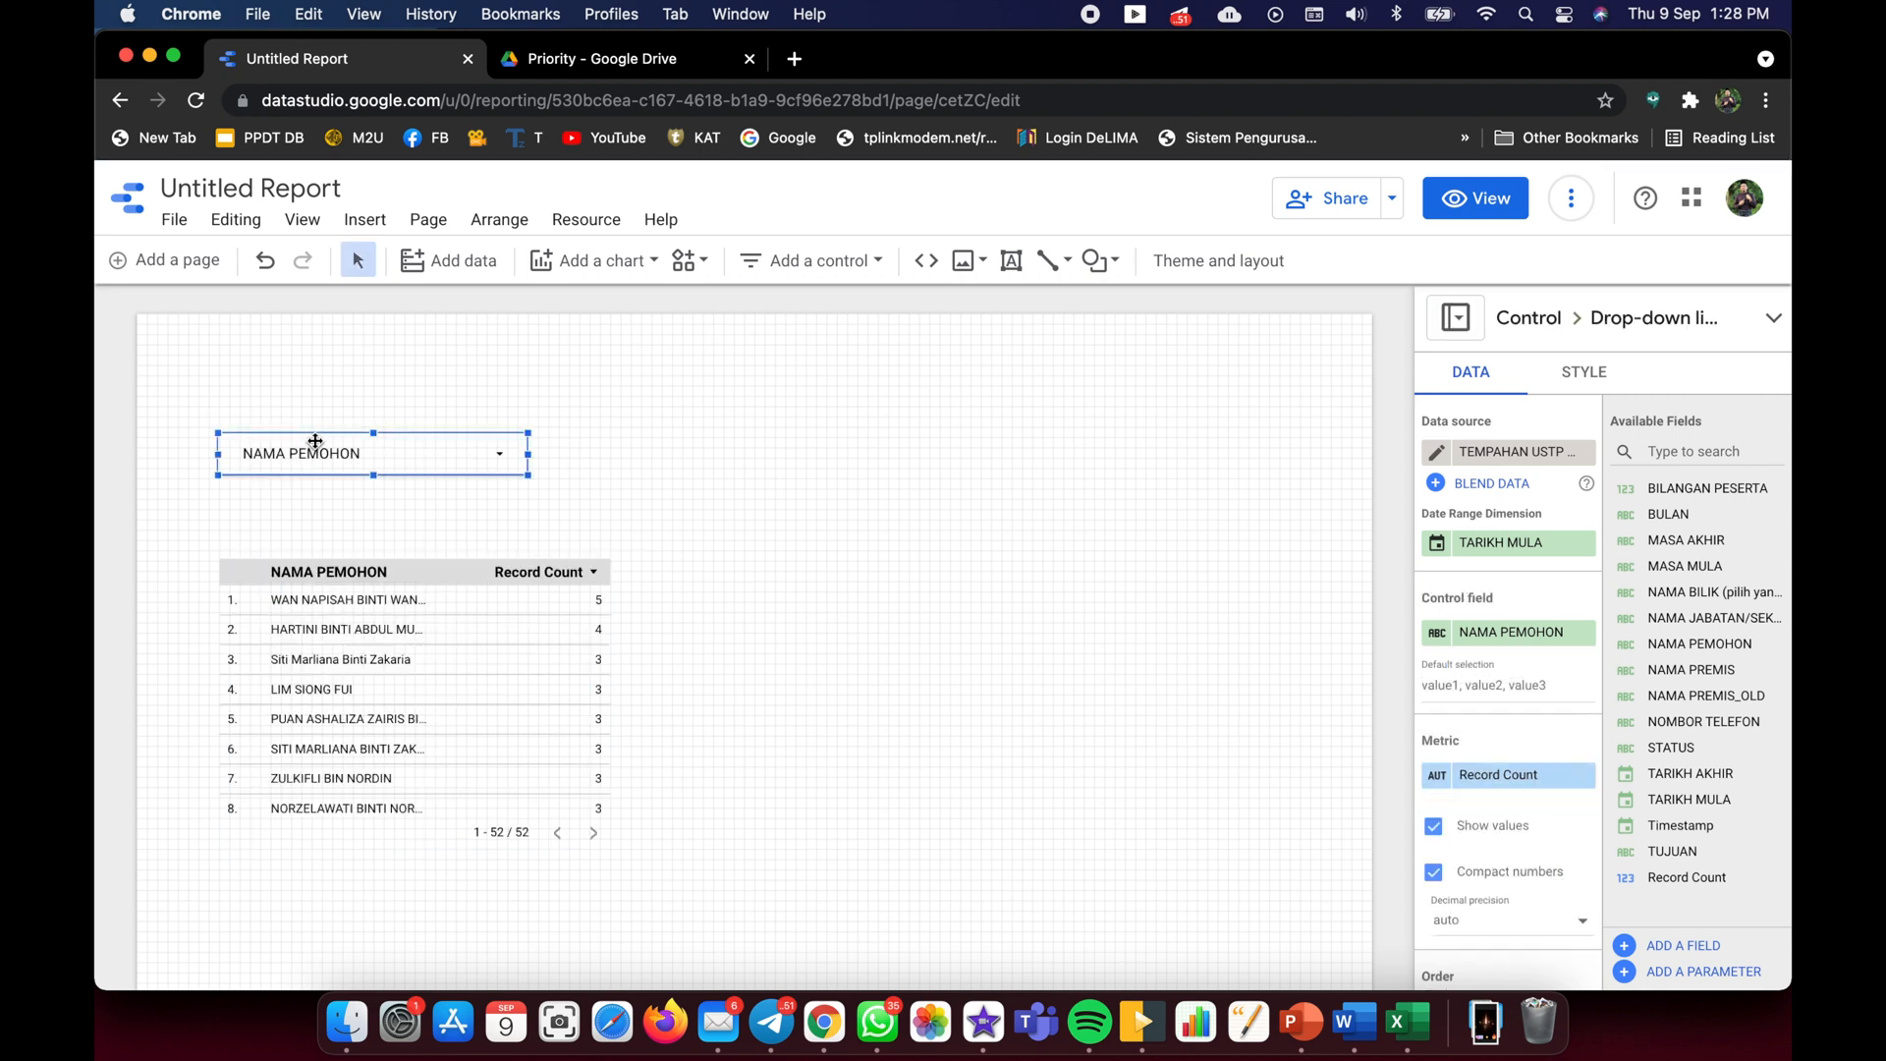
key(Delete)
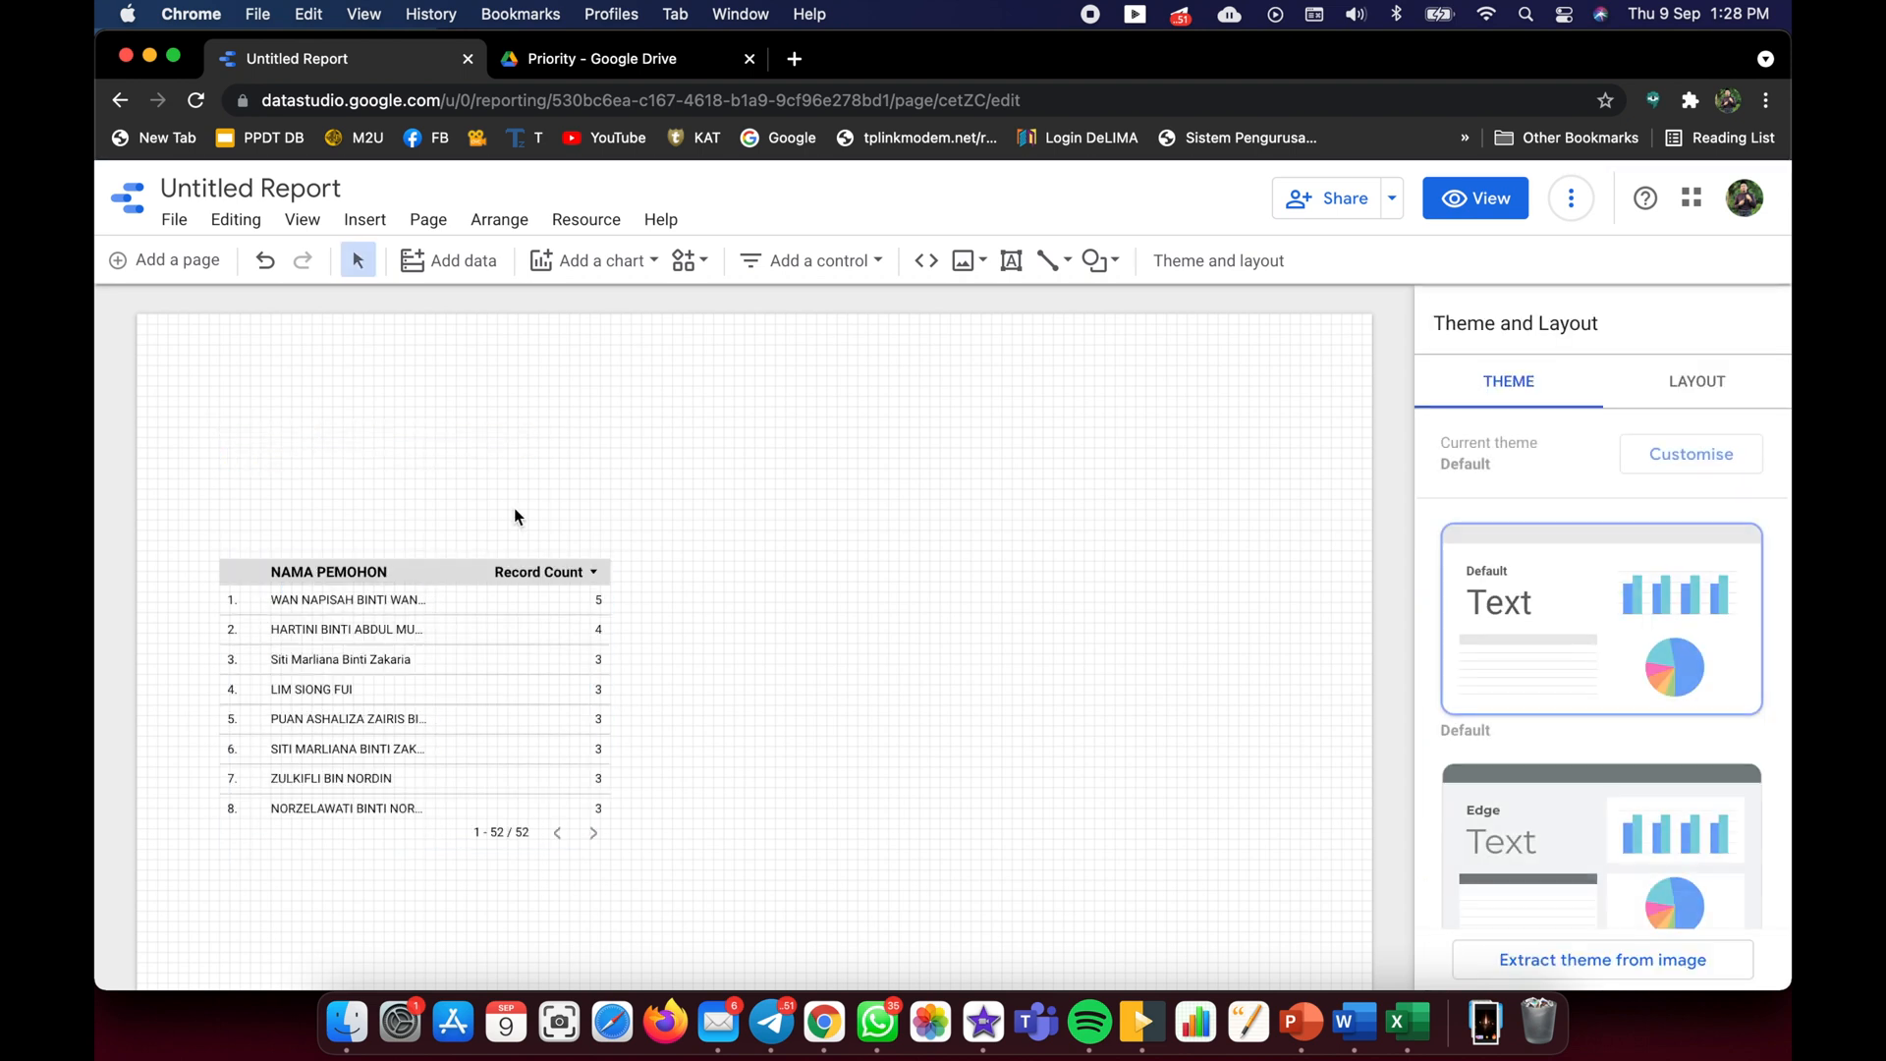
- Add a date range control just above the table, aligned with its left edge
click(879, 259)
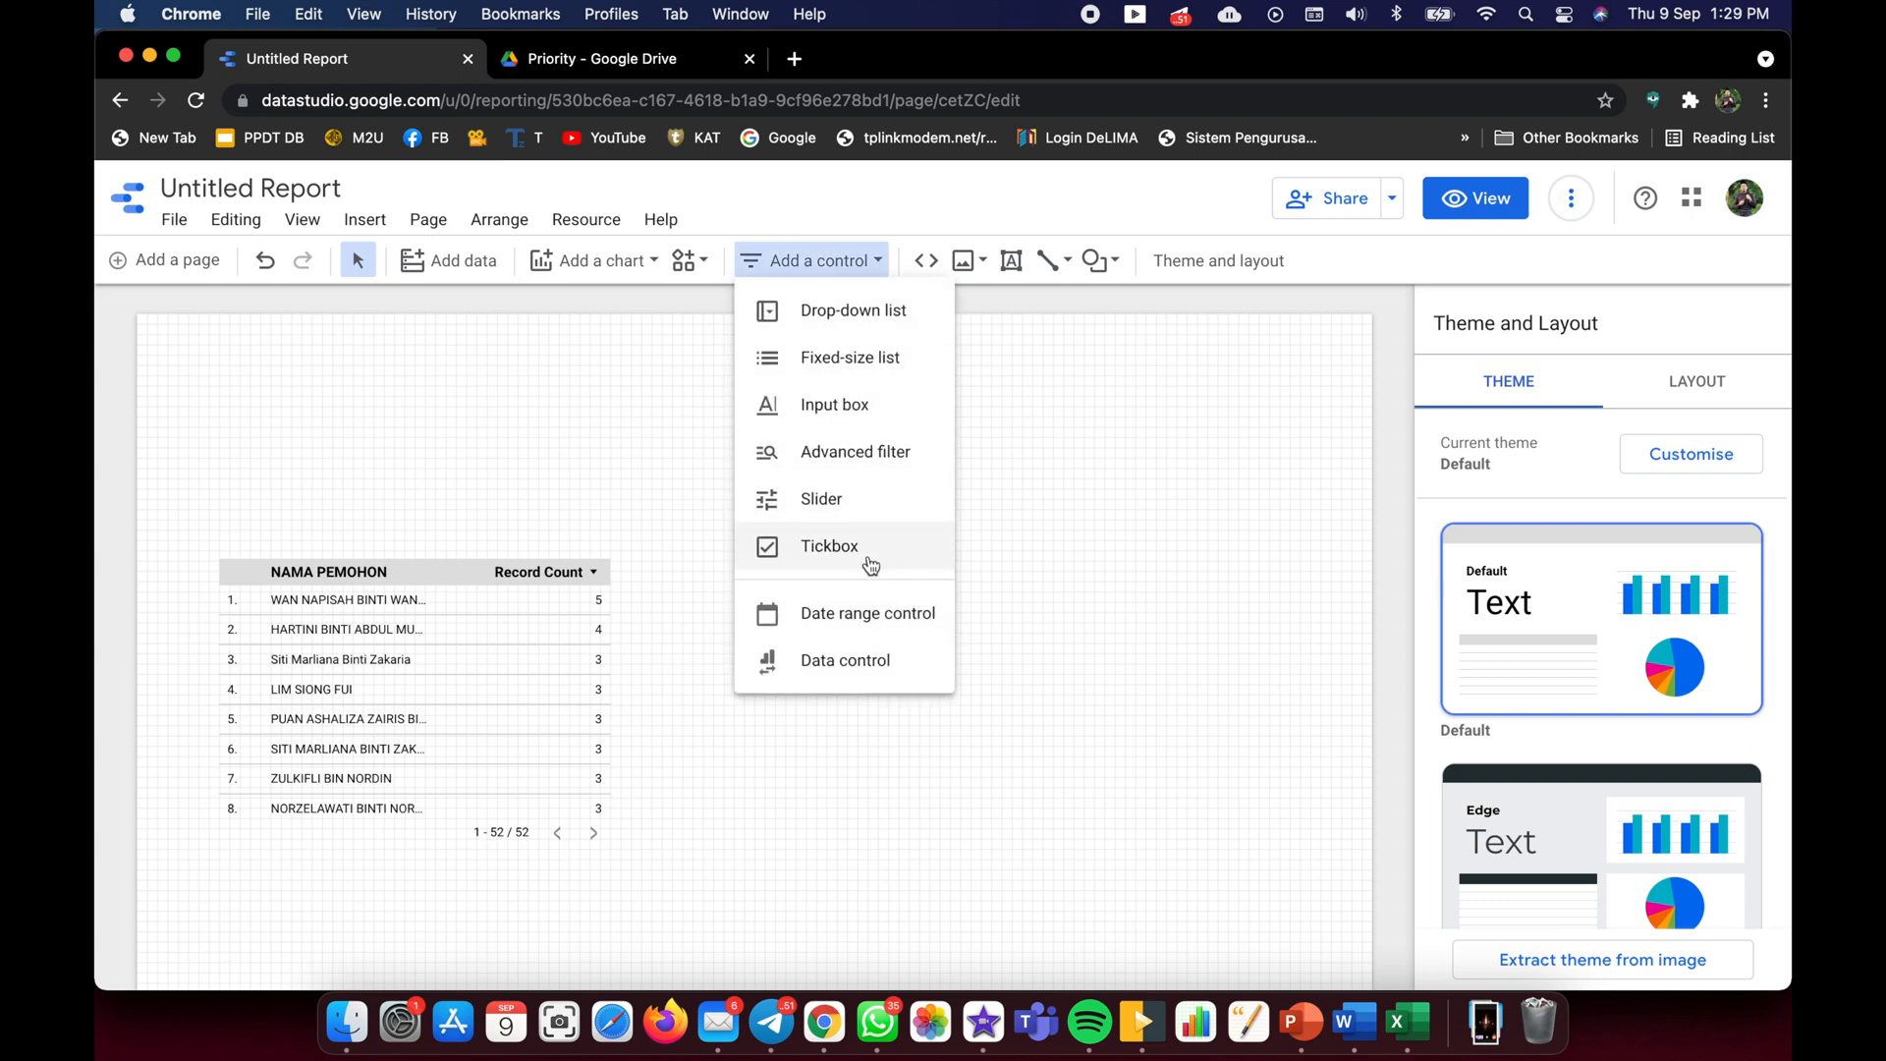
click(863, 613)
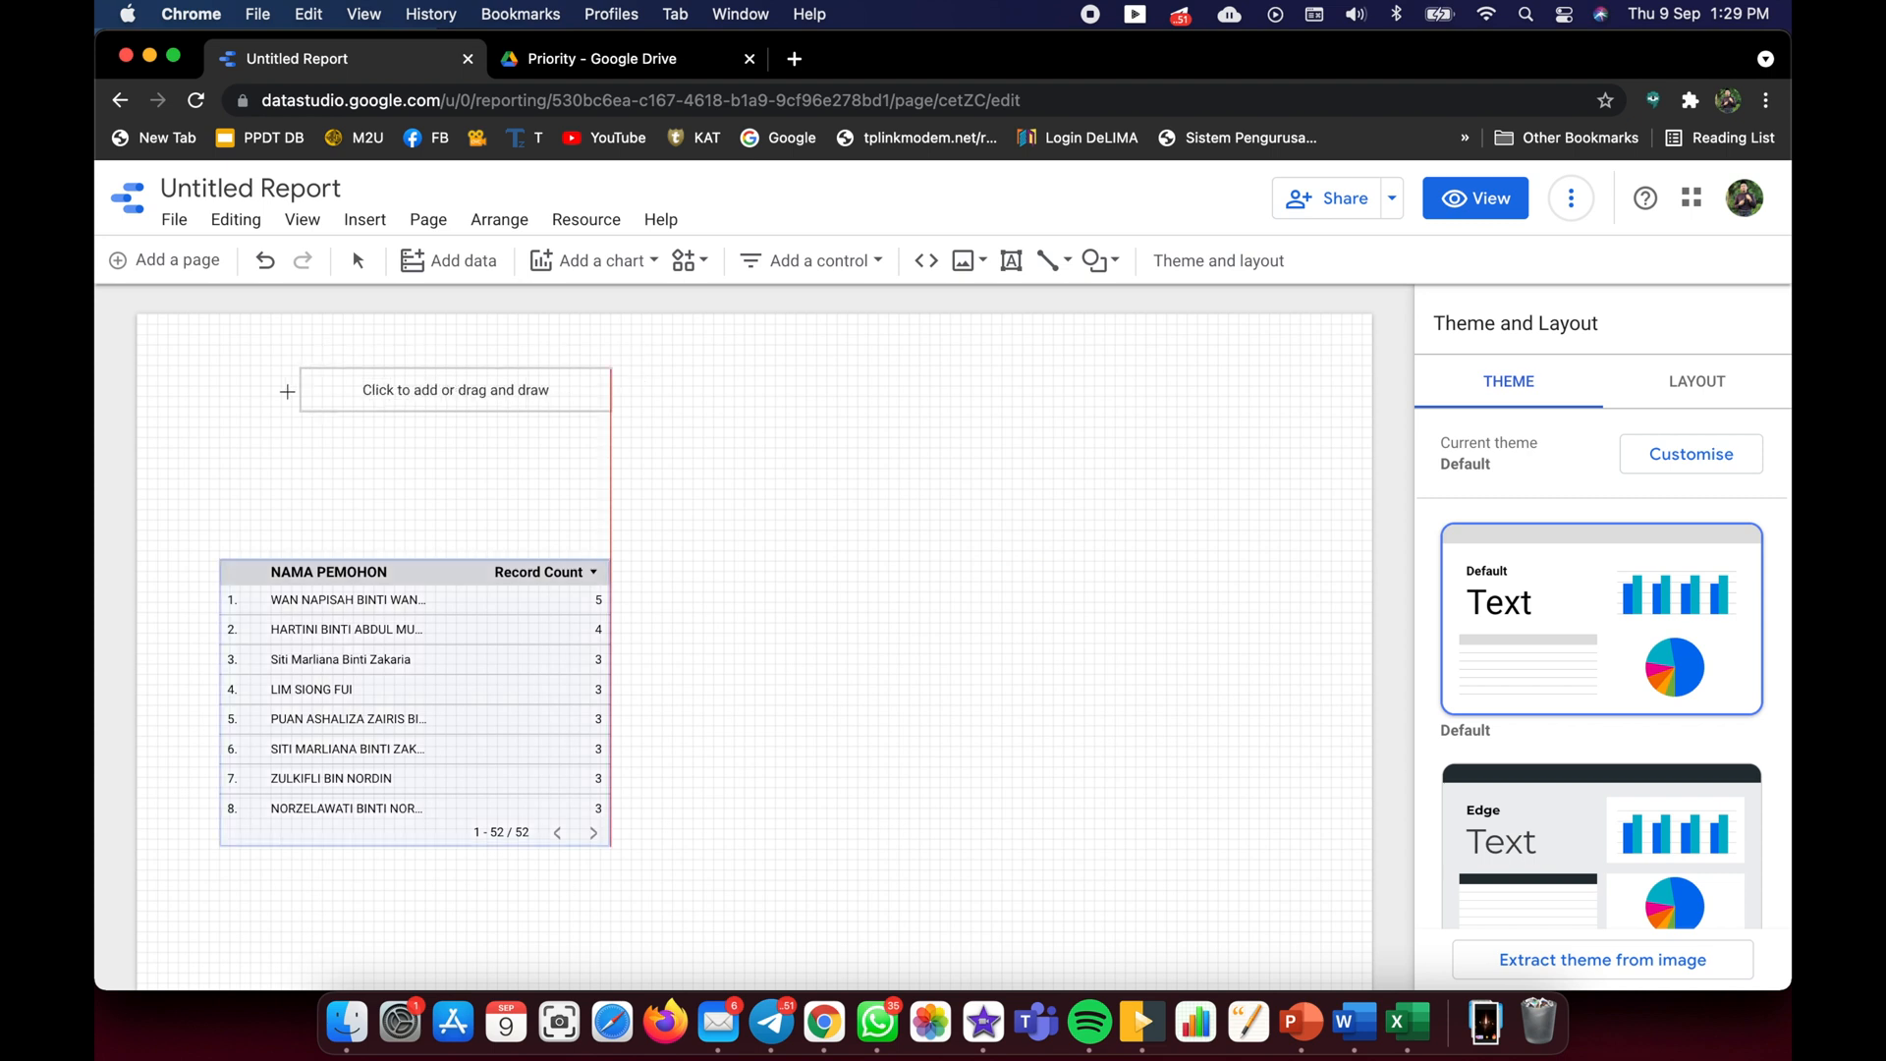
key(Escape)
click(224, 473)
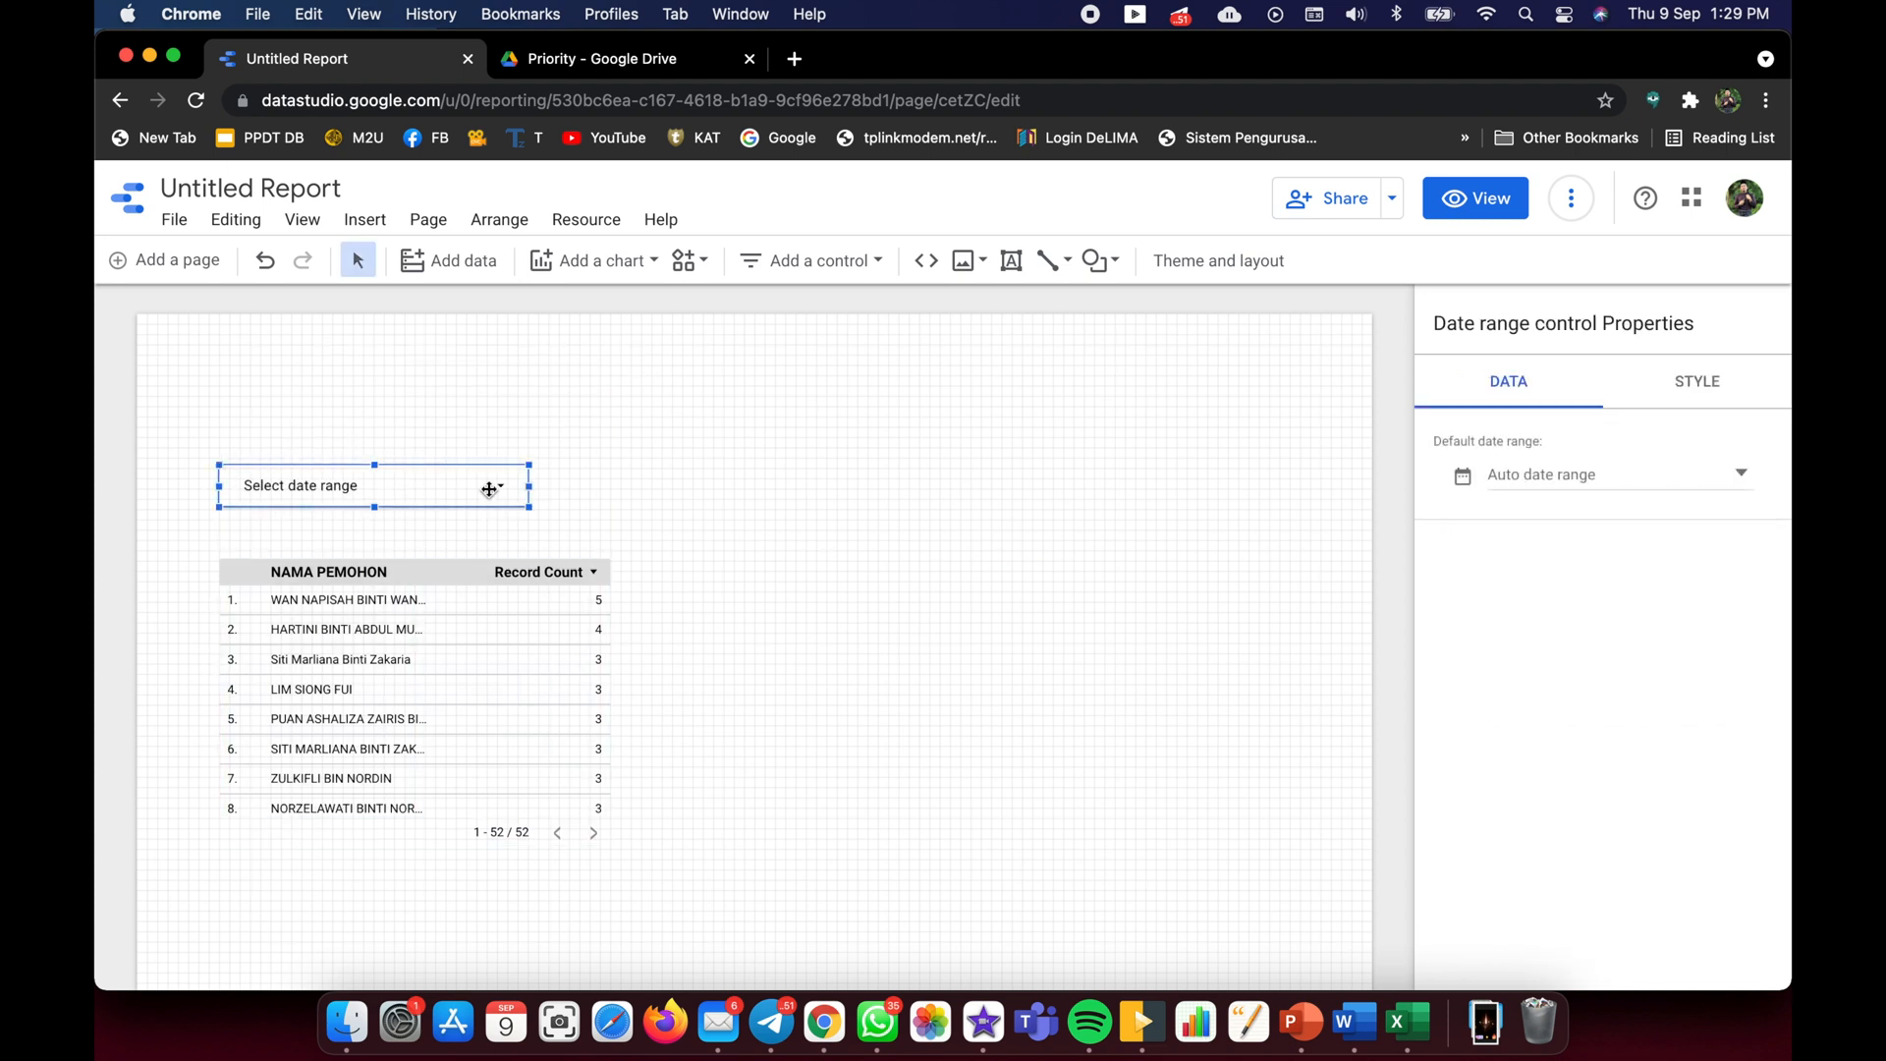
- Replace the table's NAMA PEMOHON dimension with TARIKH MULA followed by TARIKH AKHIR
click(406, 587)
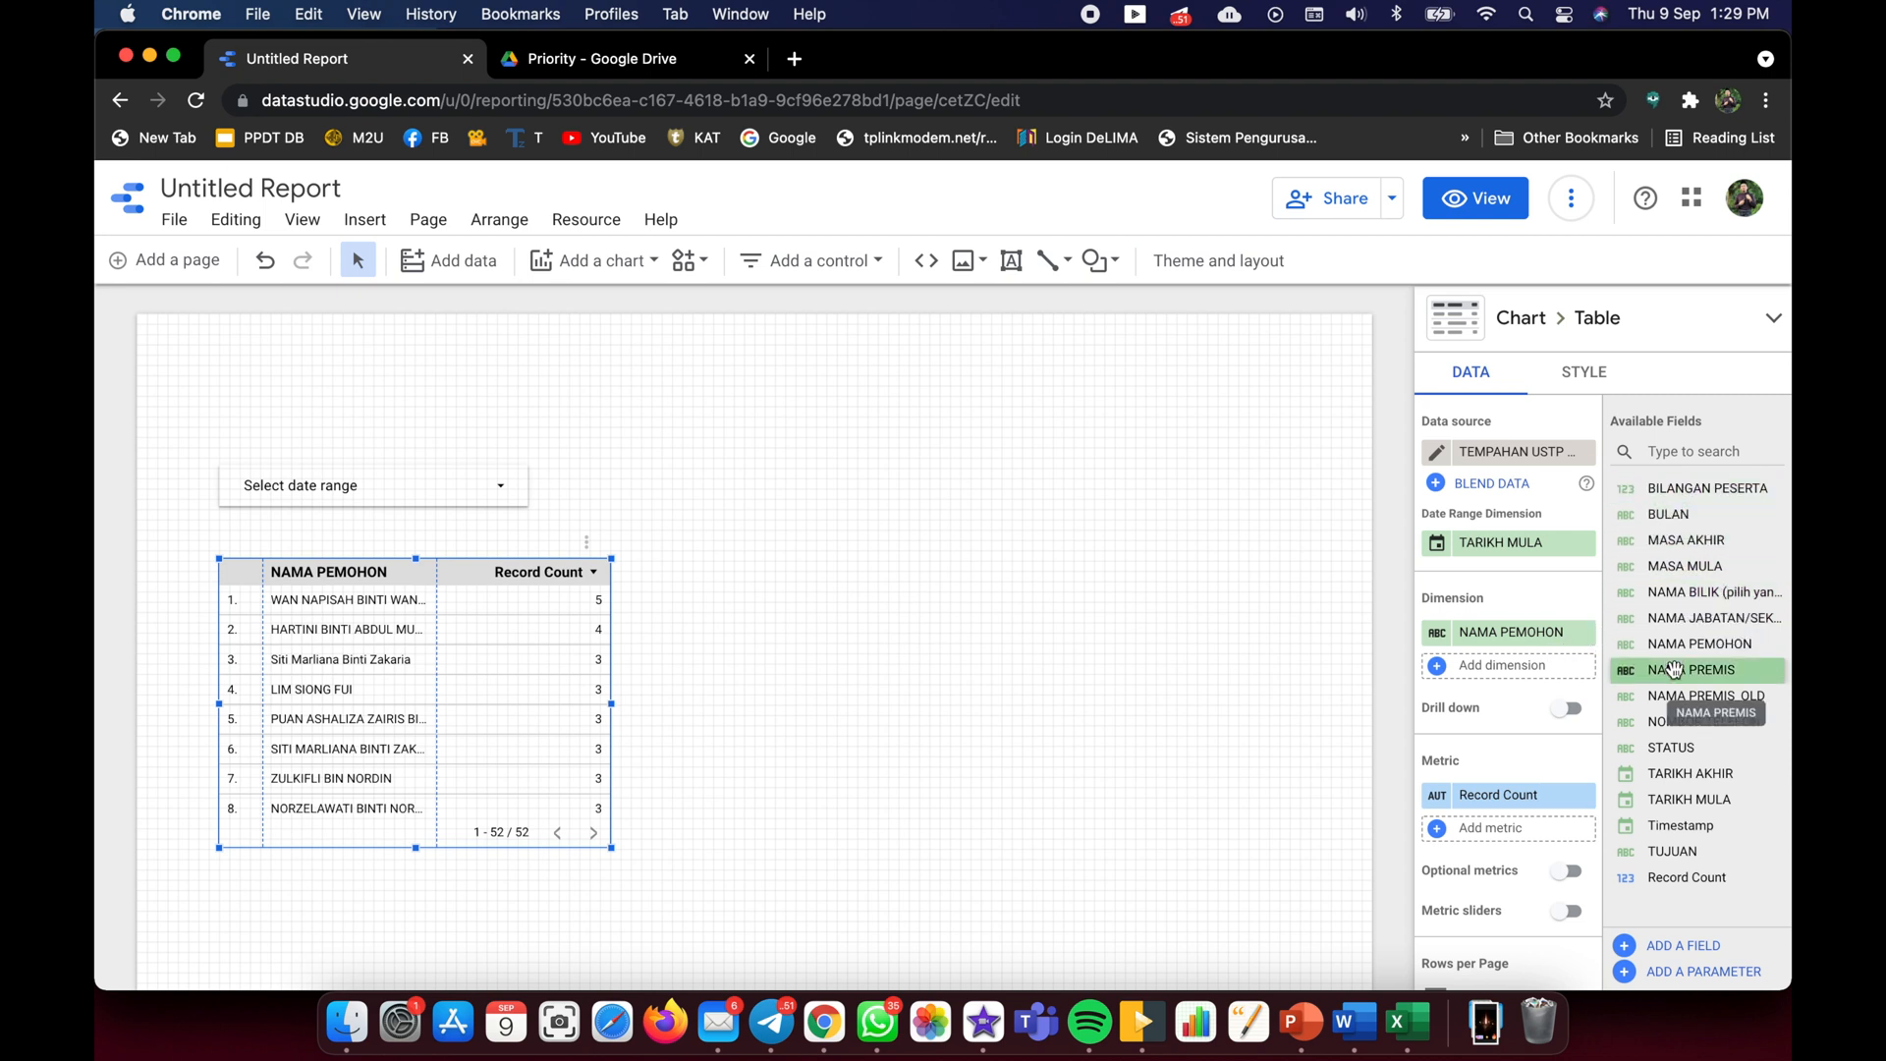
drag(1689, 799, 1517, 619)
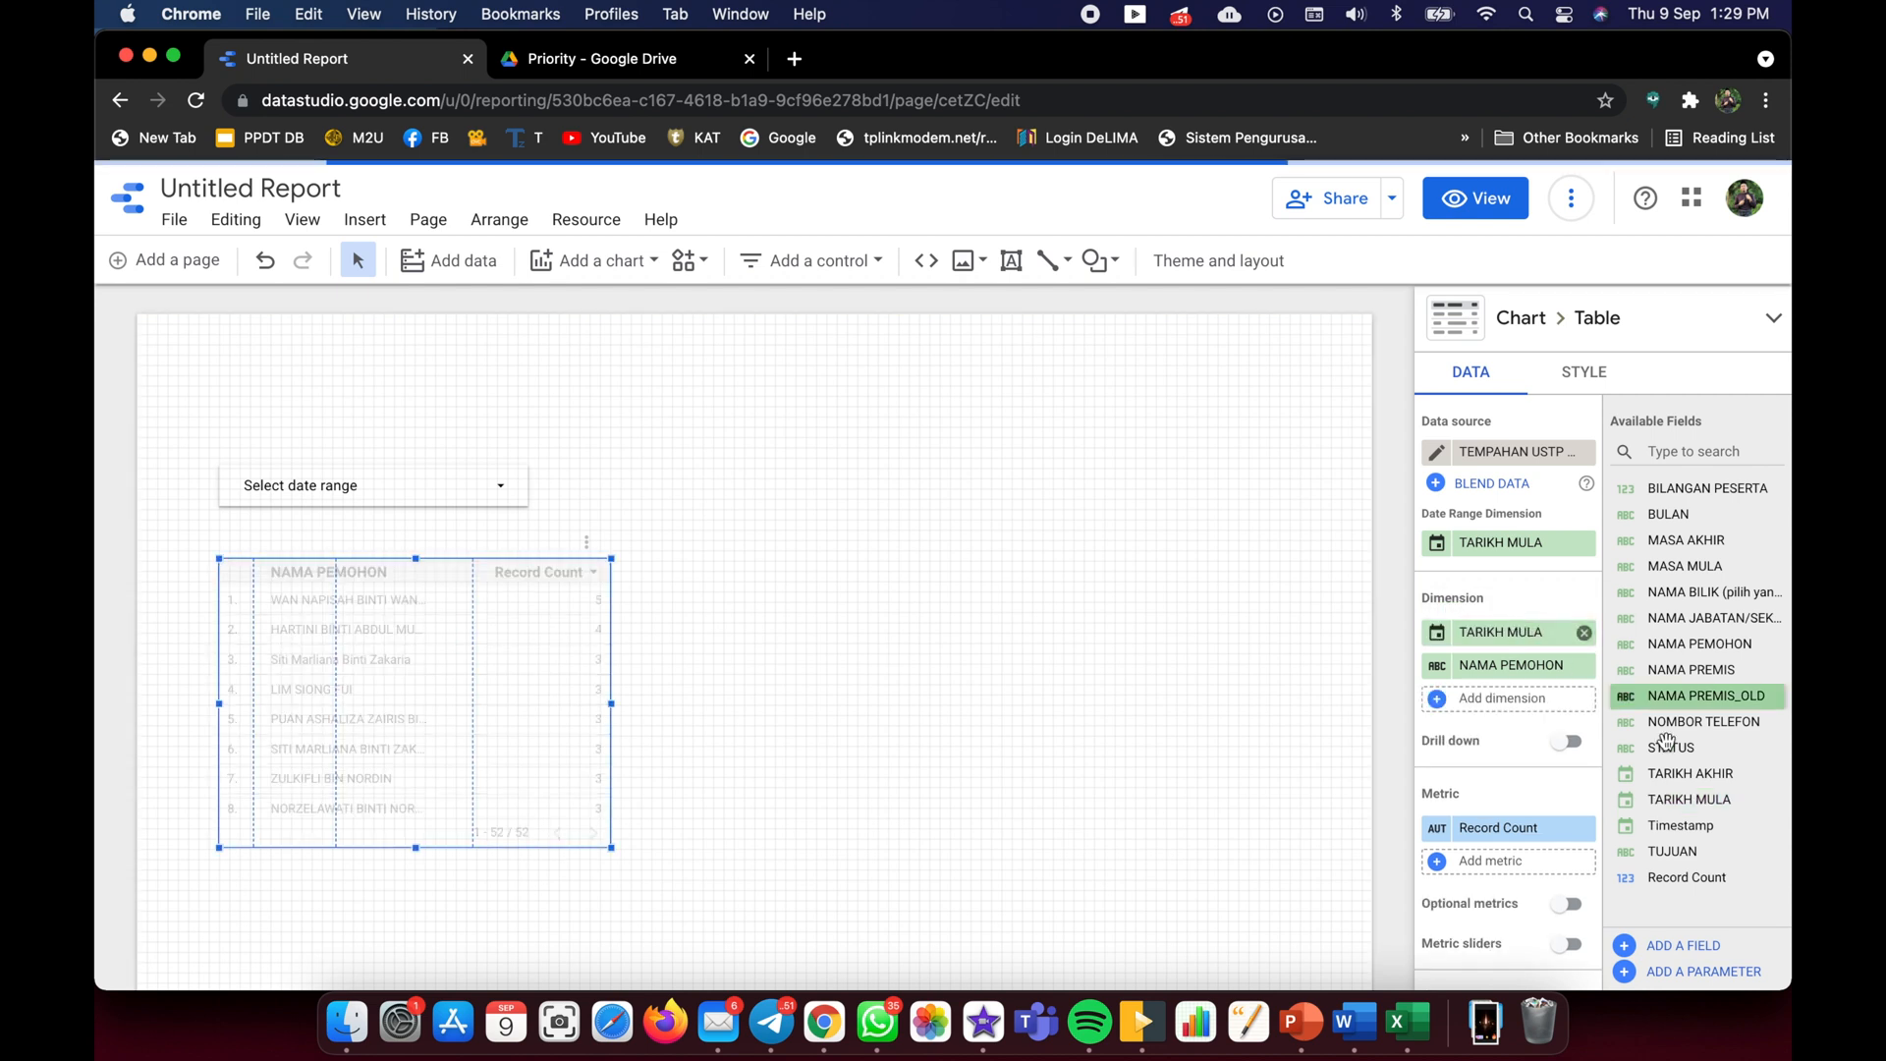
drag(1690, 774, 1536, 678)
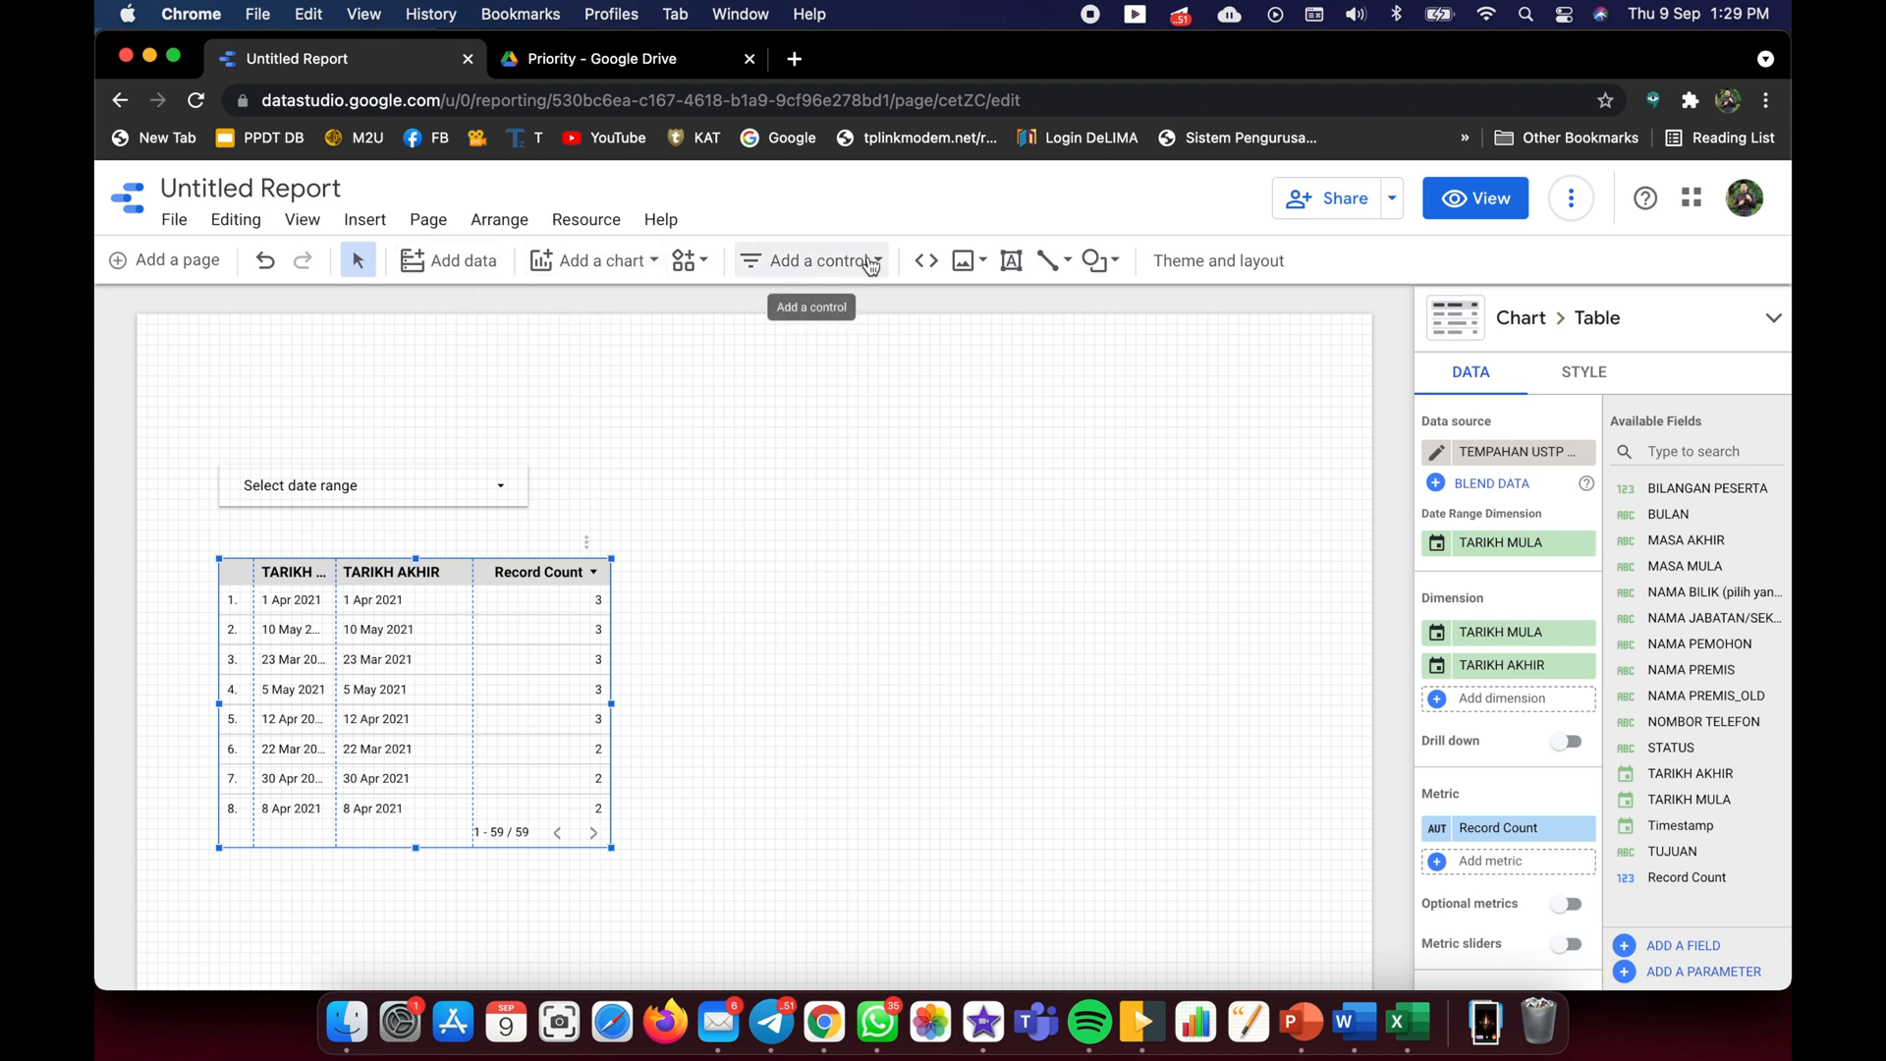
- Add a second plain table chart to the right of the first one, with their top edges aligned
click(636, 265)
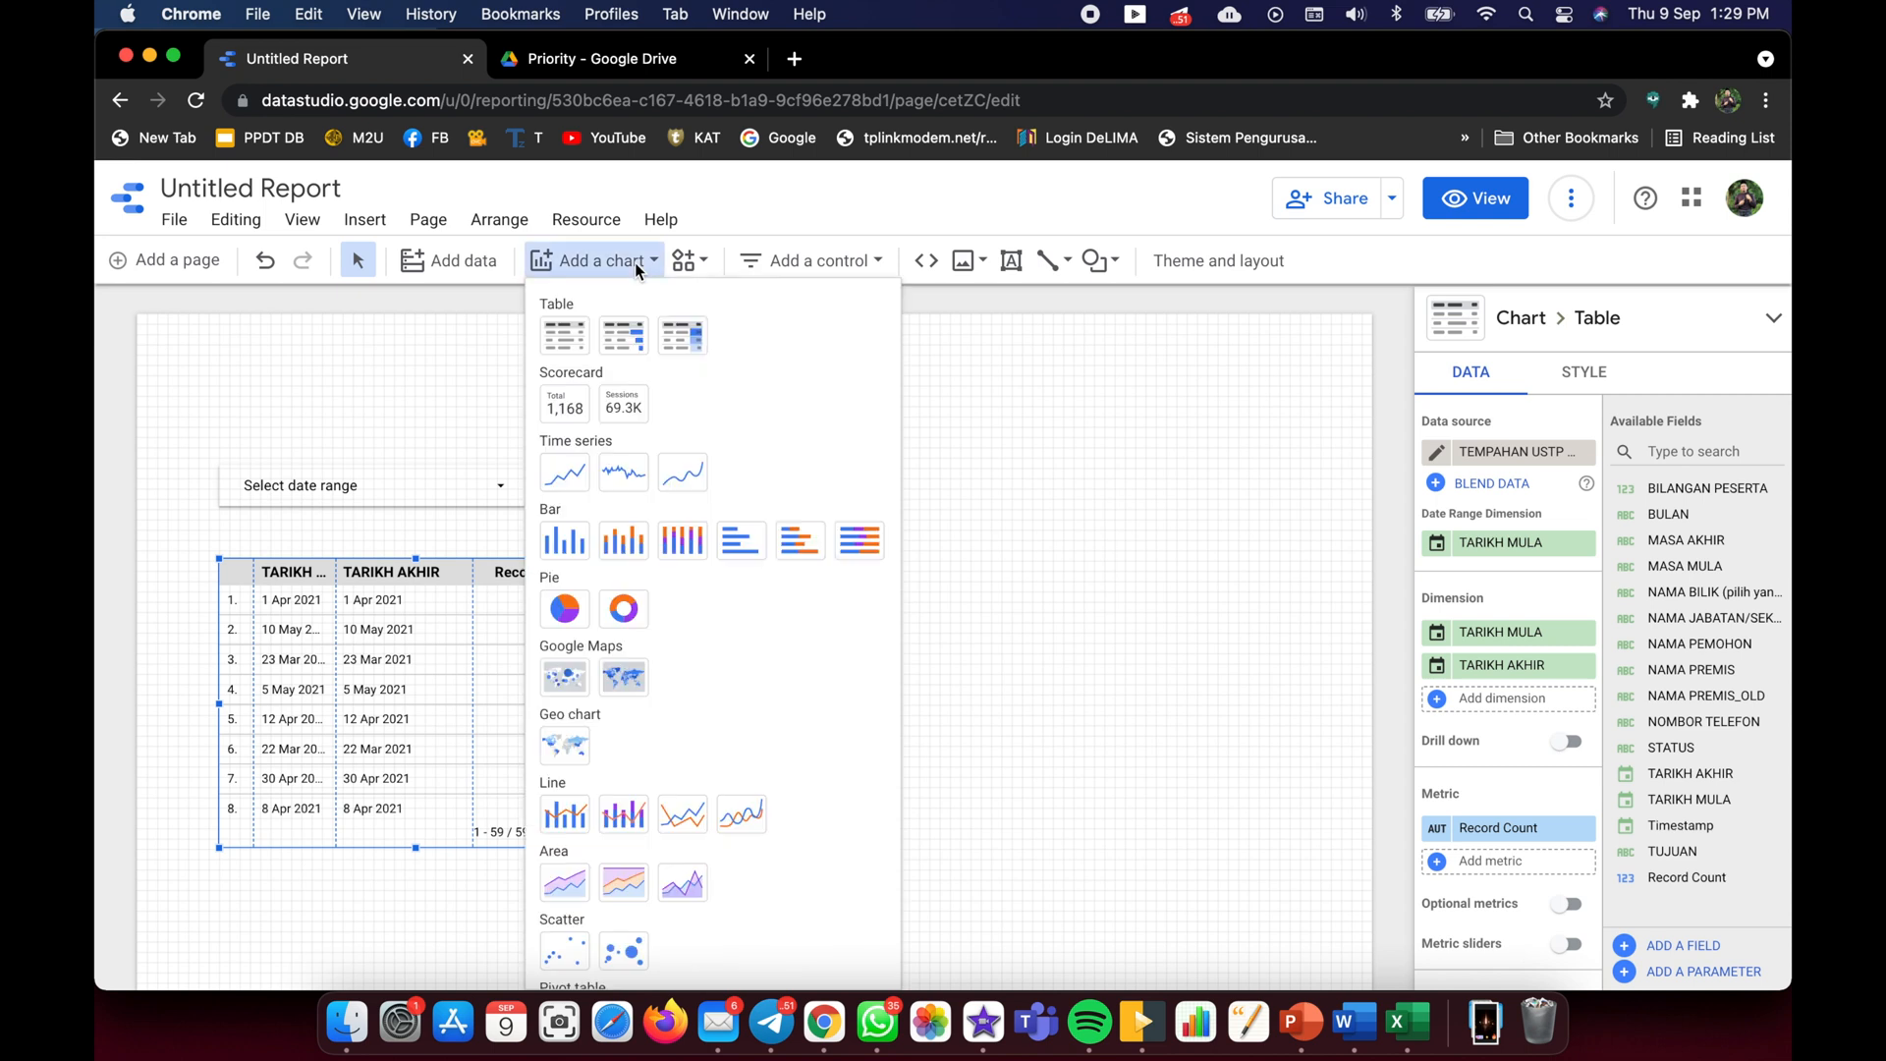
click(565, 339)
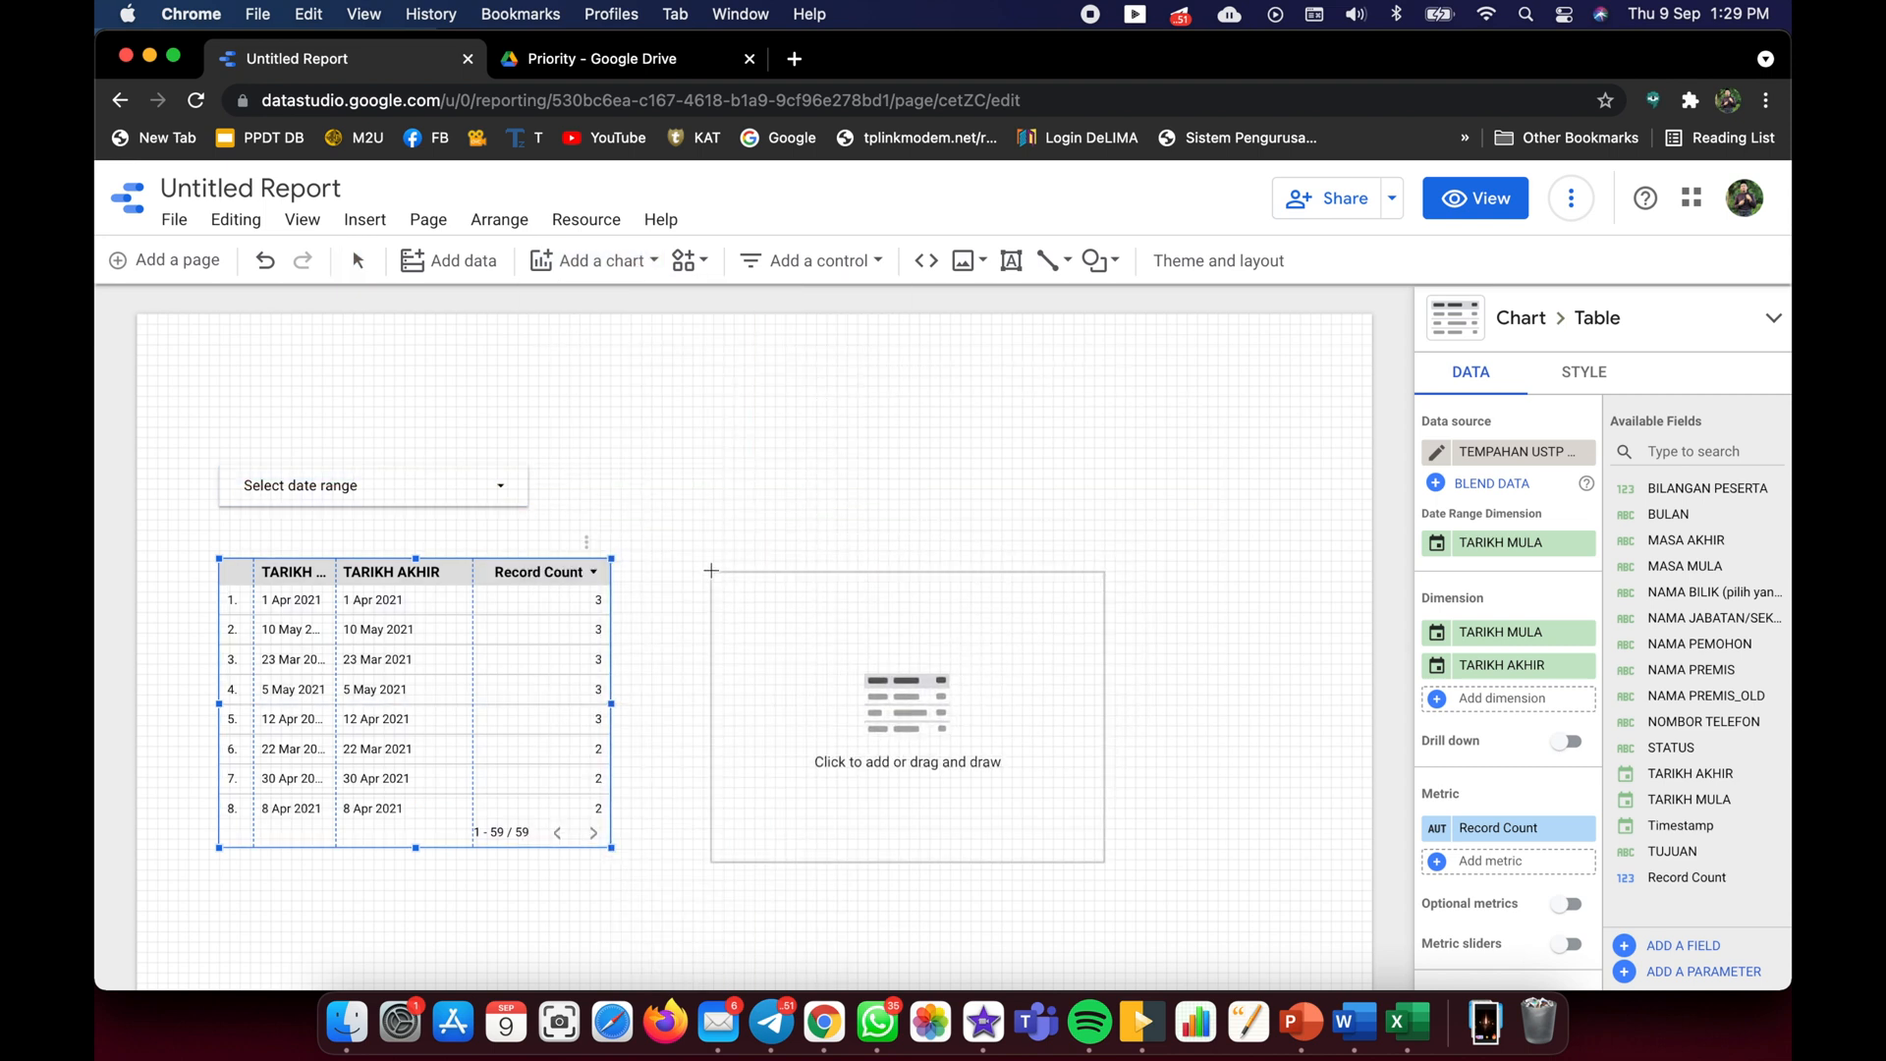
click(709, 558)
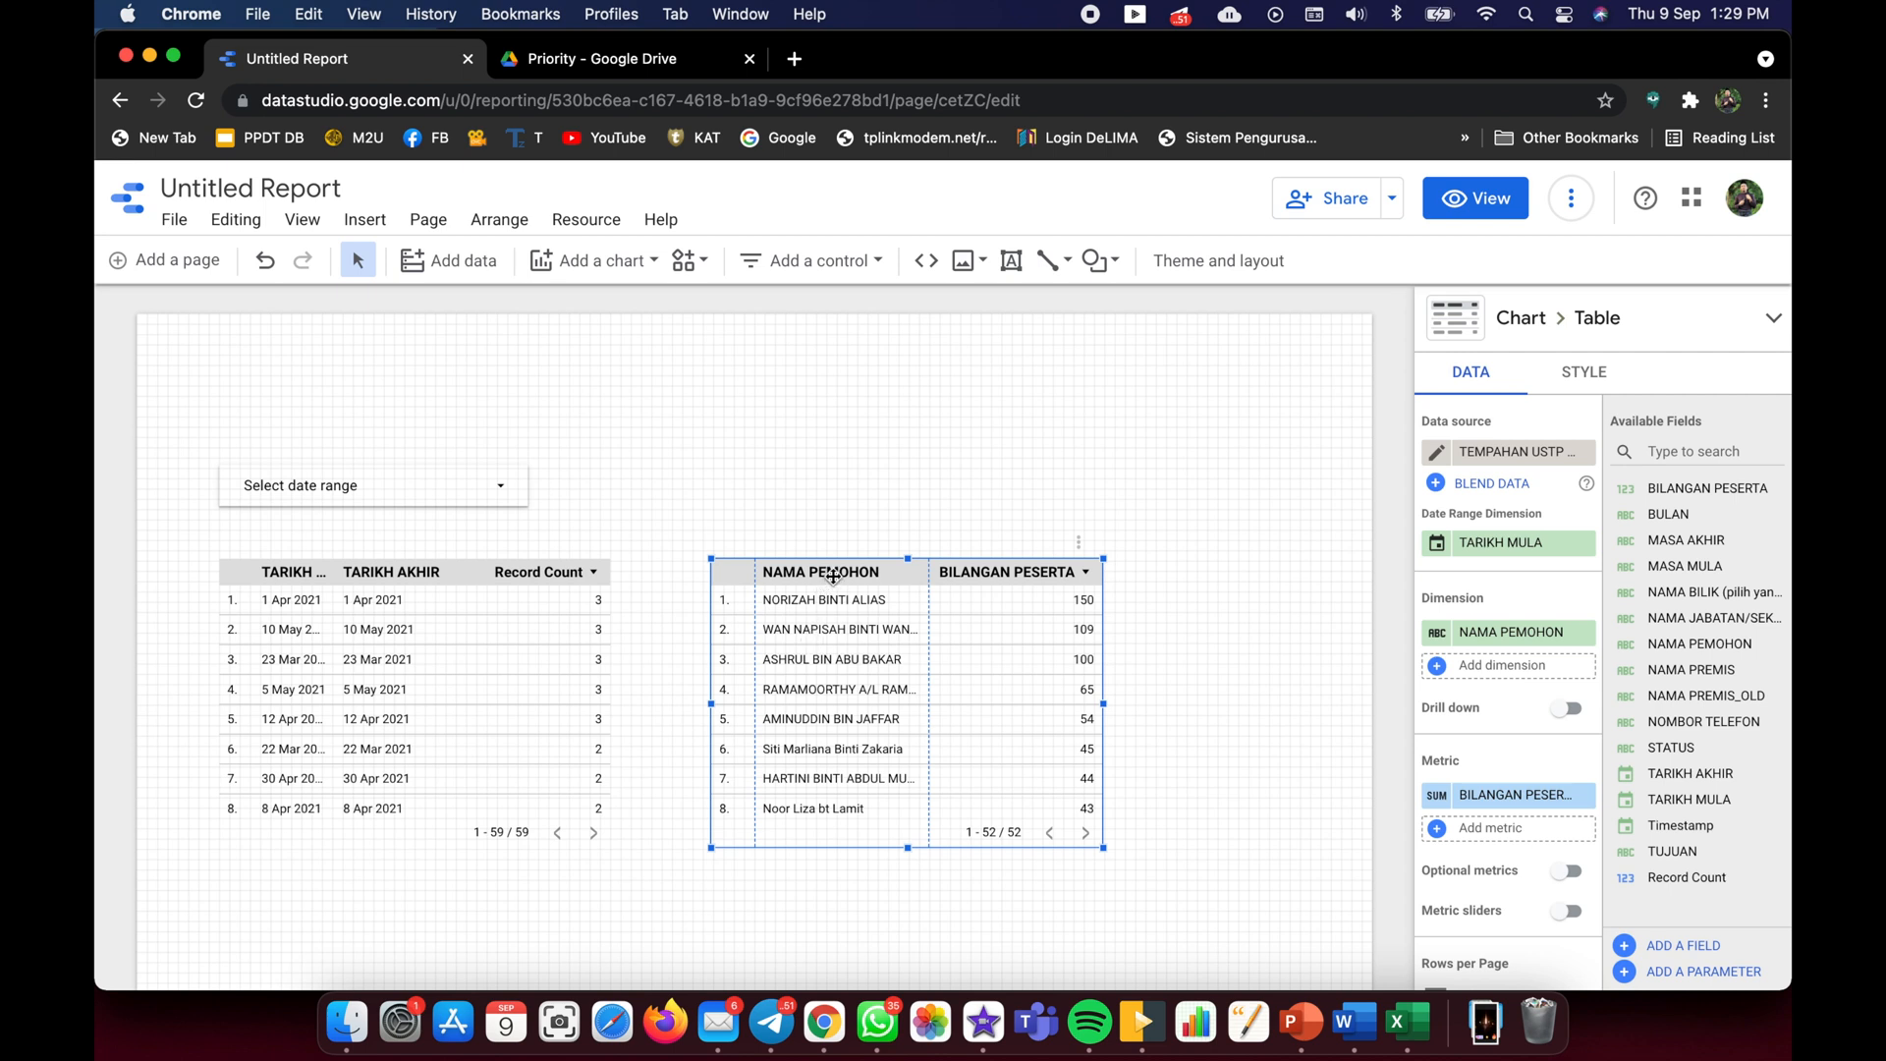
- Delete the second table and remove the Record Count metric from the remaining table
key(Delete)
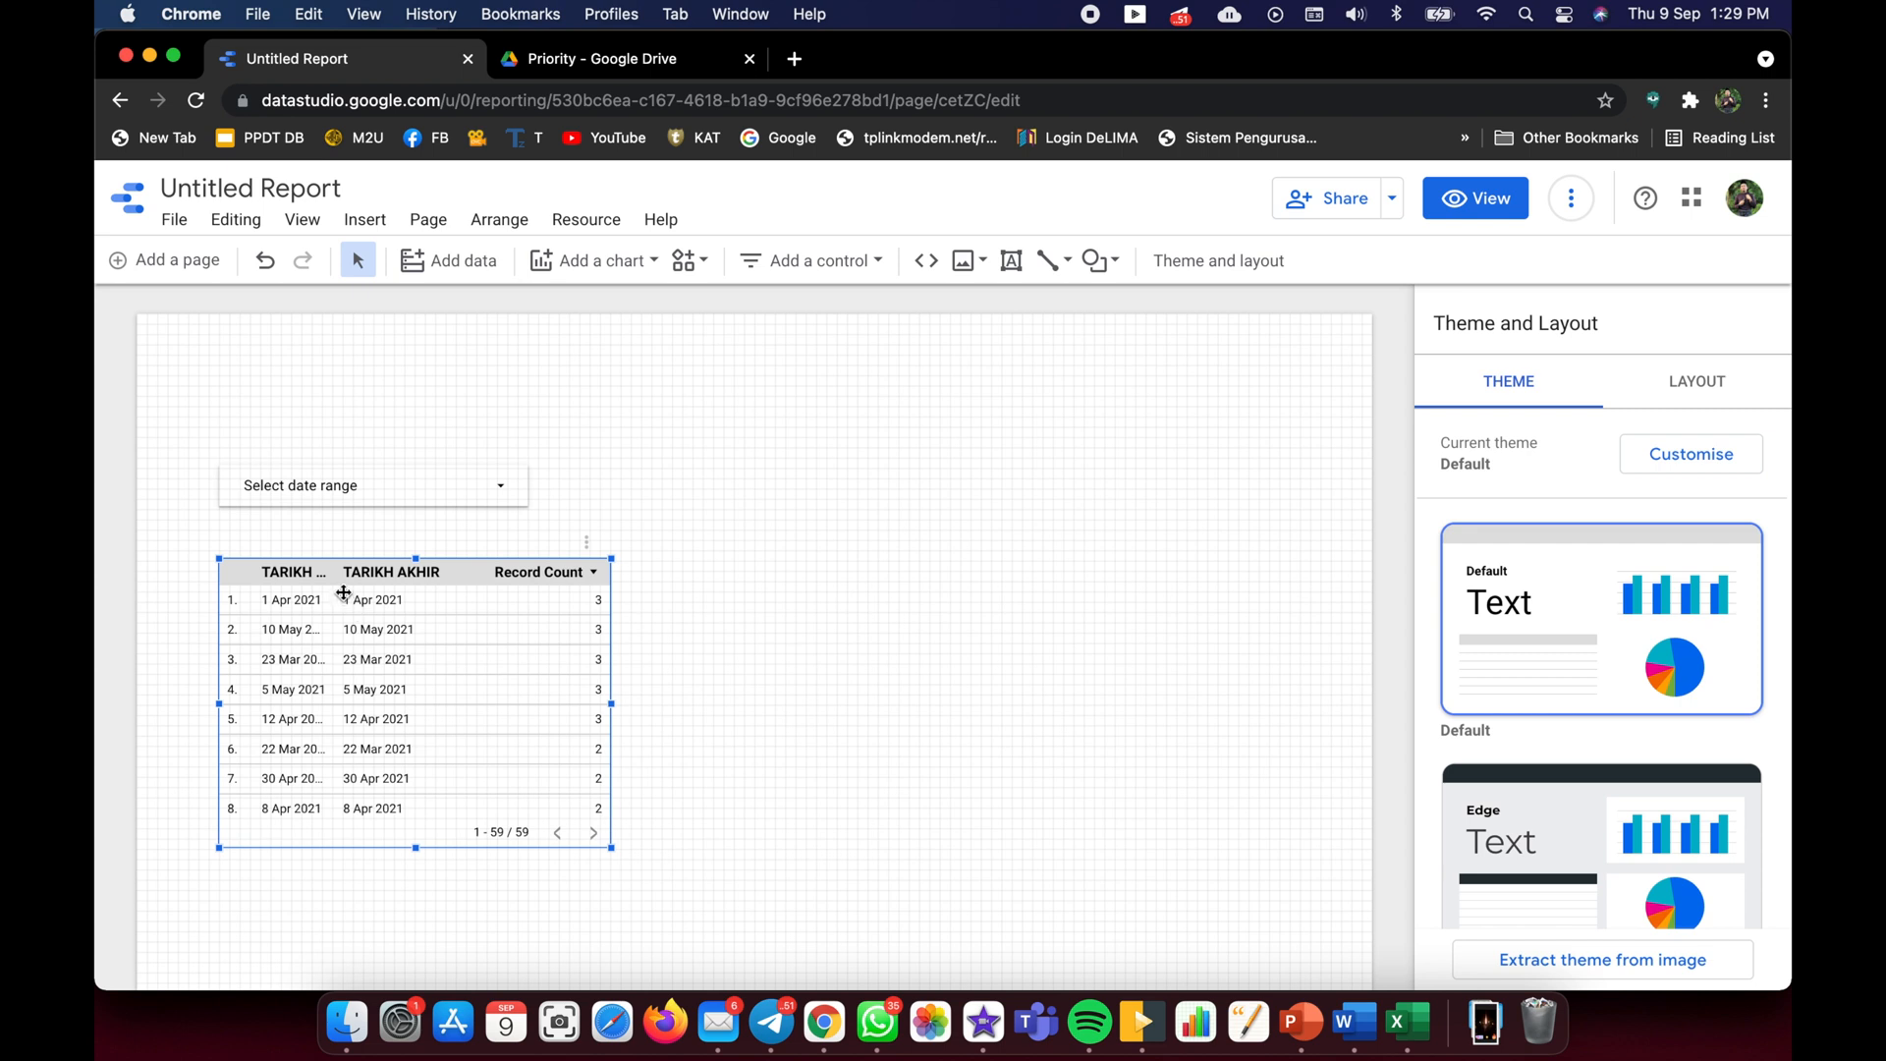
click(344, 593)
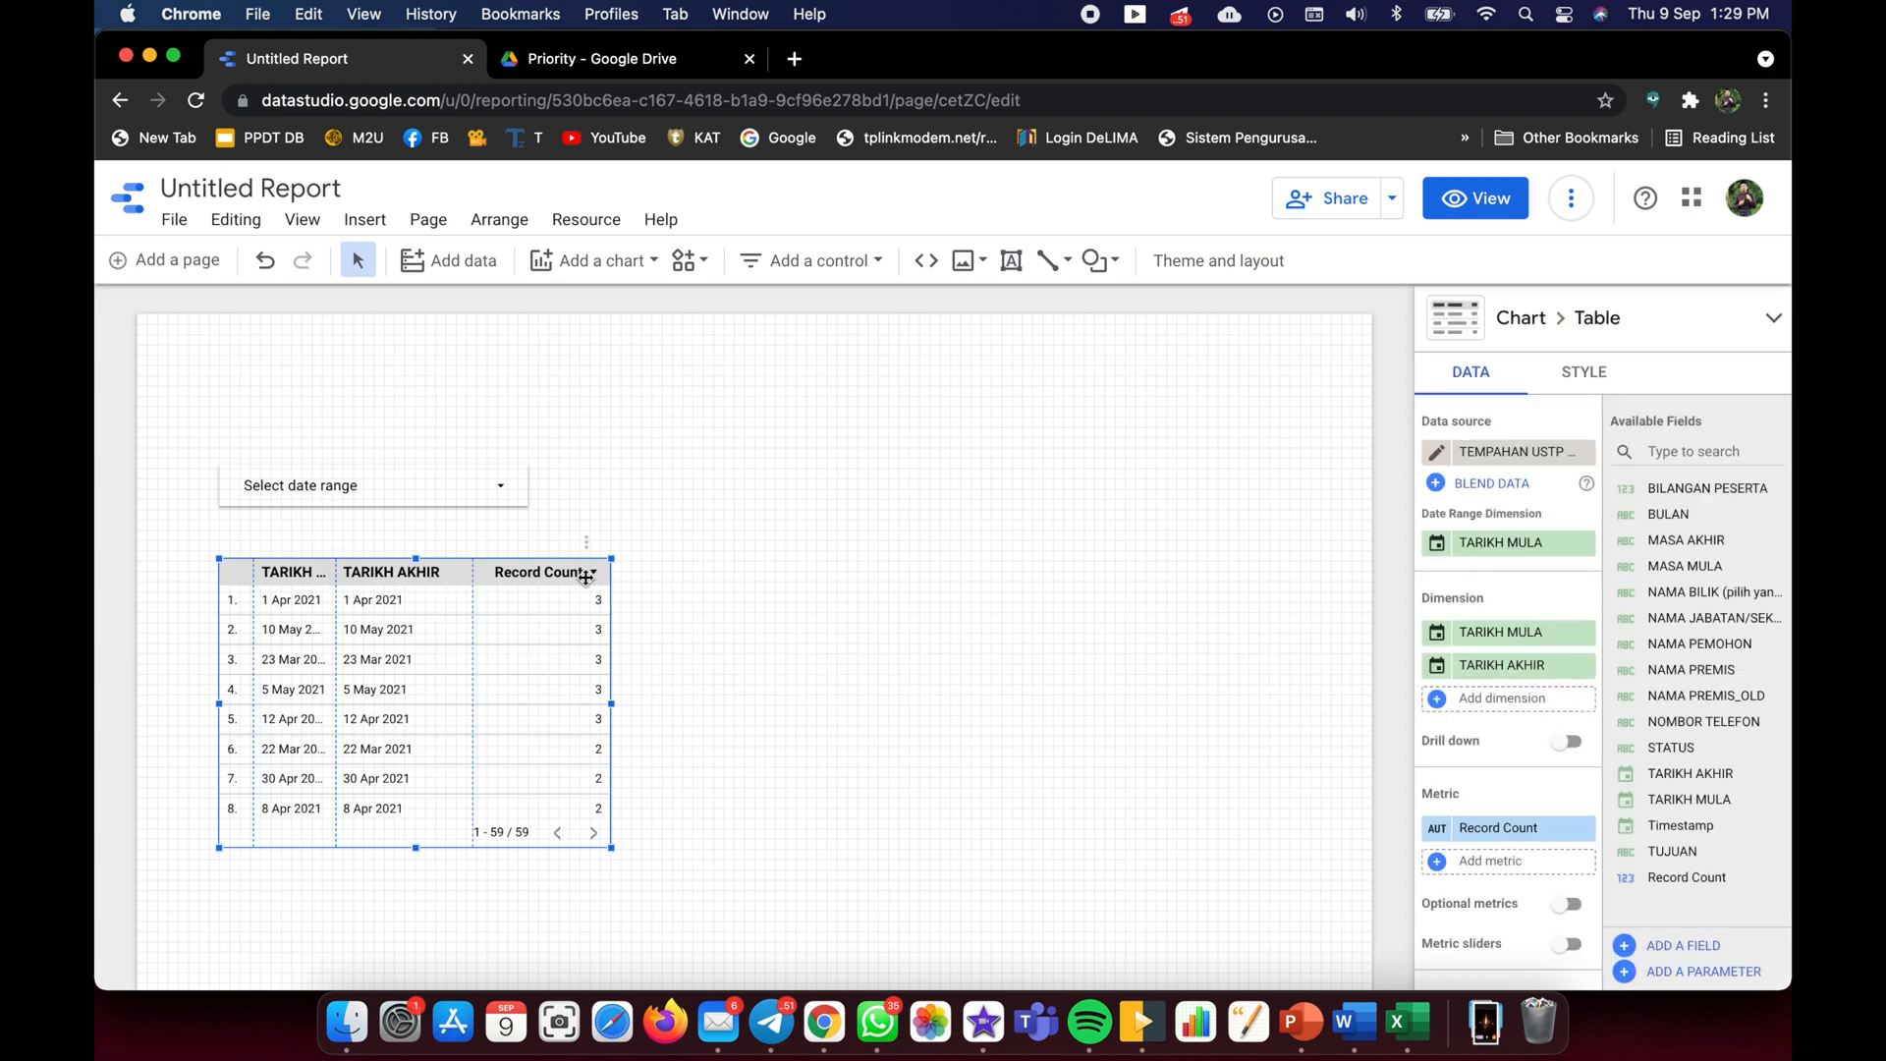
click(1584, 828)
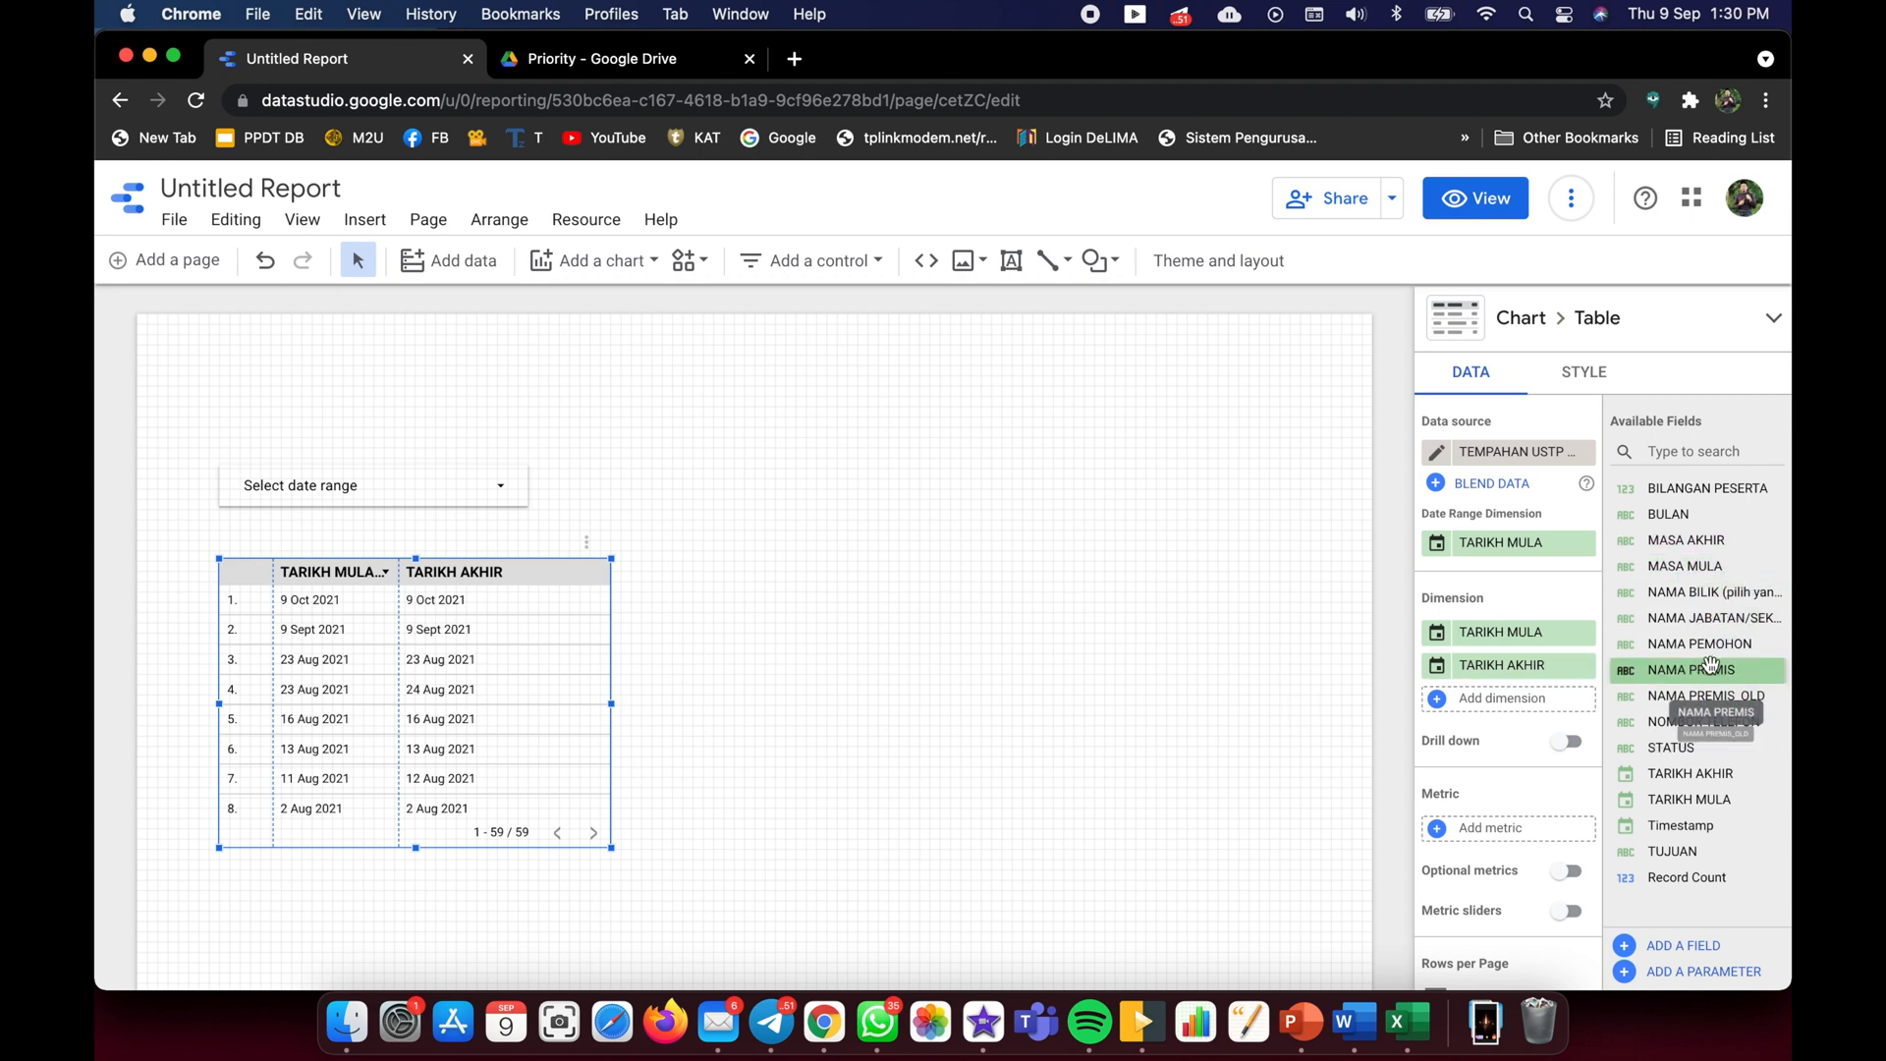
- Add MASA MULA, MASA AKHIR, NAMA PREMIS, NAMA PEMOHON and STATUS as table dimensions, in that order after TARIKH AKHIR
drag(1647, 675, 1521, 691)
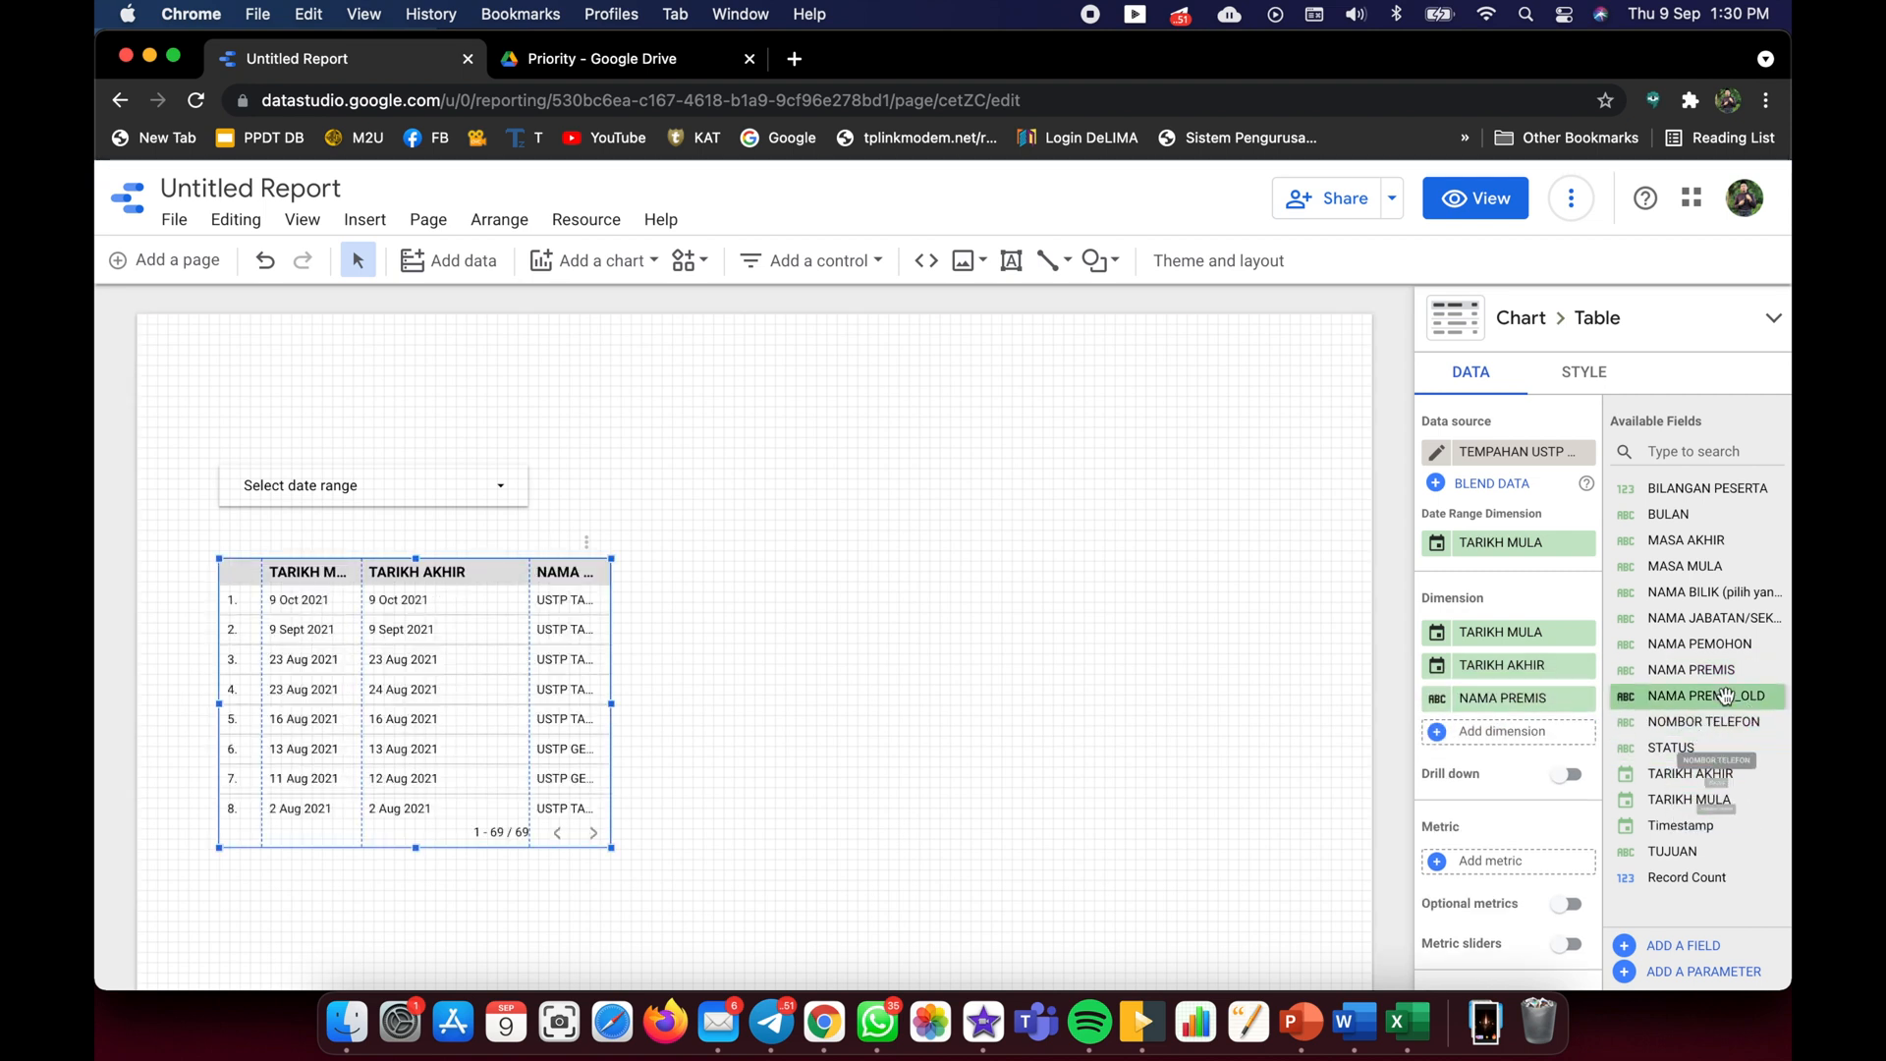
drag(1722, 646, 1548, 740)
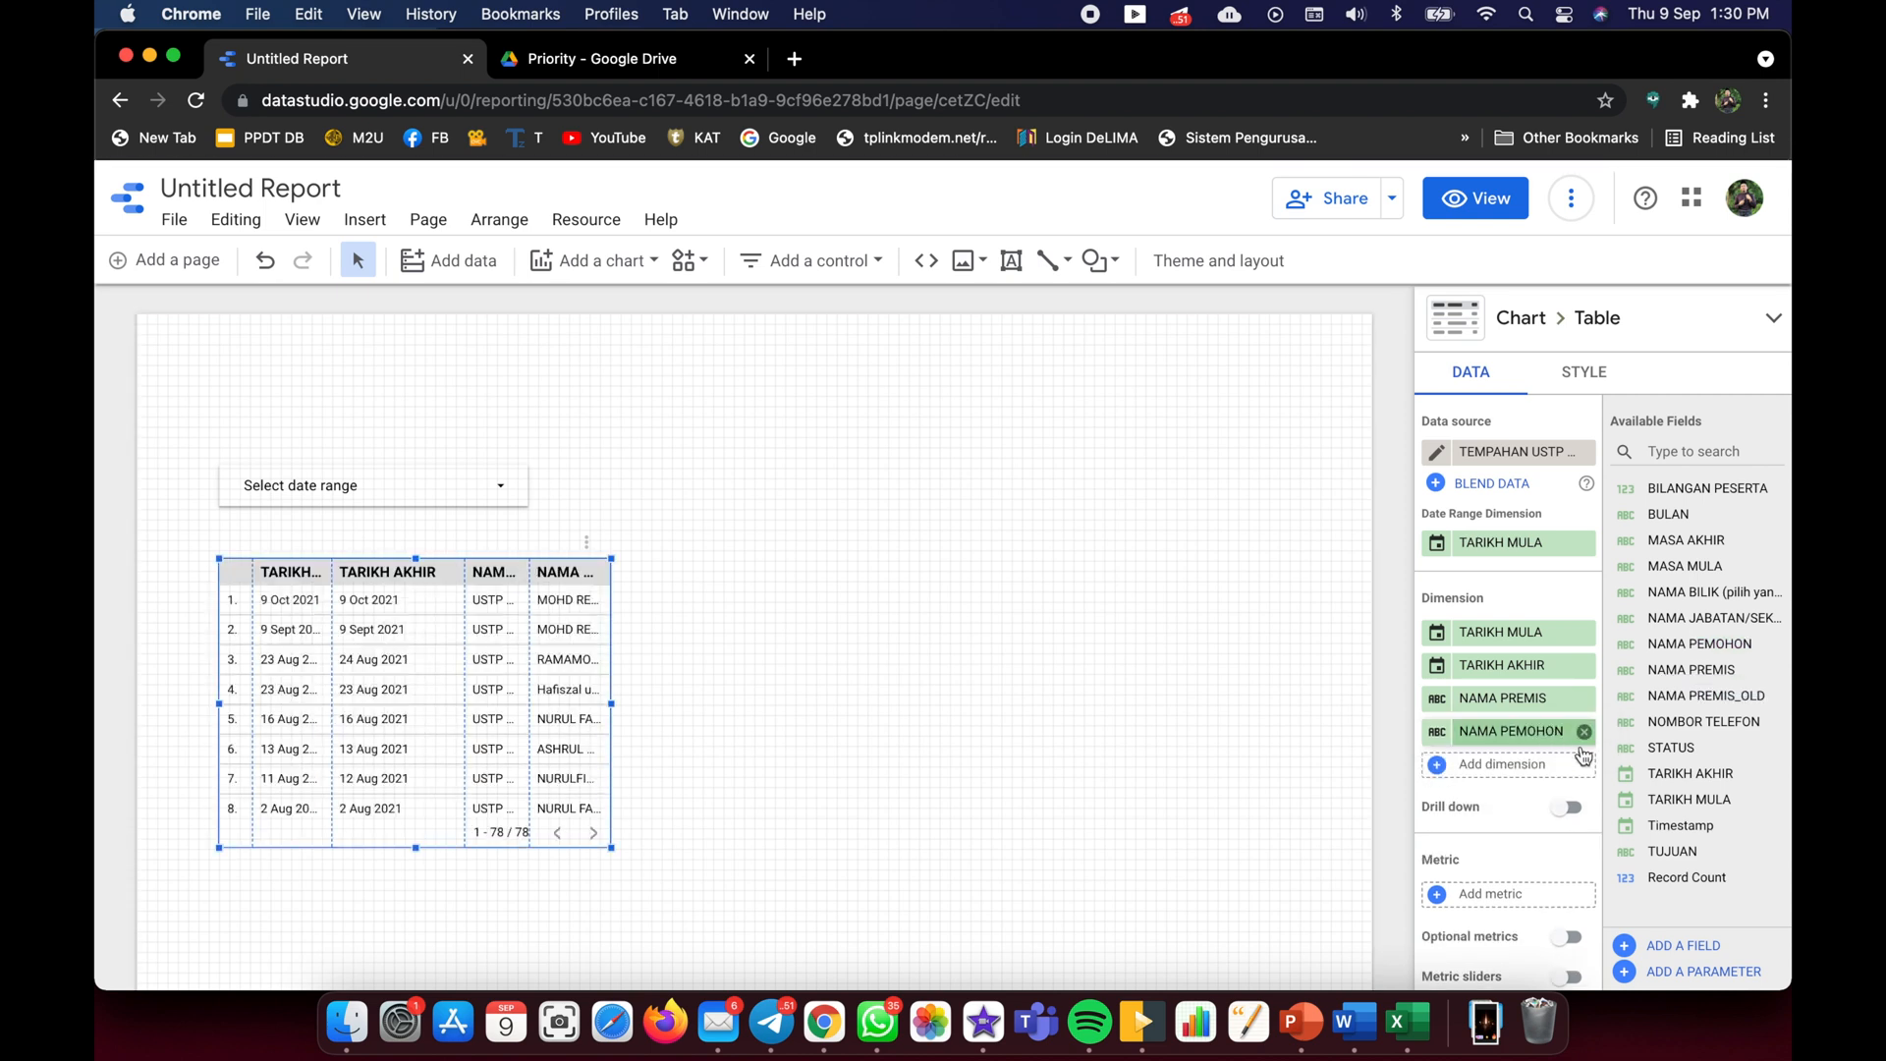
drag(1686, 755, 1520, 776)
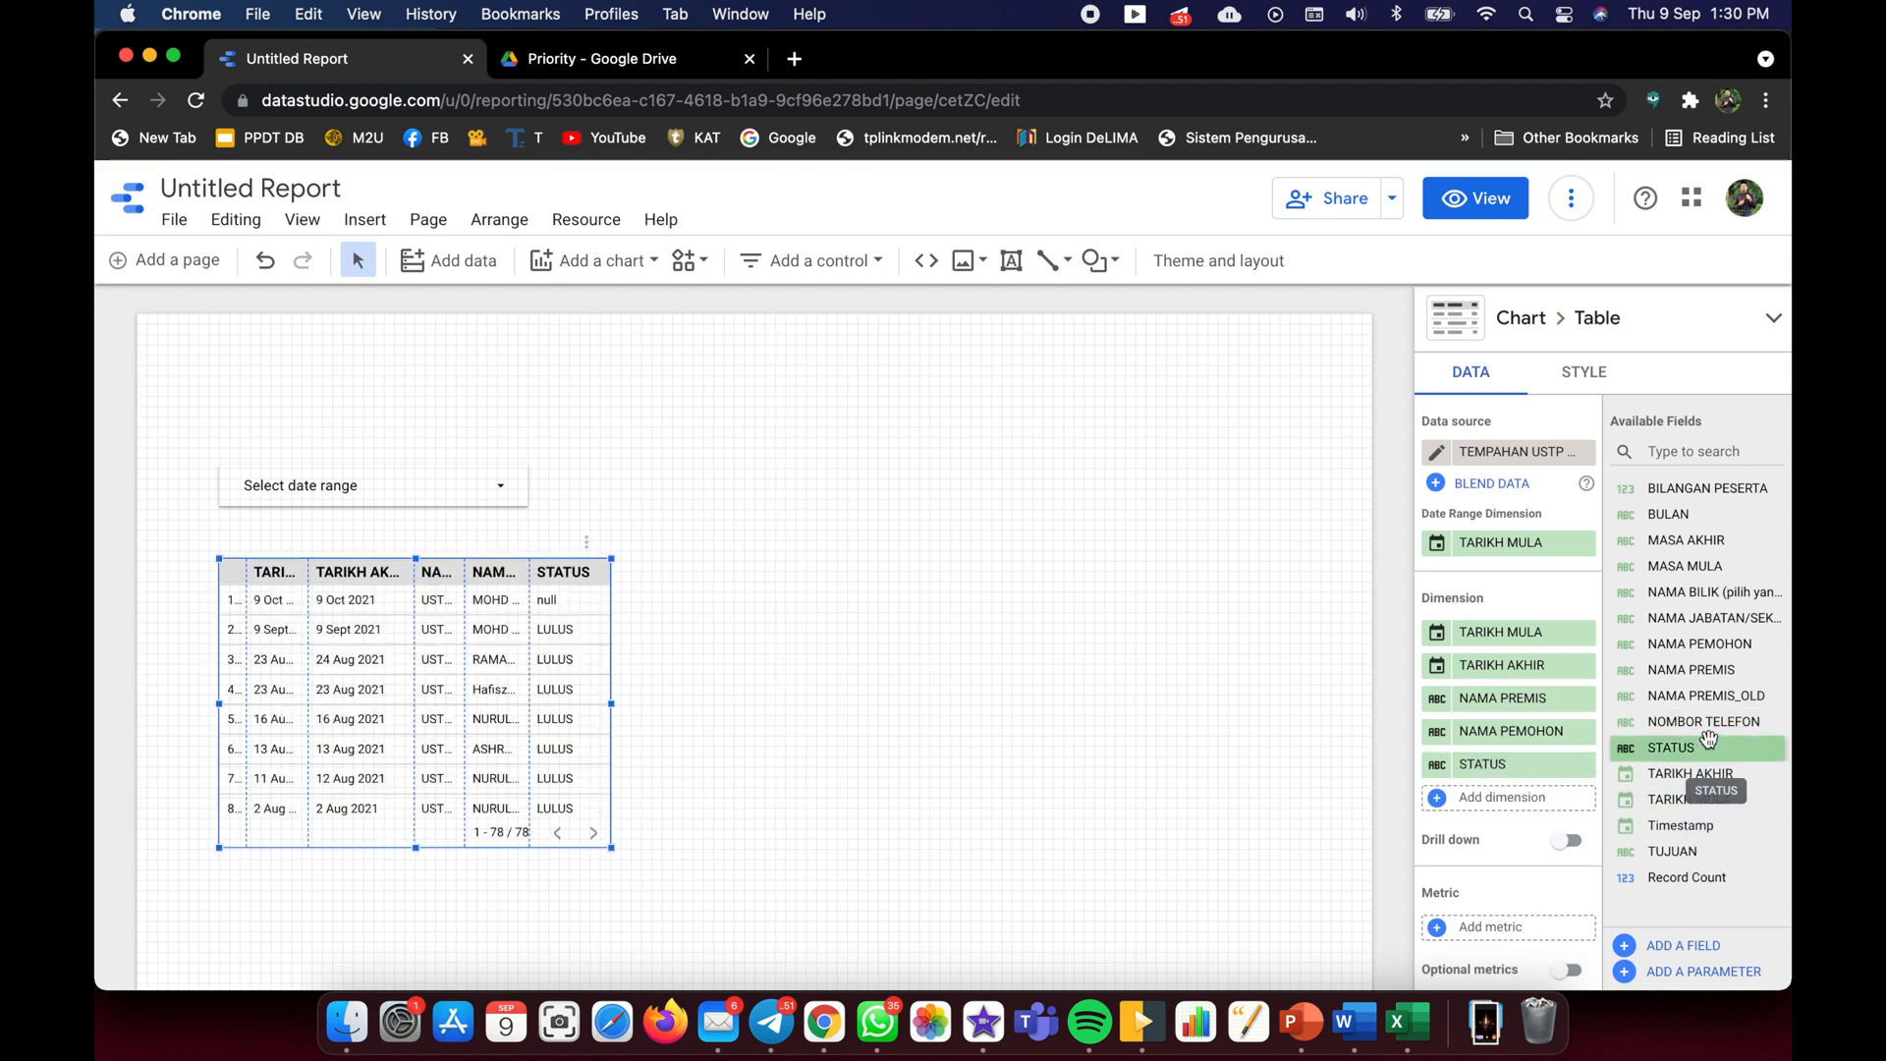
drag(1704, 575, 1547, 704)
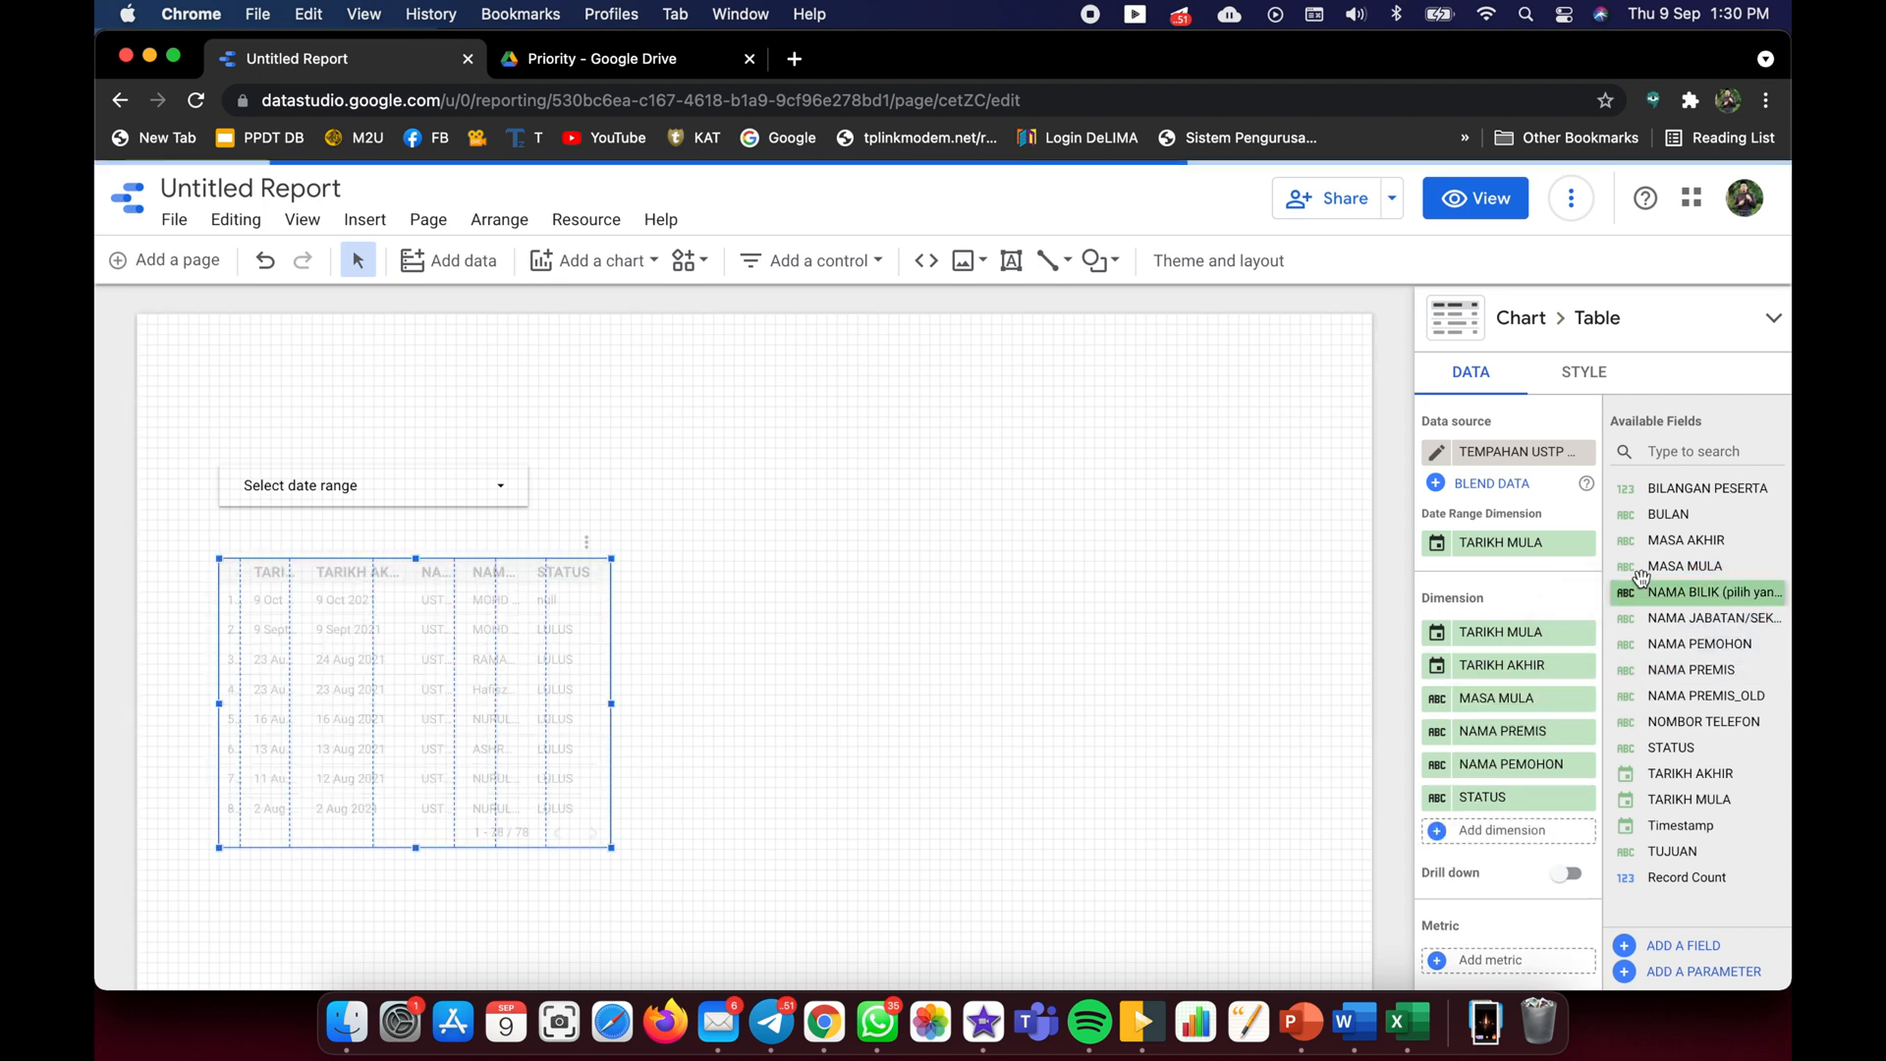
drag(1686, 540, 1517, 733)
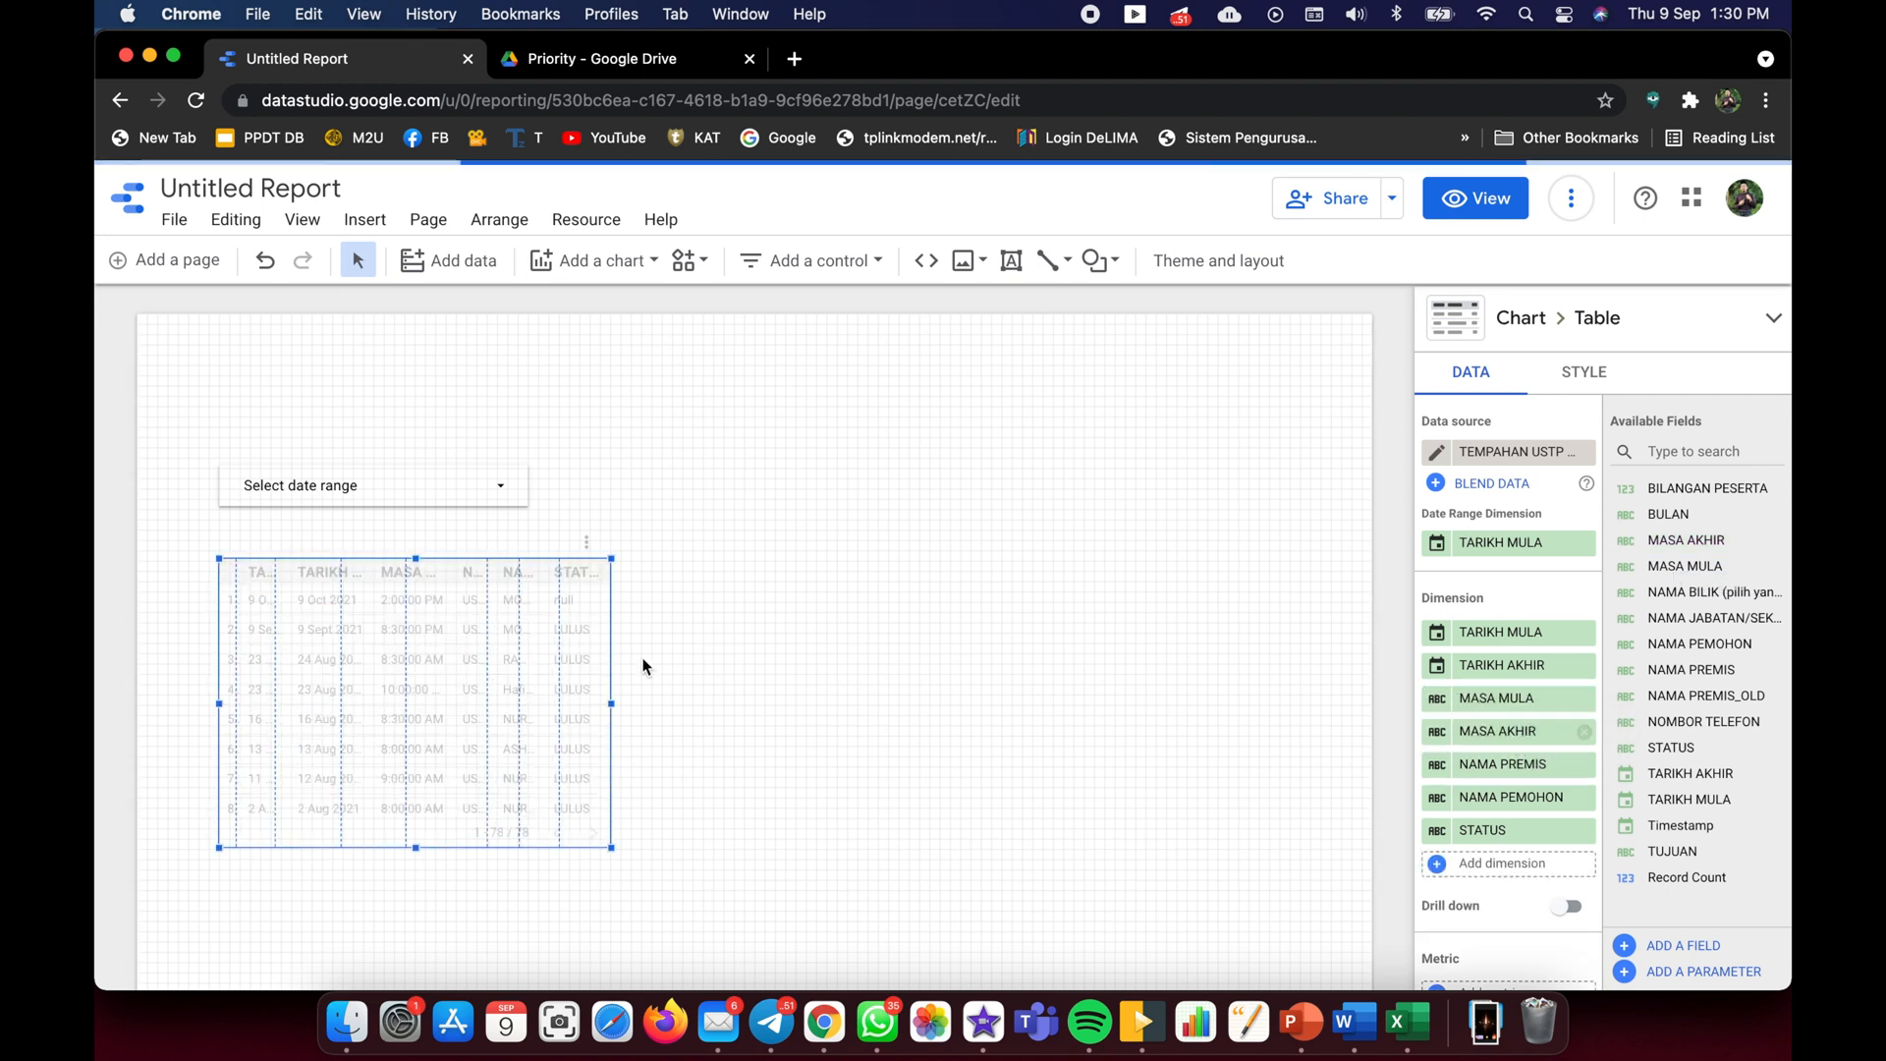
- Enlarge the table to span nearly the full page width and make it slightly taller
drag(614, 704, 1312, 742)
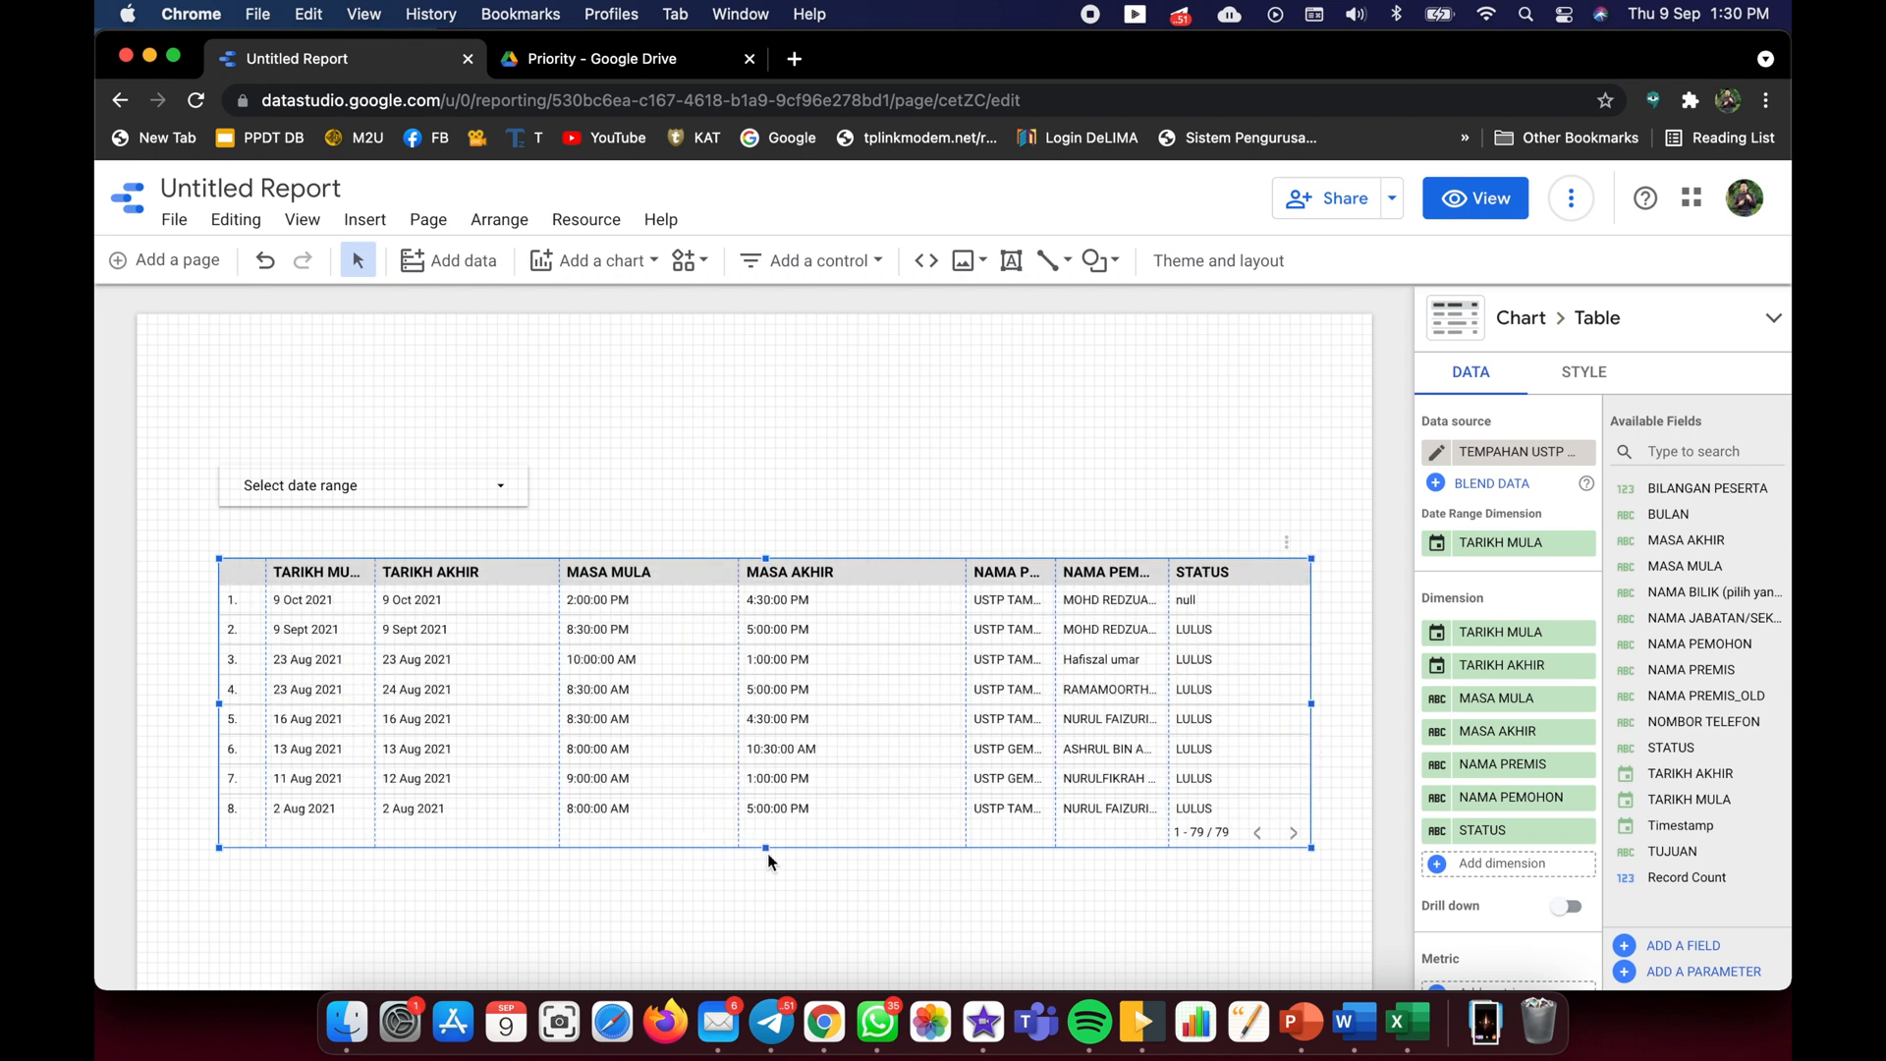
drag(766, 852, 766, 901)
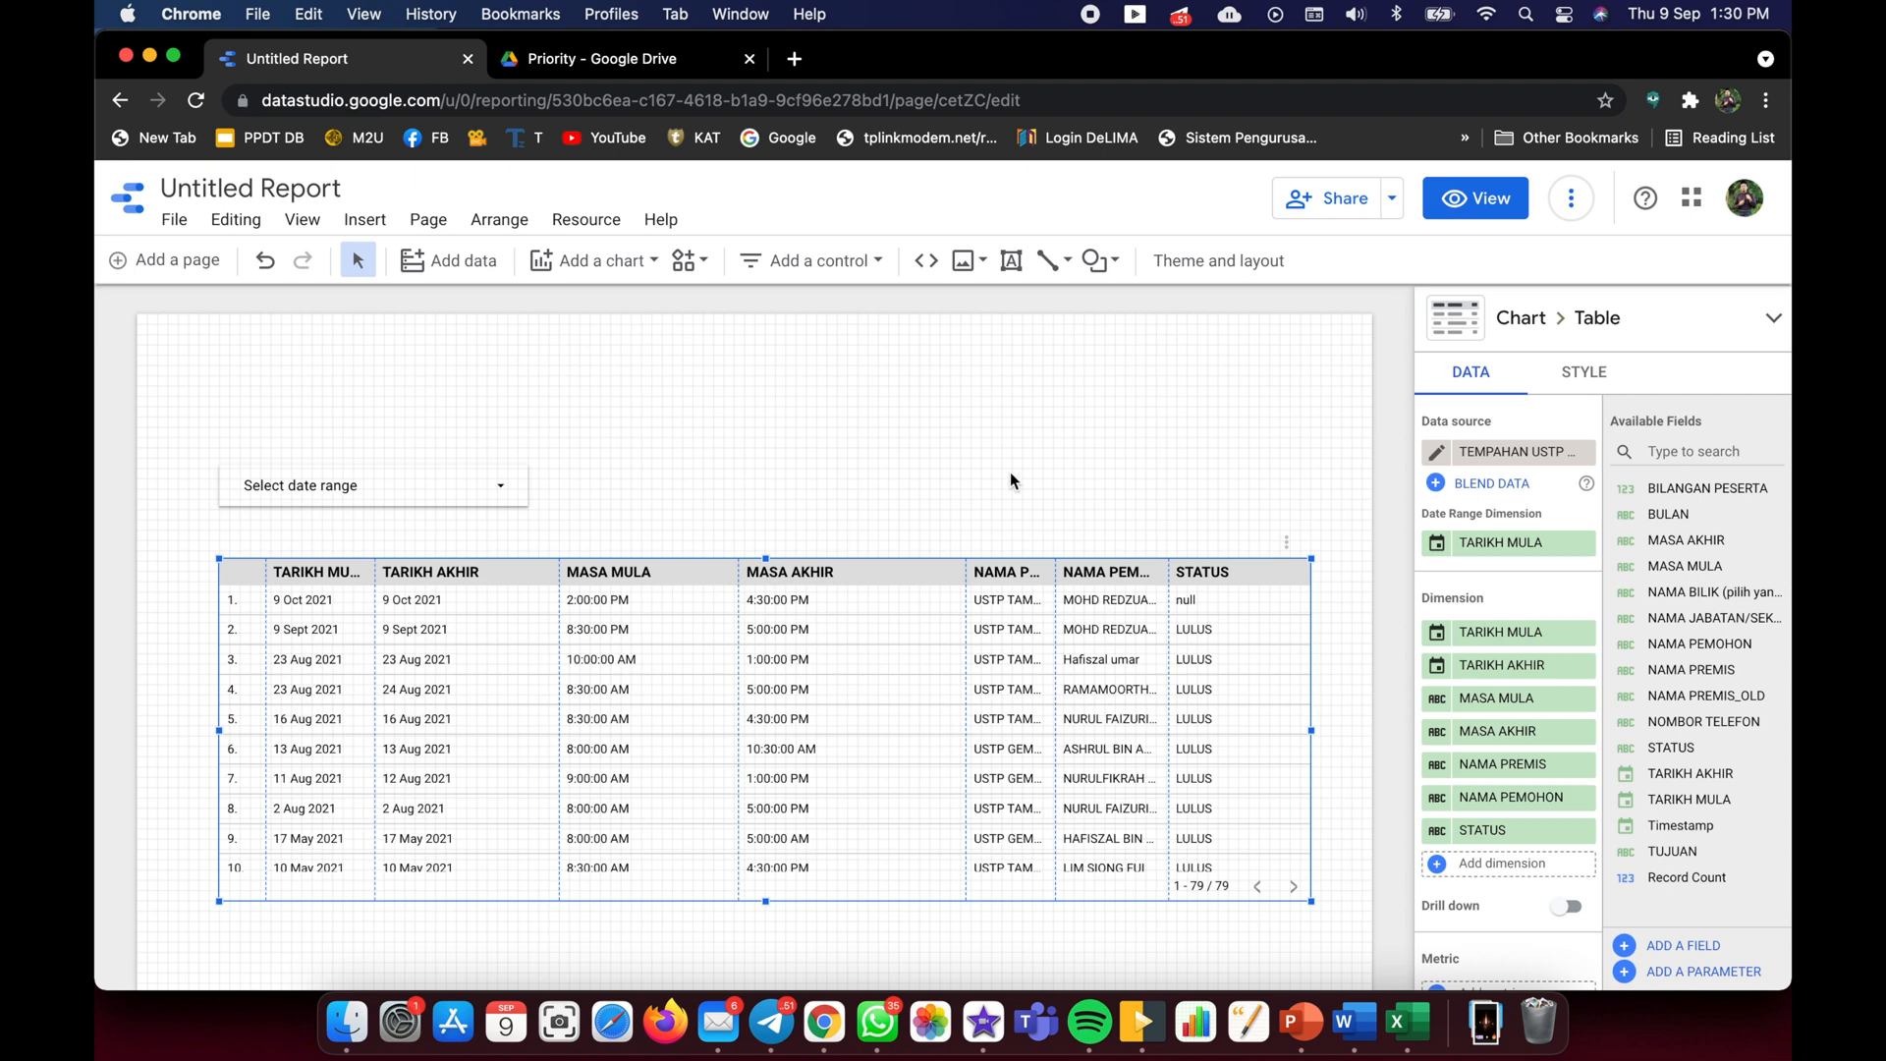
click(1037, 484)
click(883, 601)
click(1599, 370)
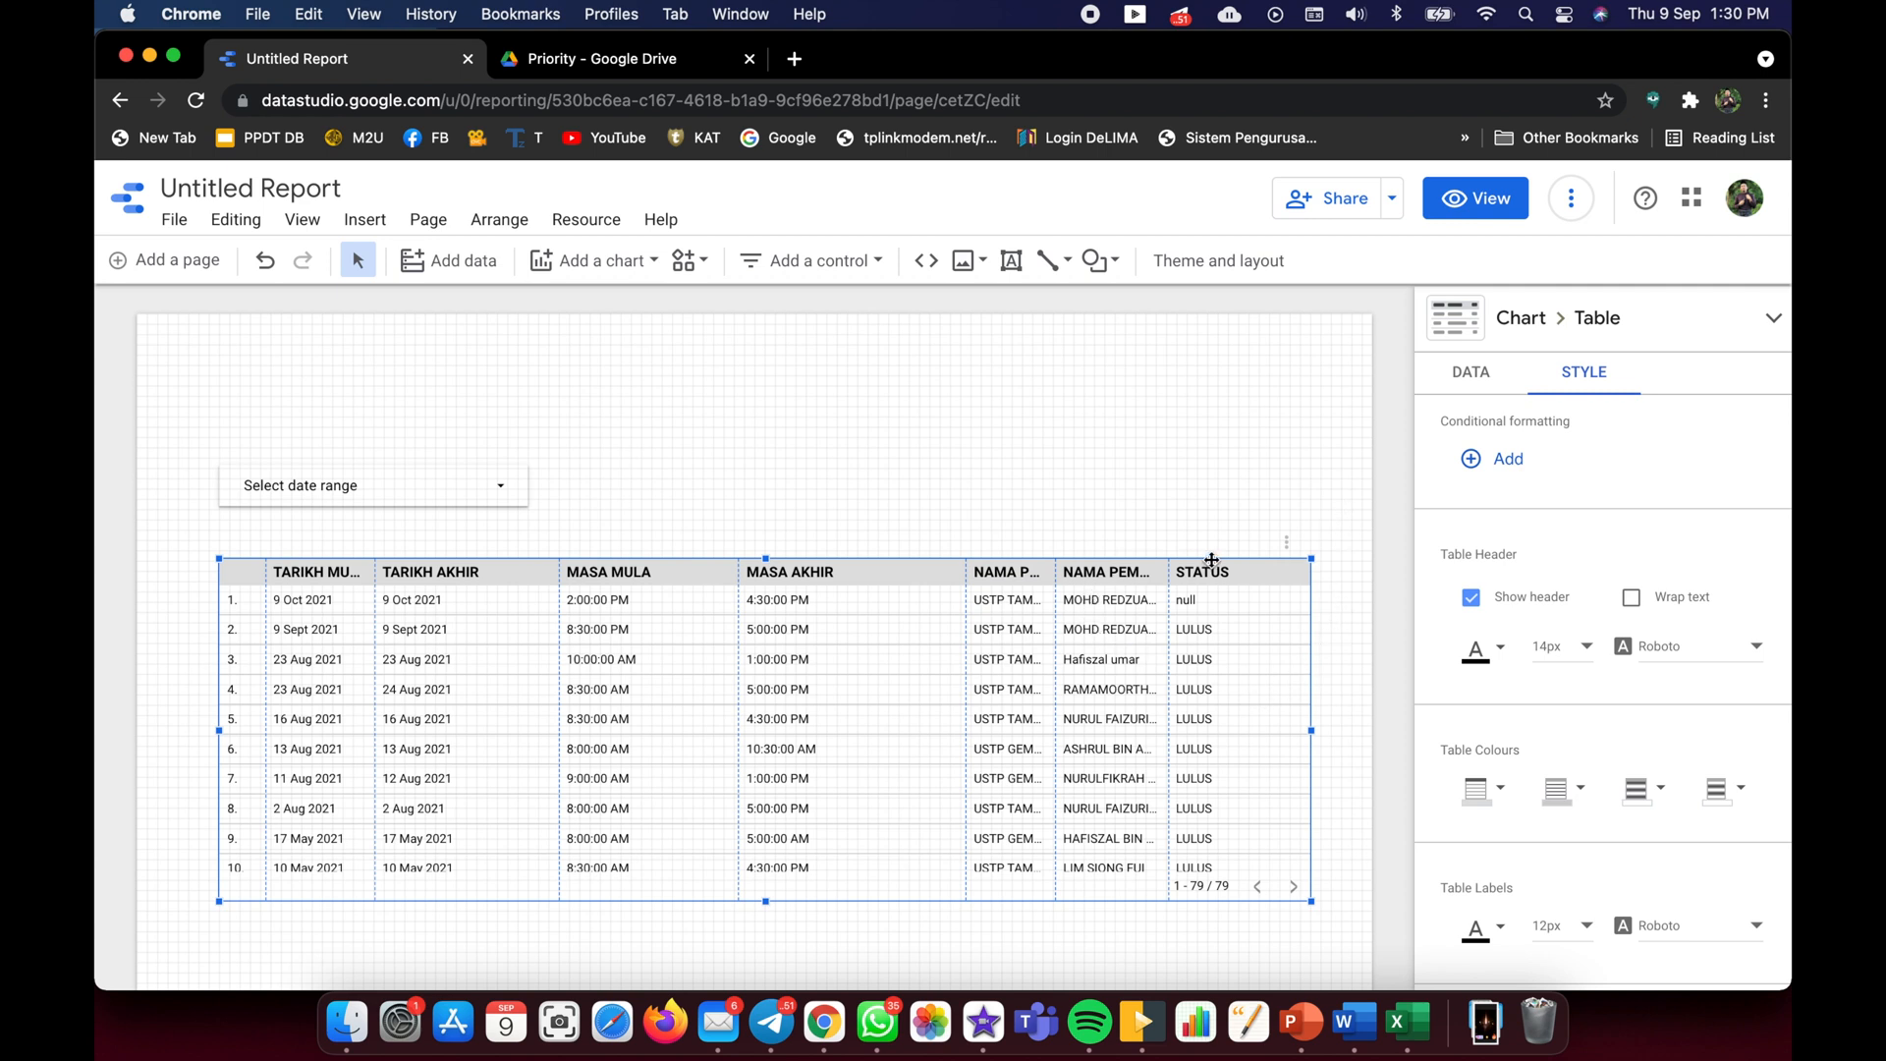
scroll(1511, 810, down, 2)
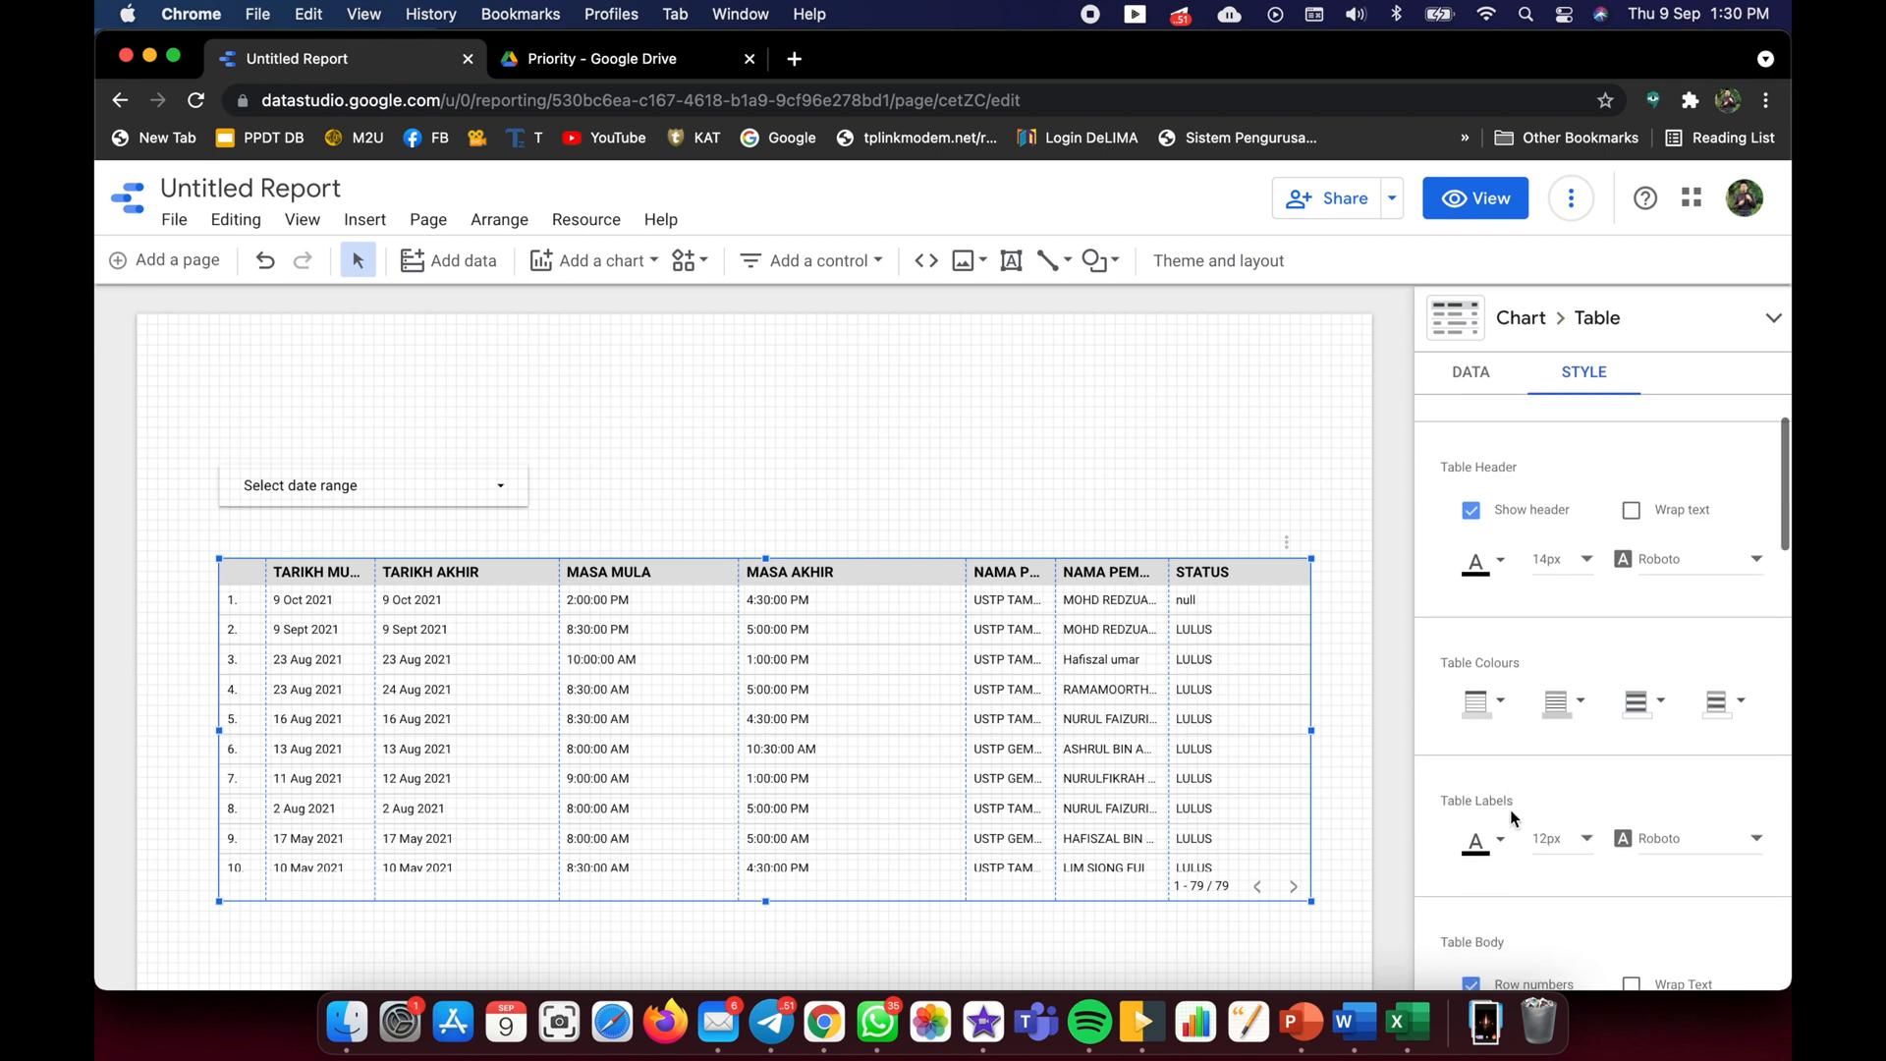
click(1504, 699)
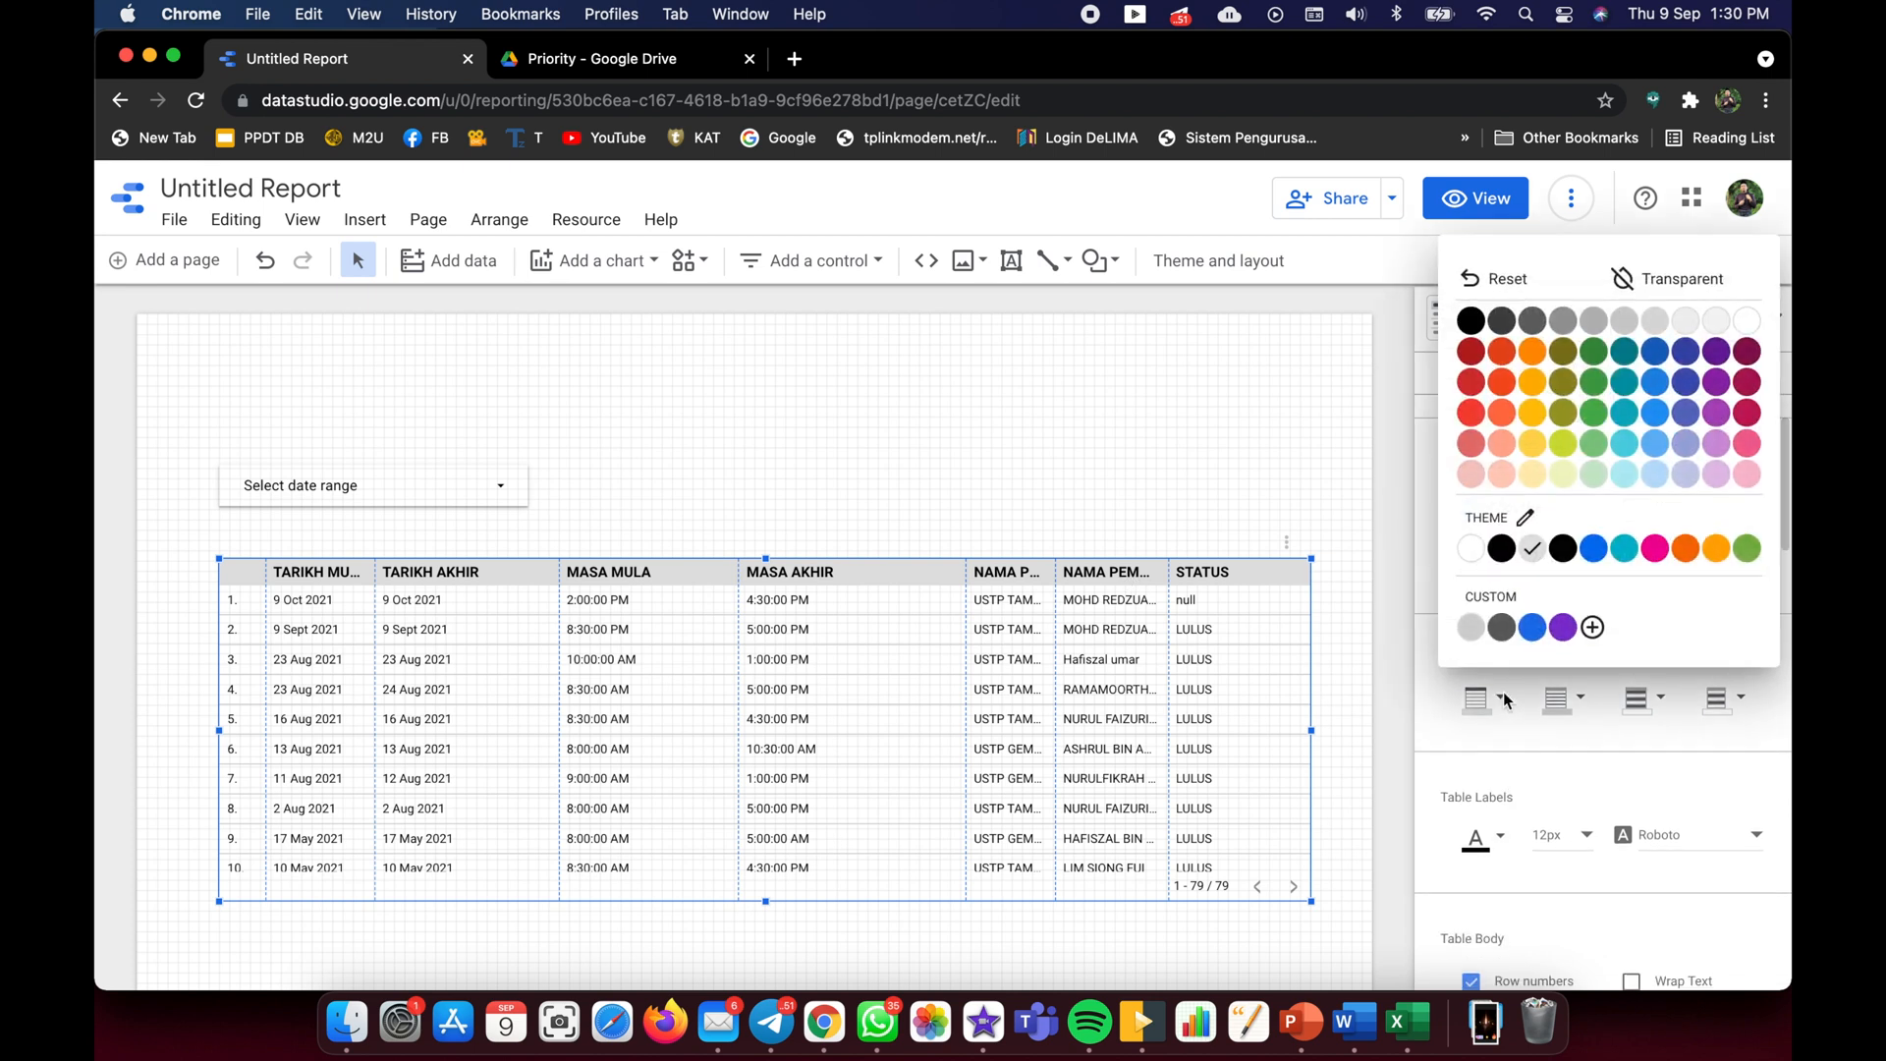
click(1287, 468)
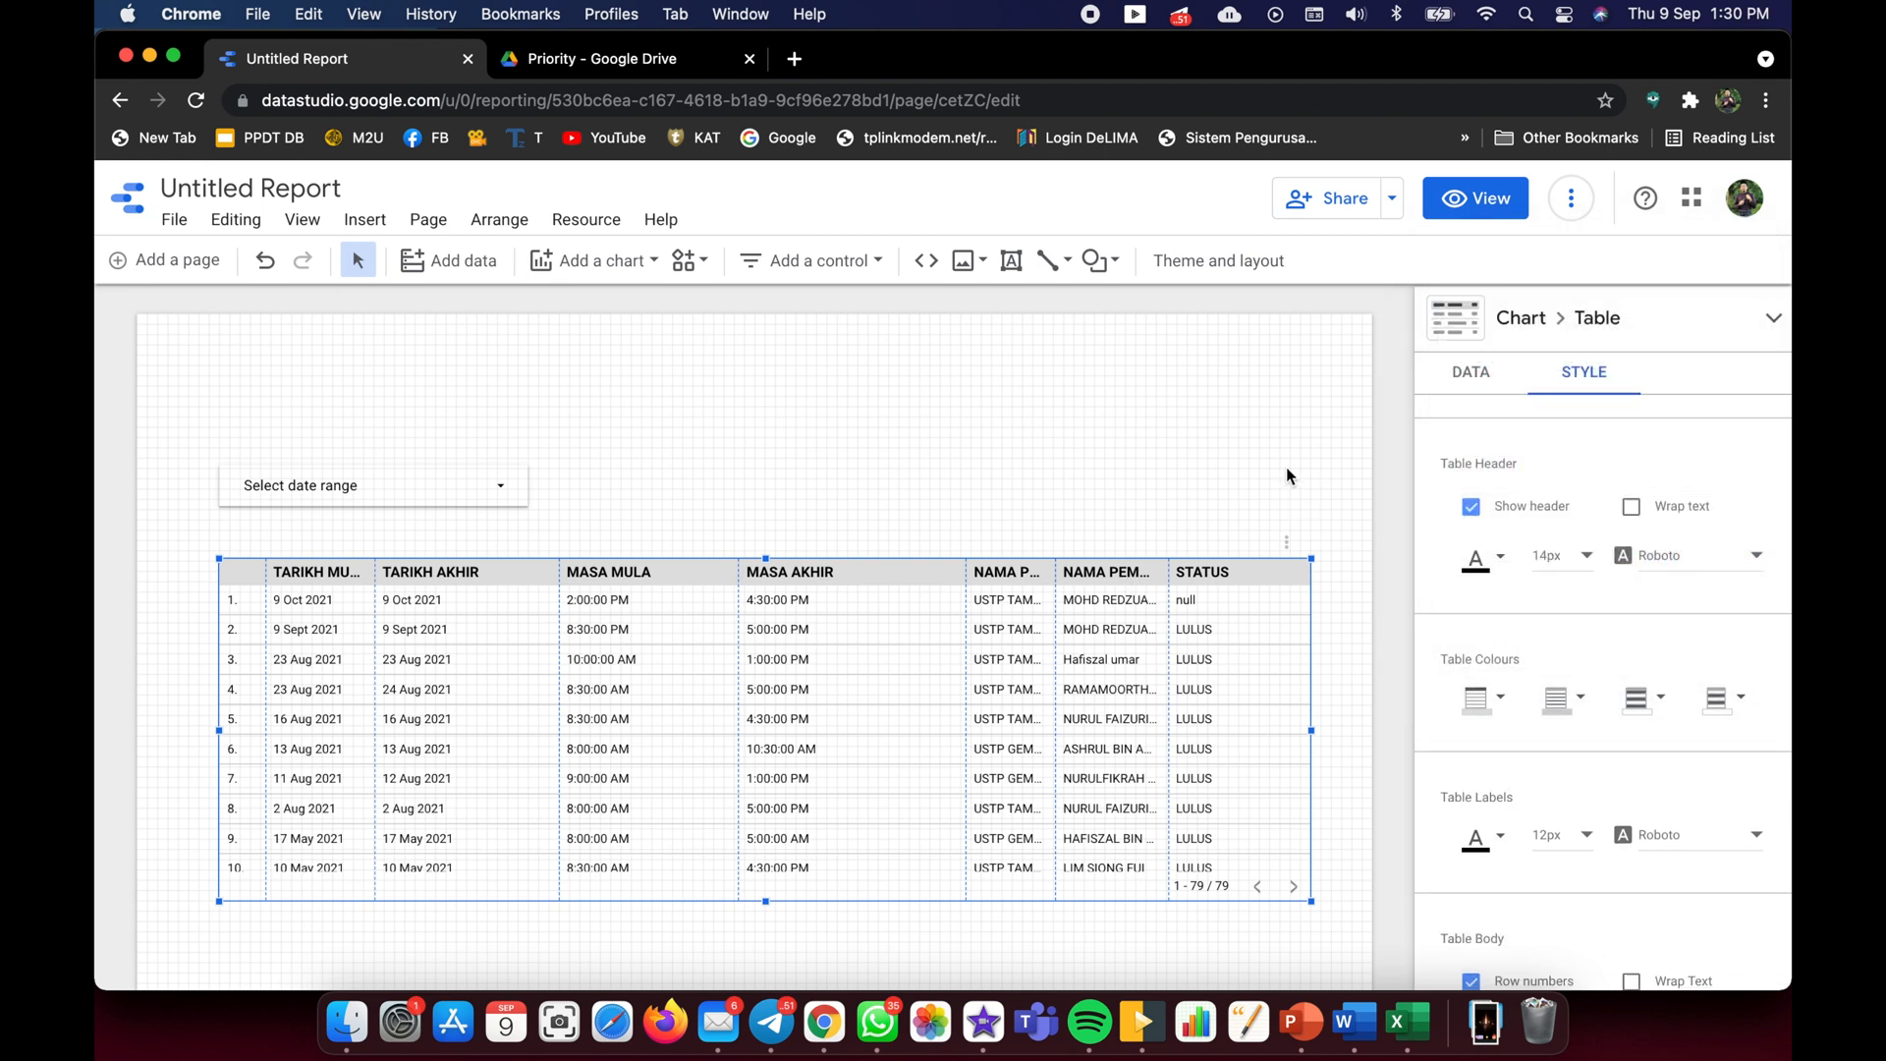
- Narrow the table's MASA AKHIR column to give the name columns more room
click(1466, 378)
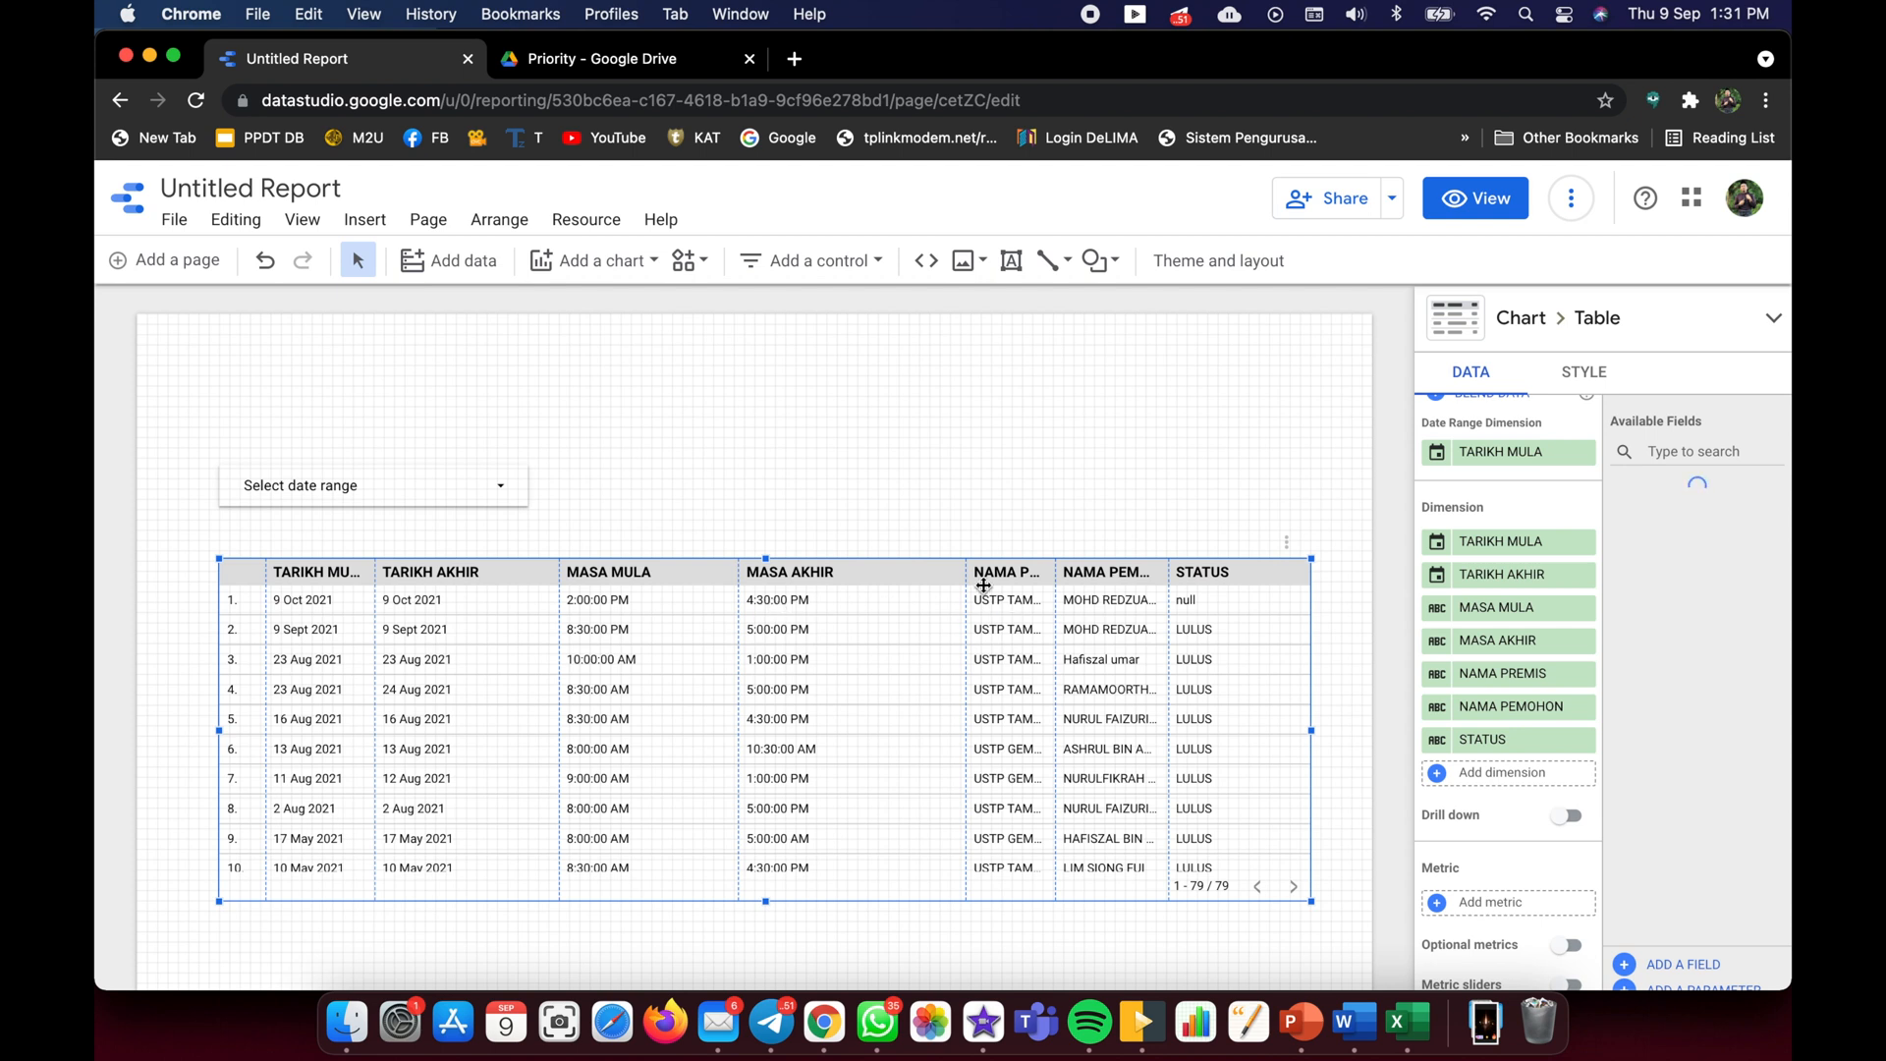
drag(969, 573, 874, 573)
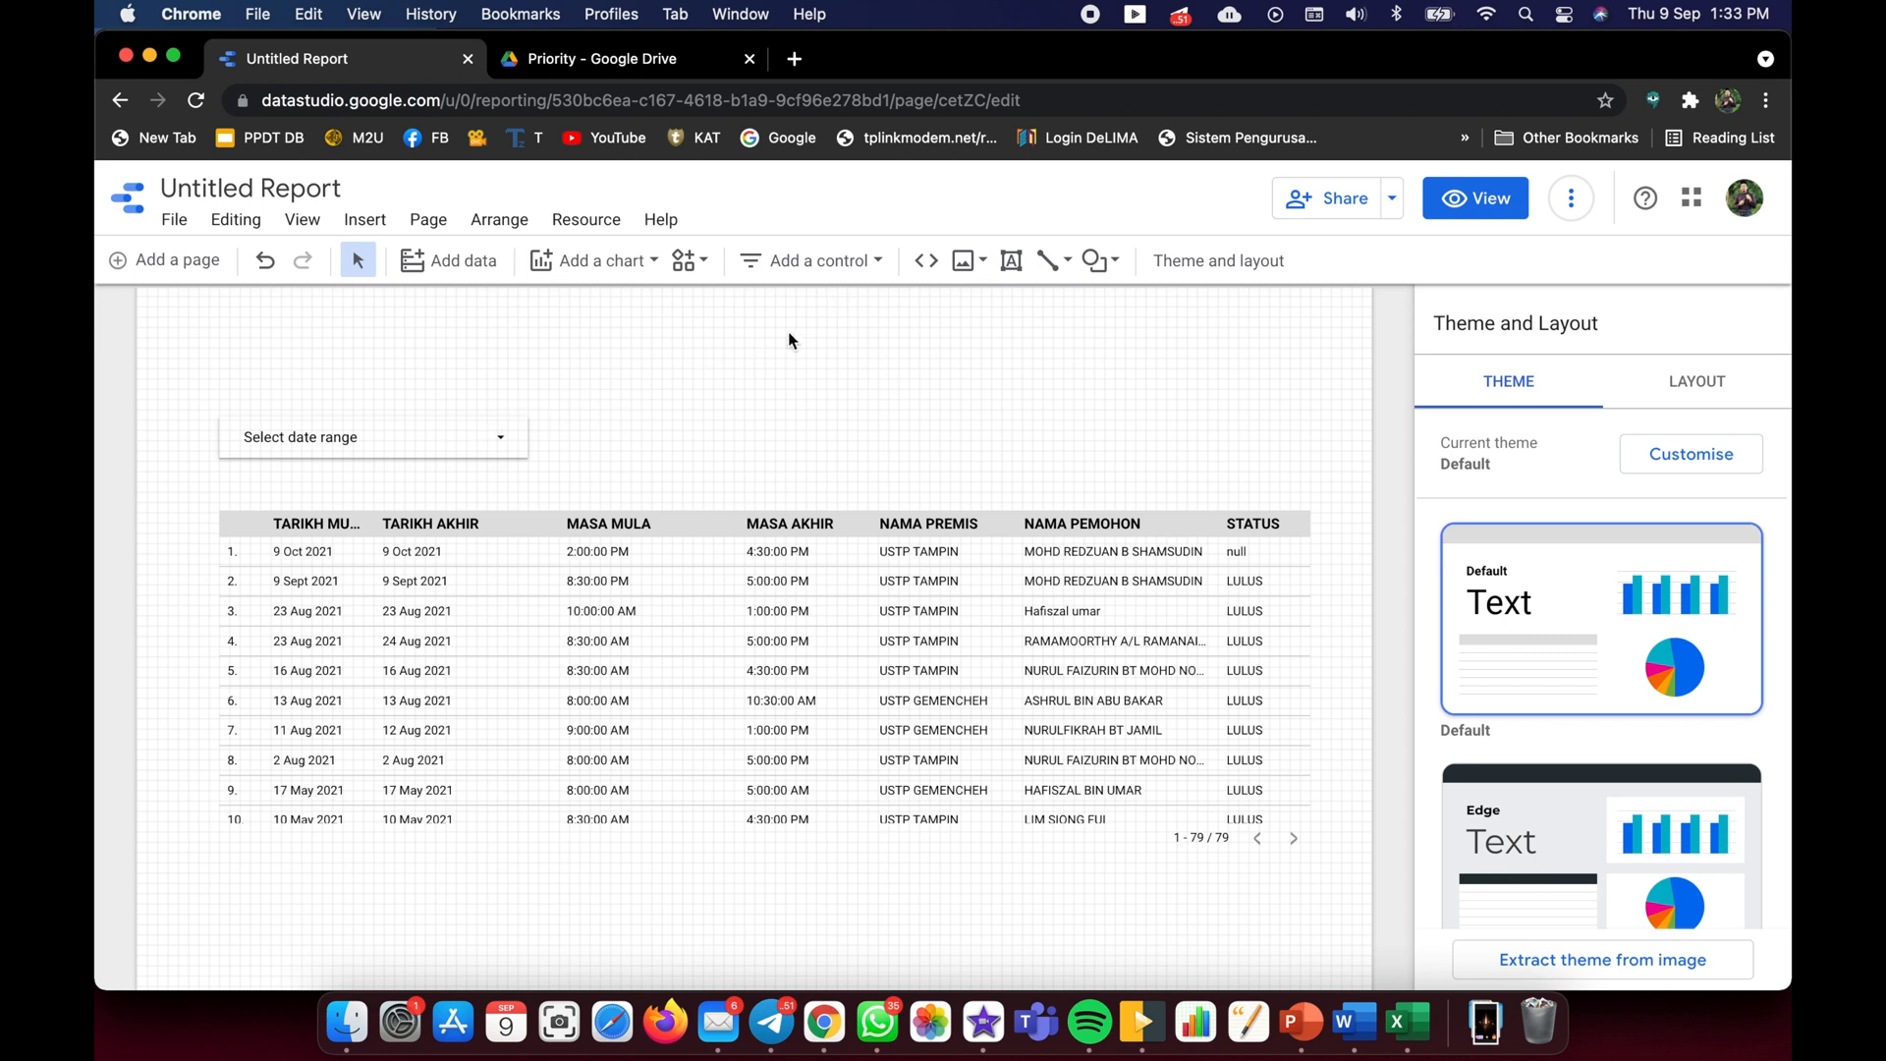
- Add an advanced filter control beside the date range control, above the table, with NAMA PREMIS as its control field
click(881, 263)
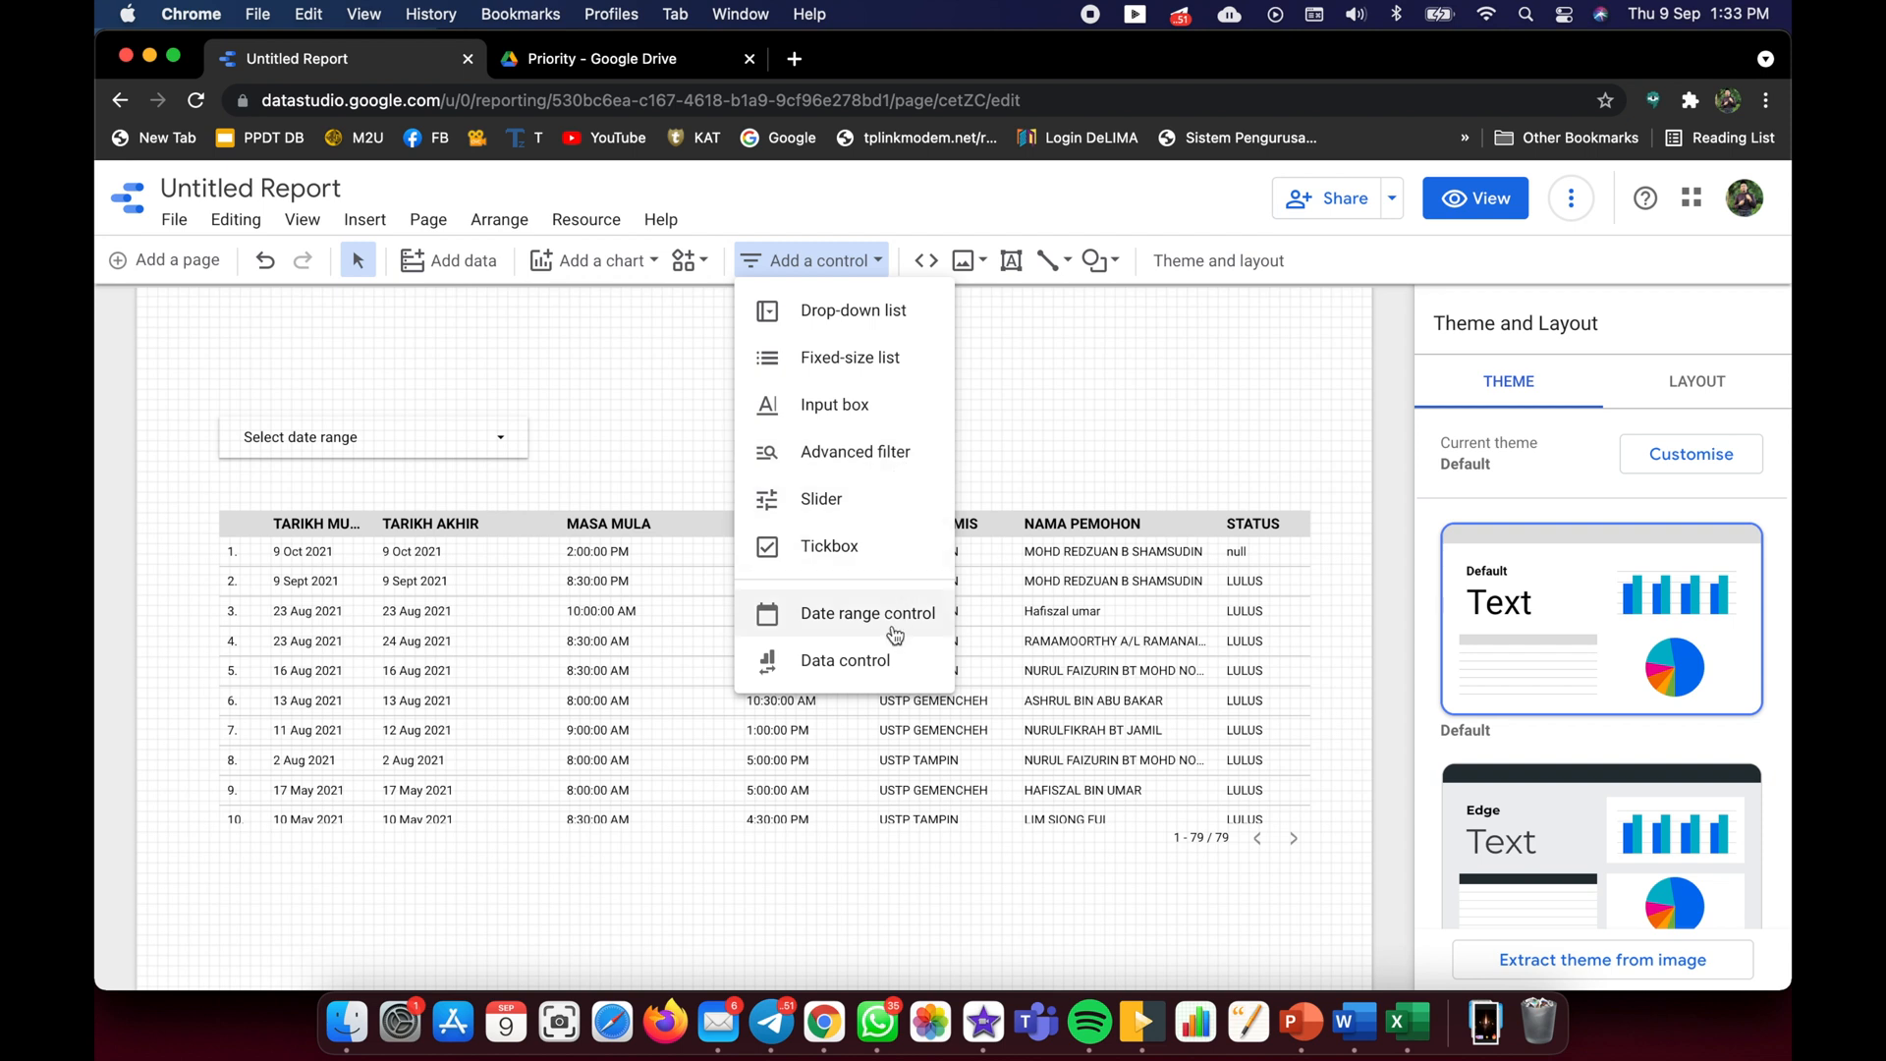
click(851, 451)
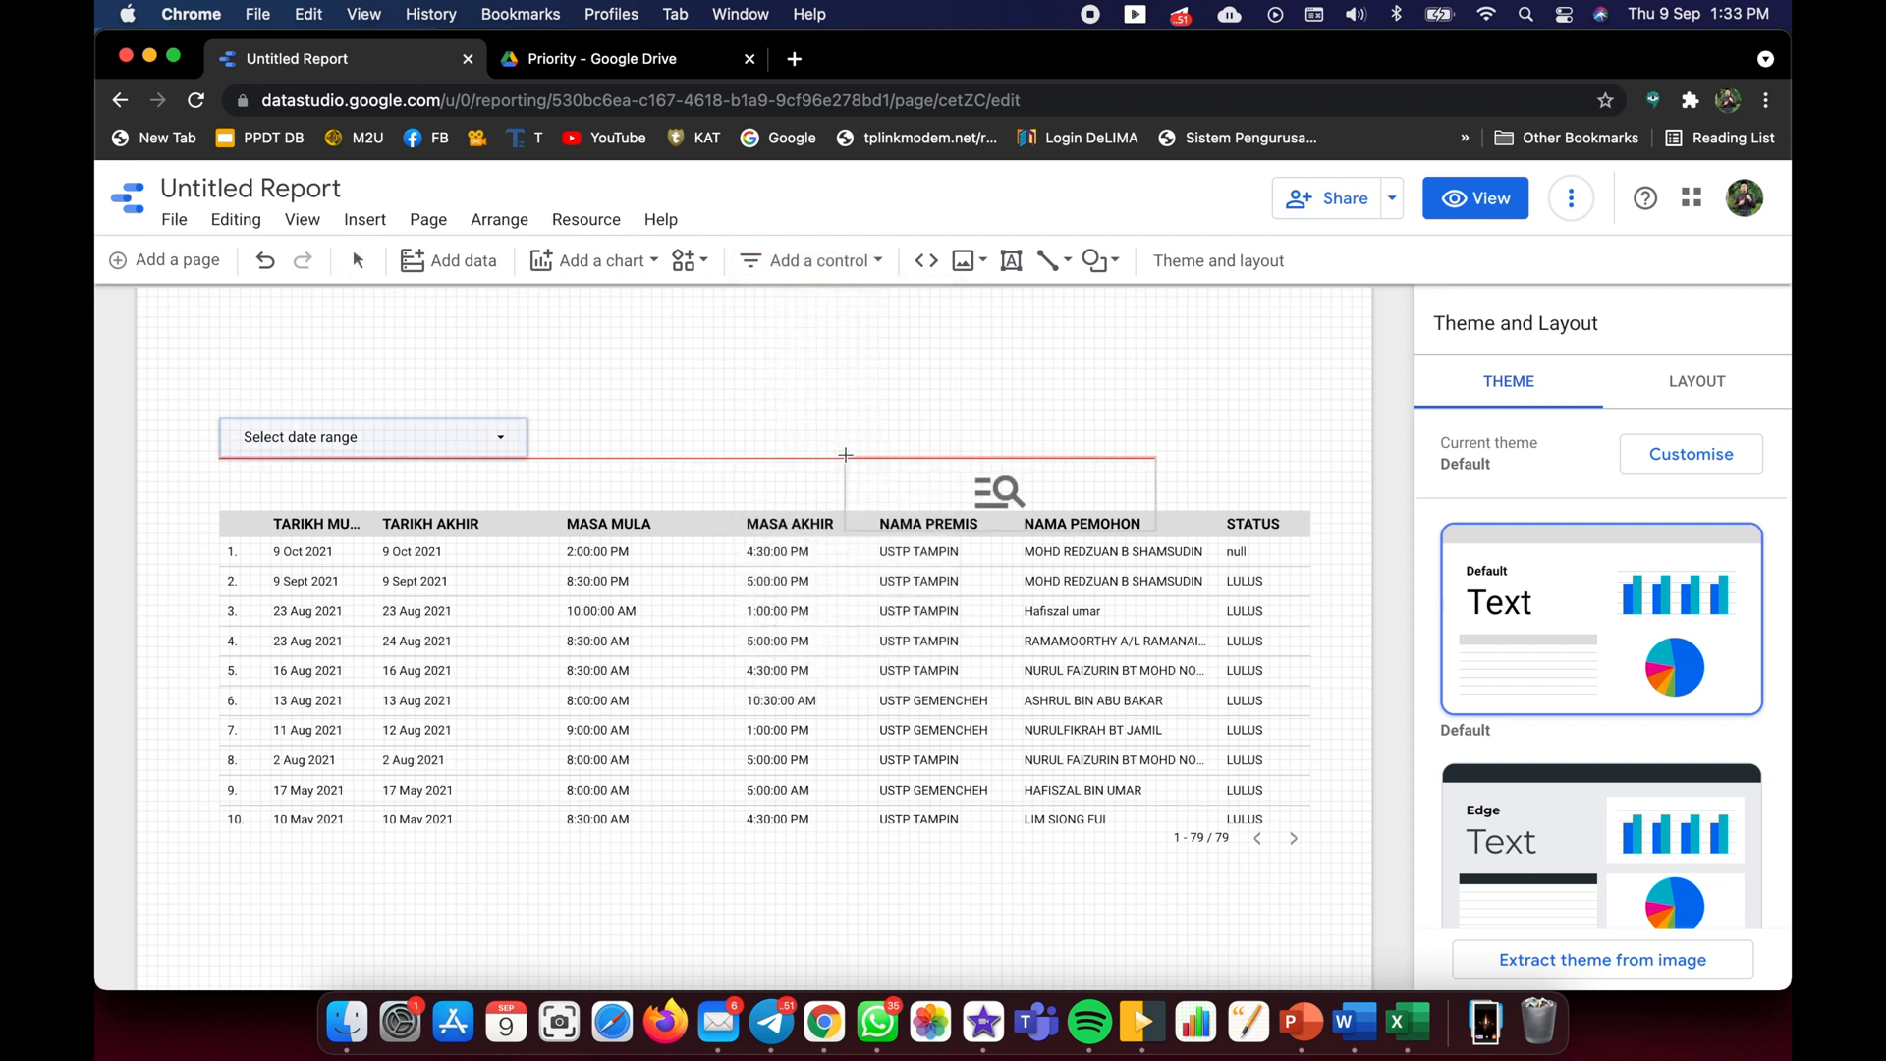
click(590, 403)
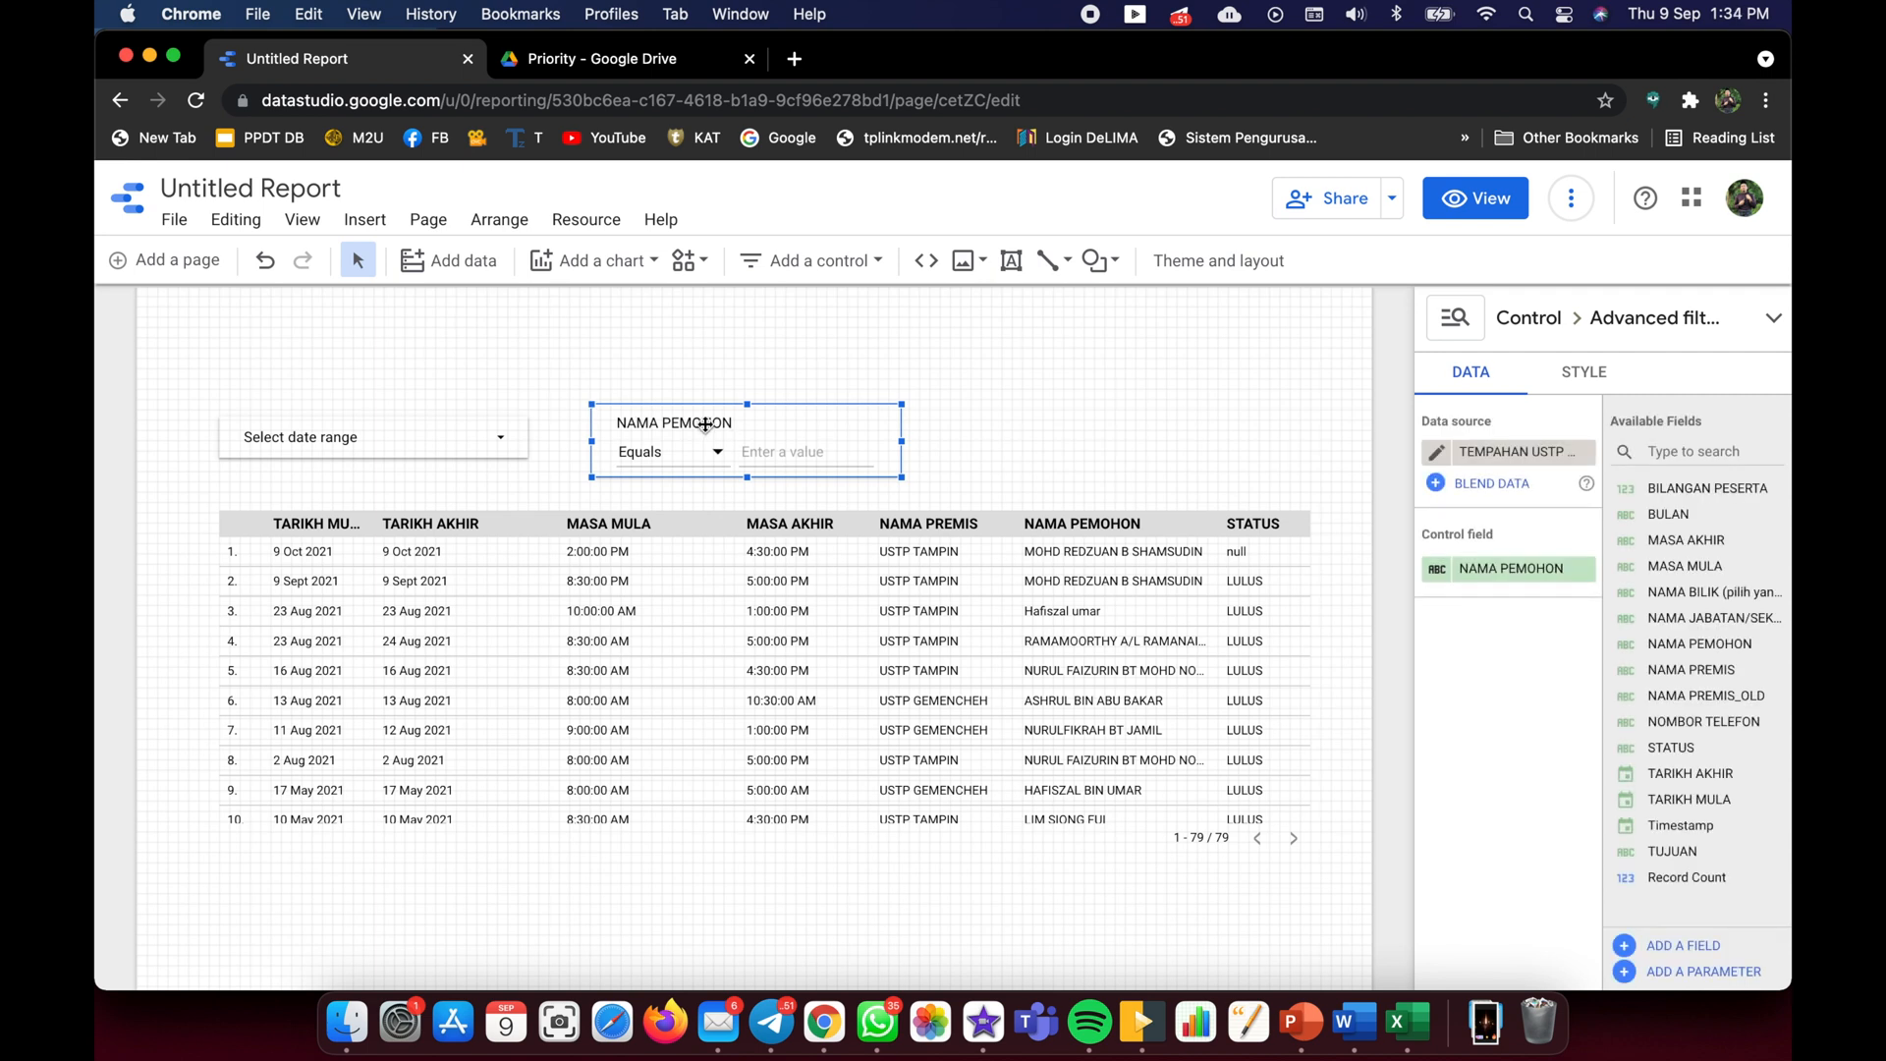
click(1483, 569)
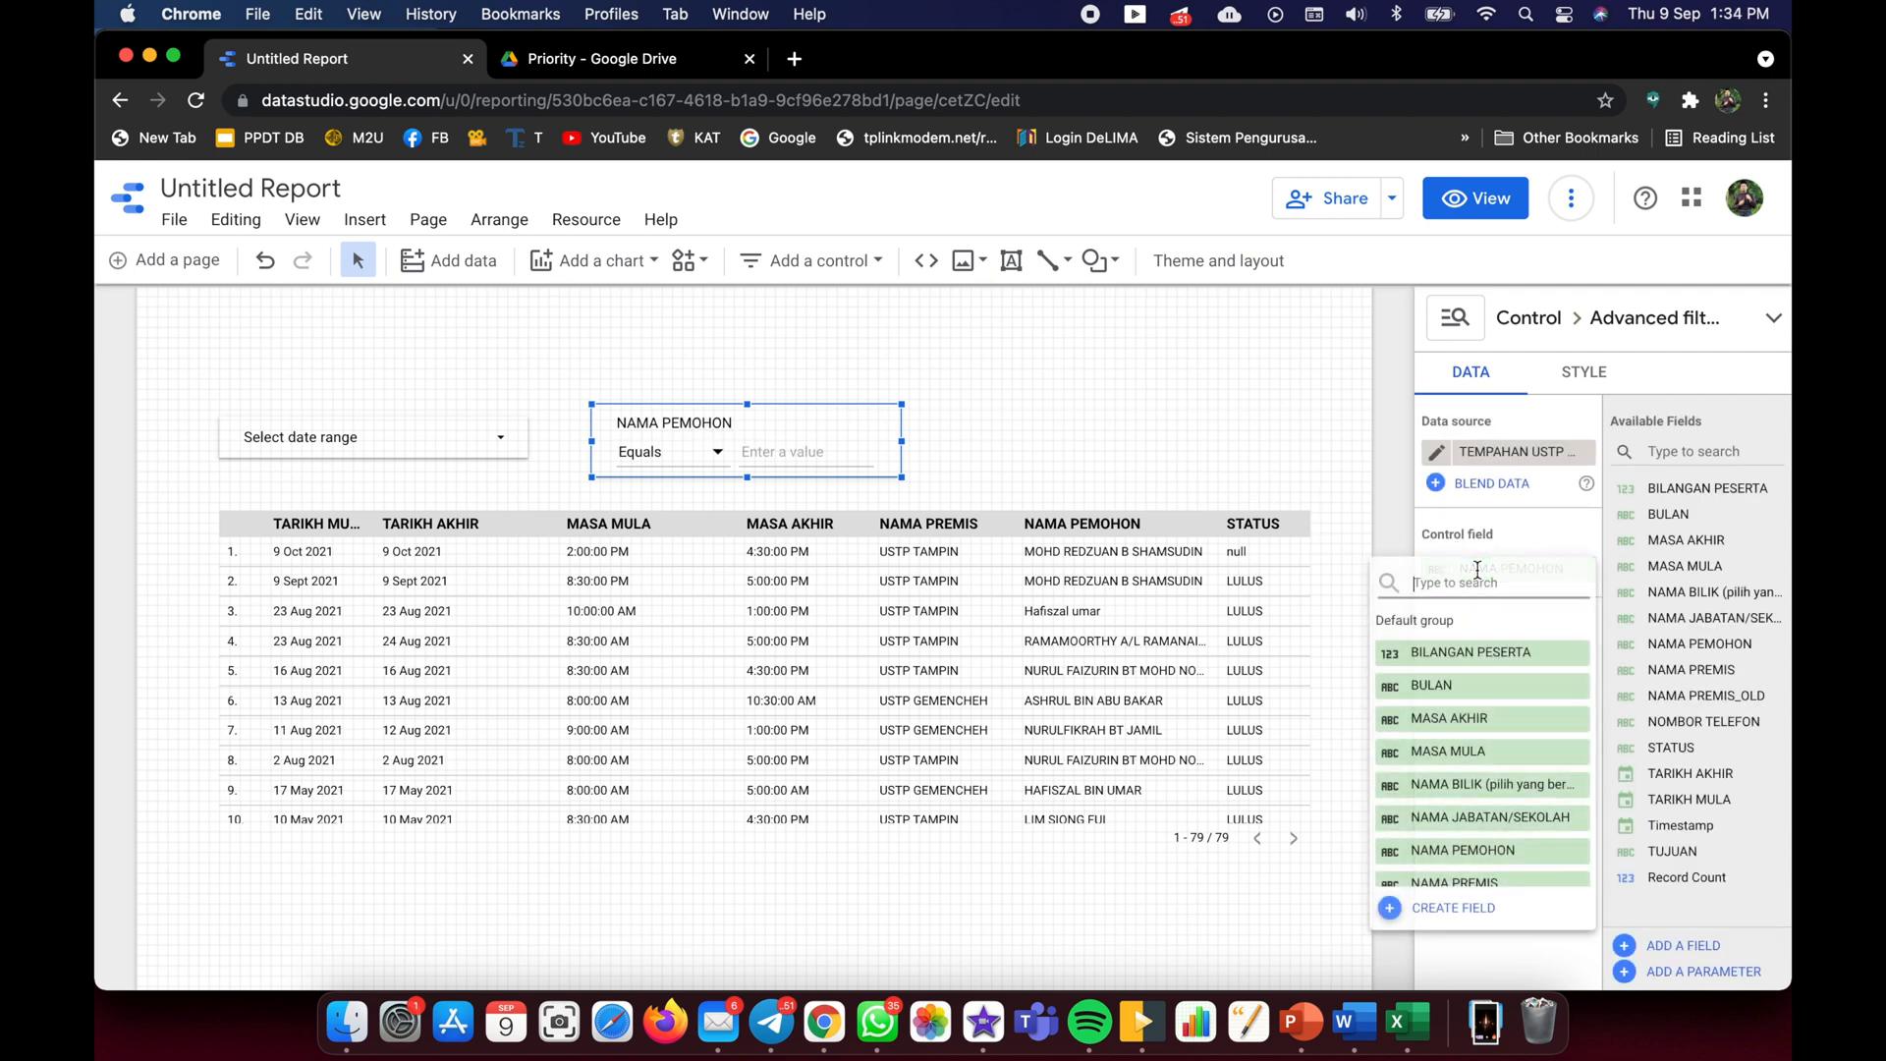
scroll(1483, 813, down, 2)
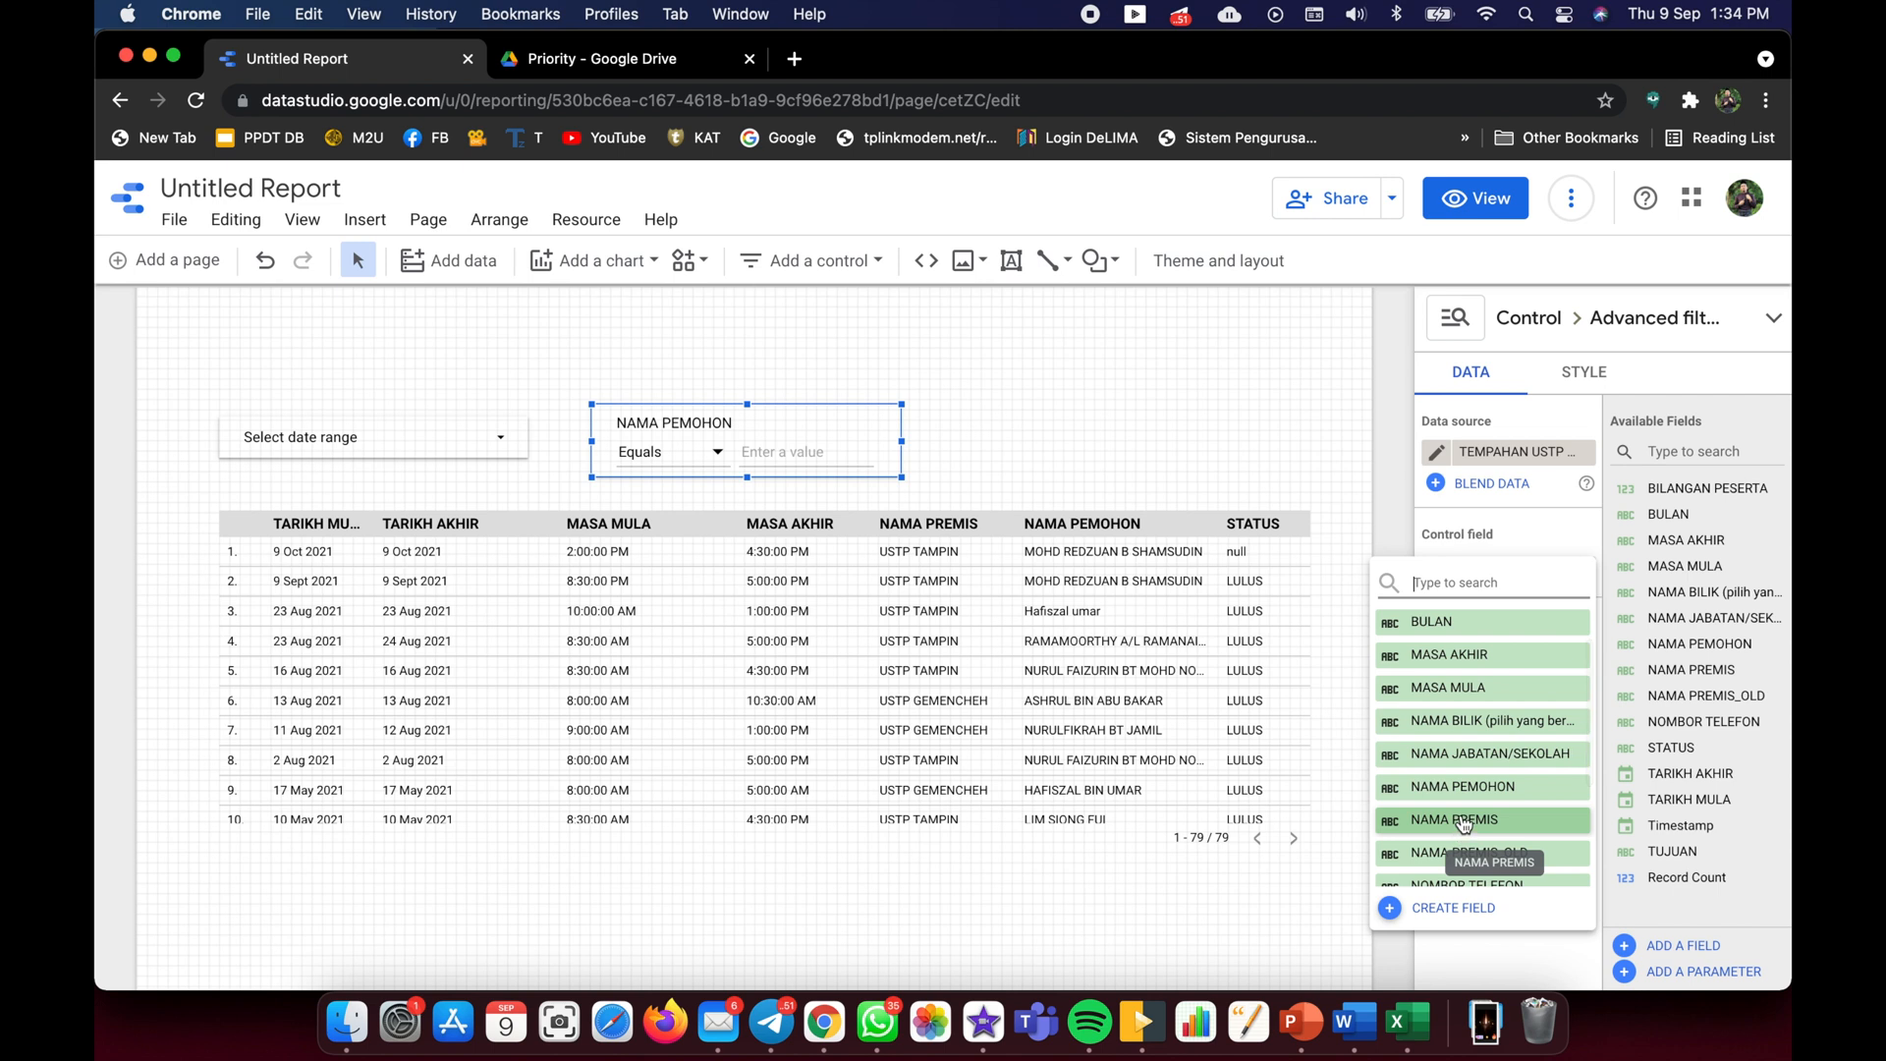
click(1464, 825)
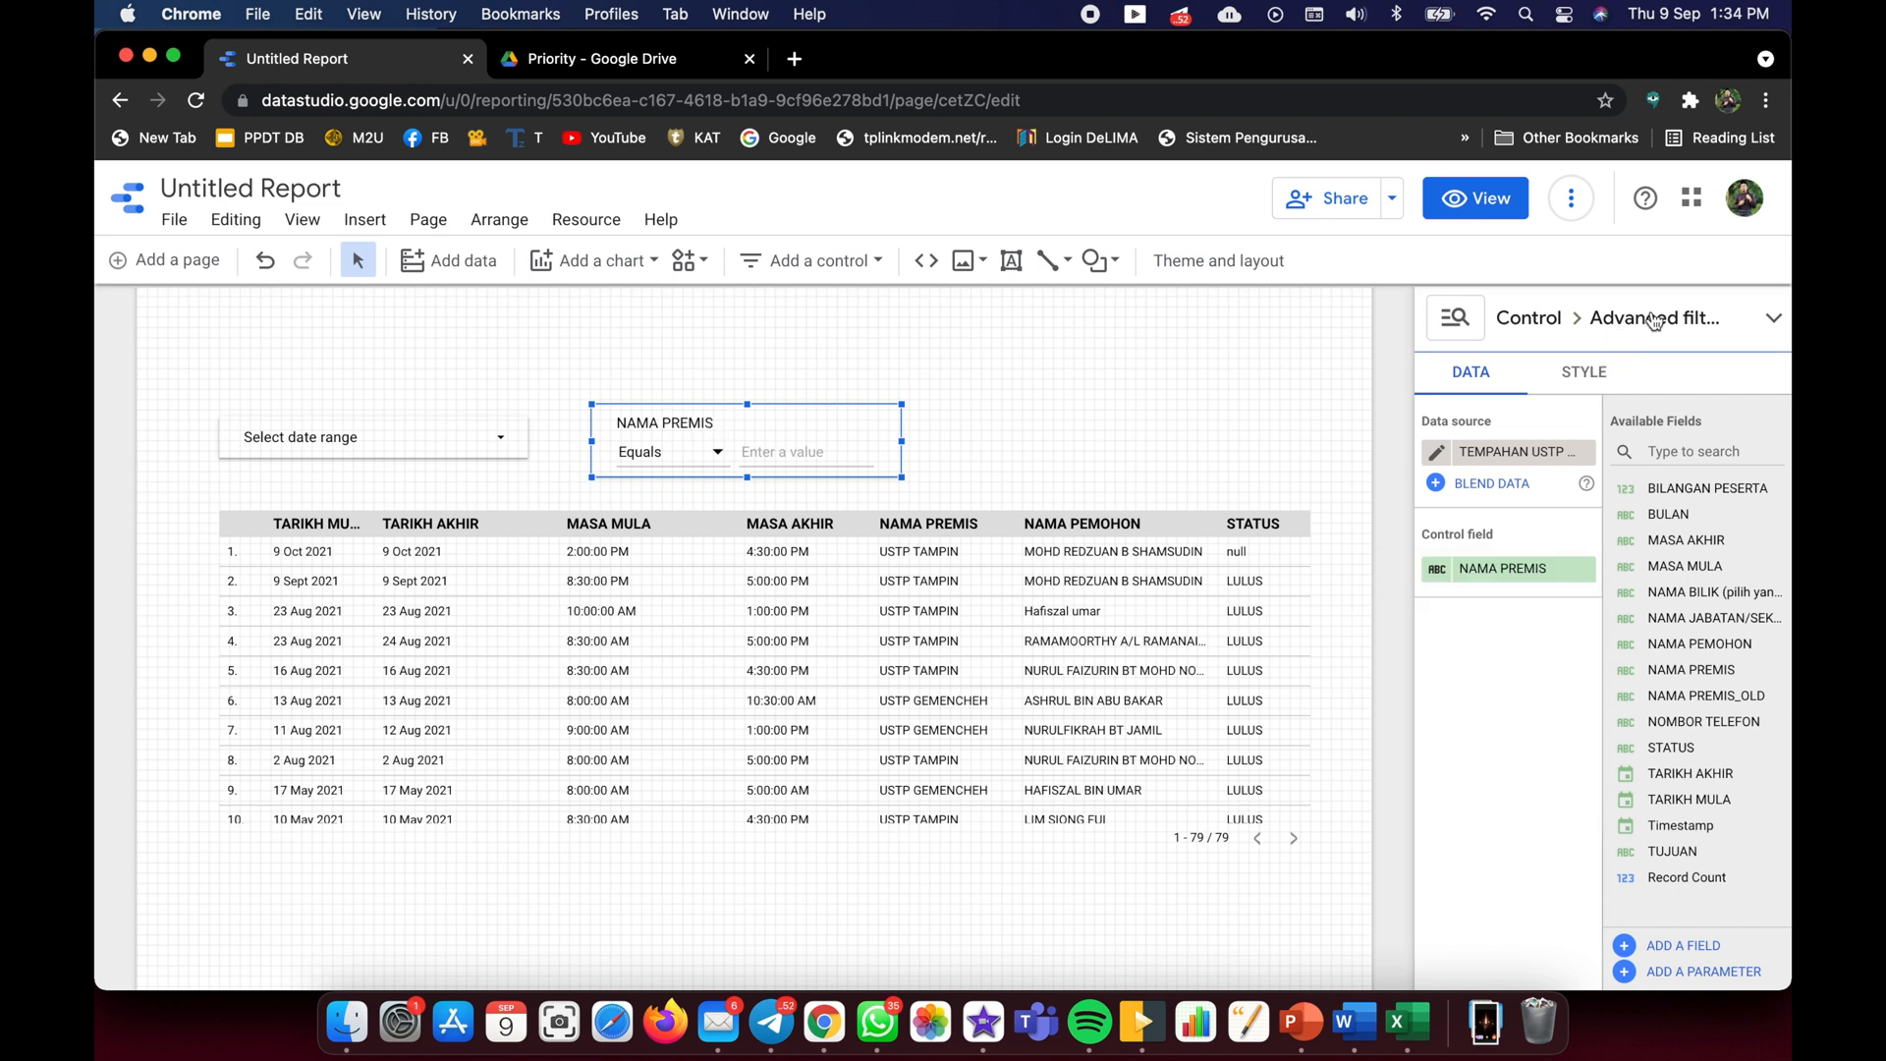
- Convert the NAMA PREMIS advanced filter control into a drop-down list
mouse_move(1685, 322)
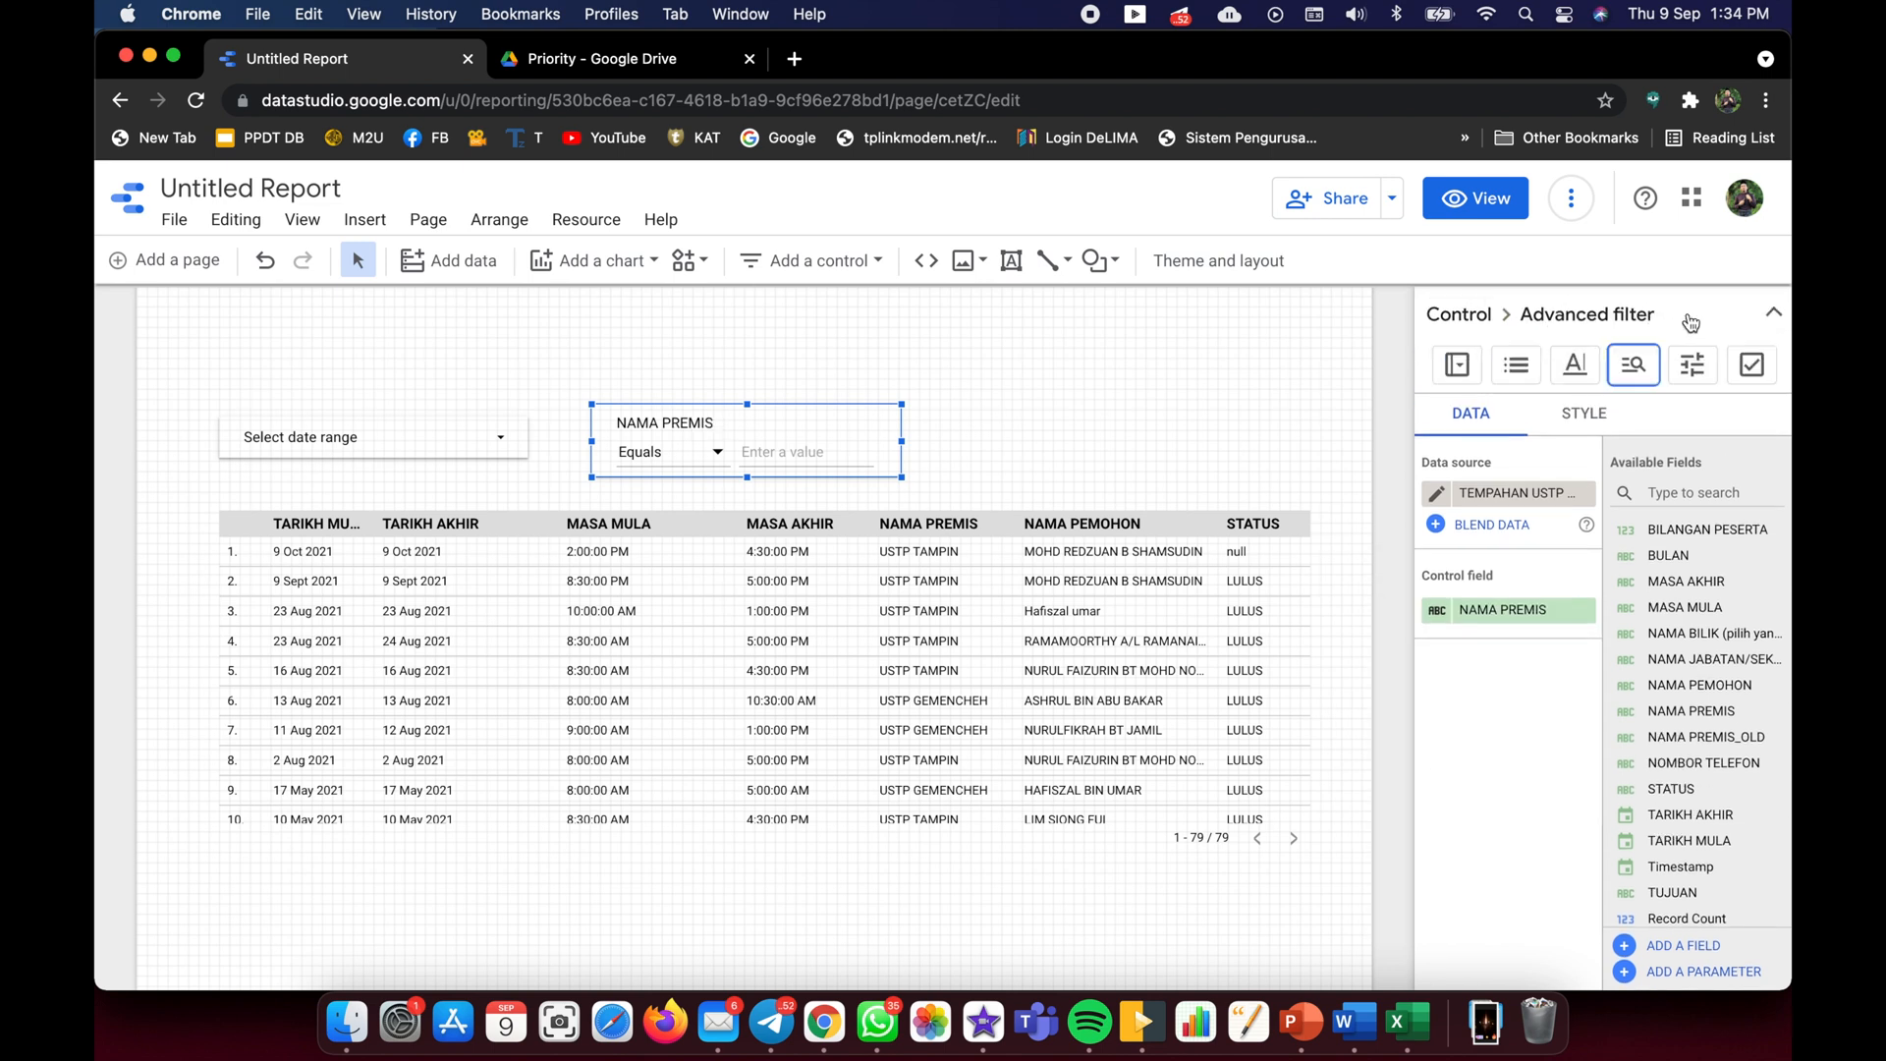
click(1456, 369)
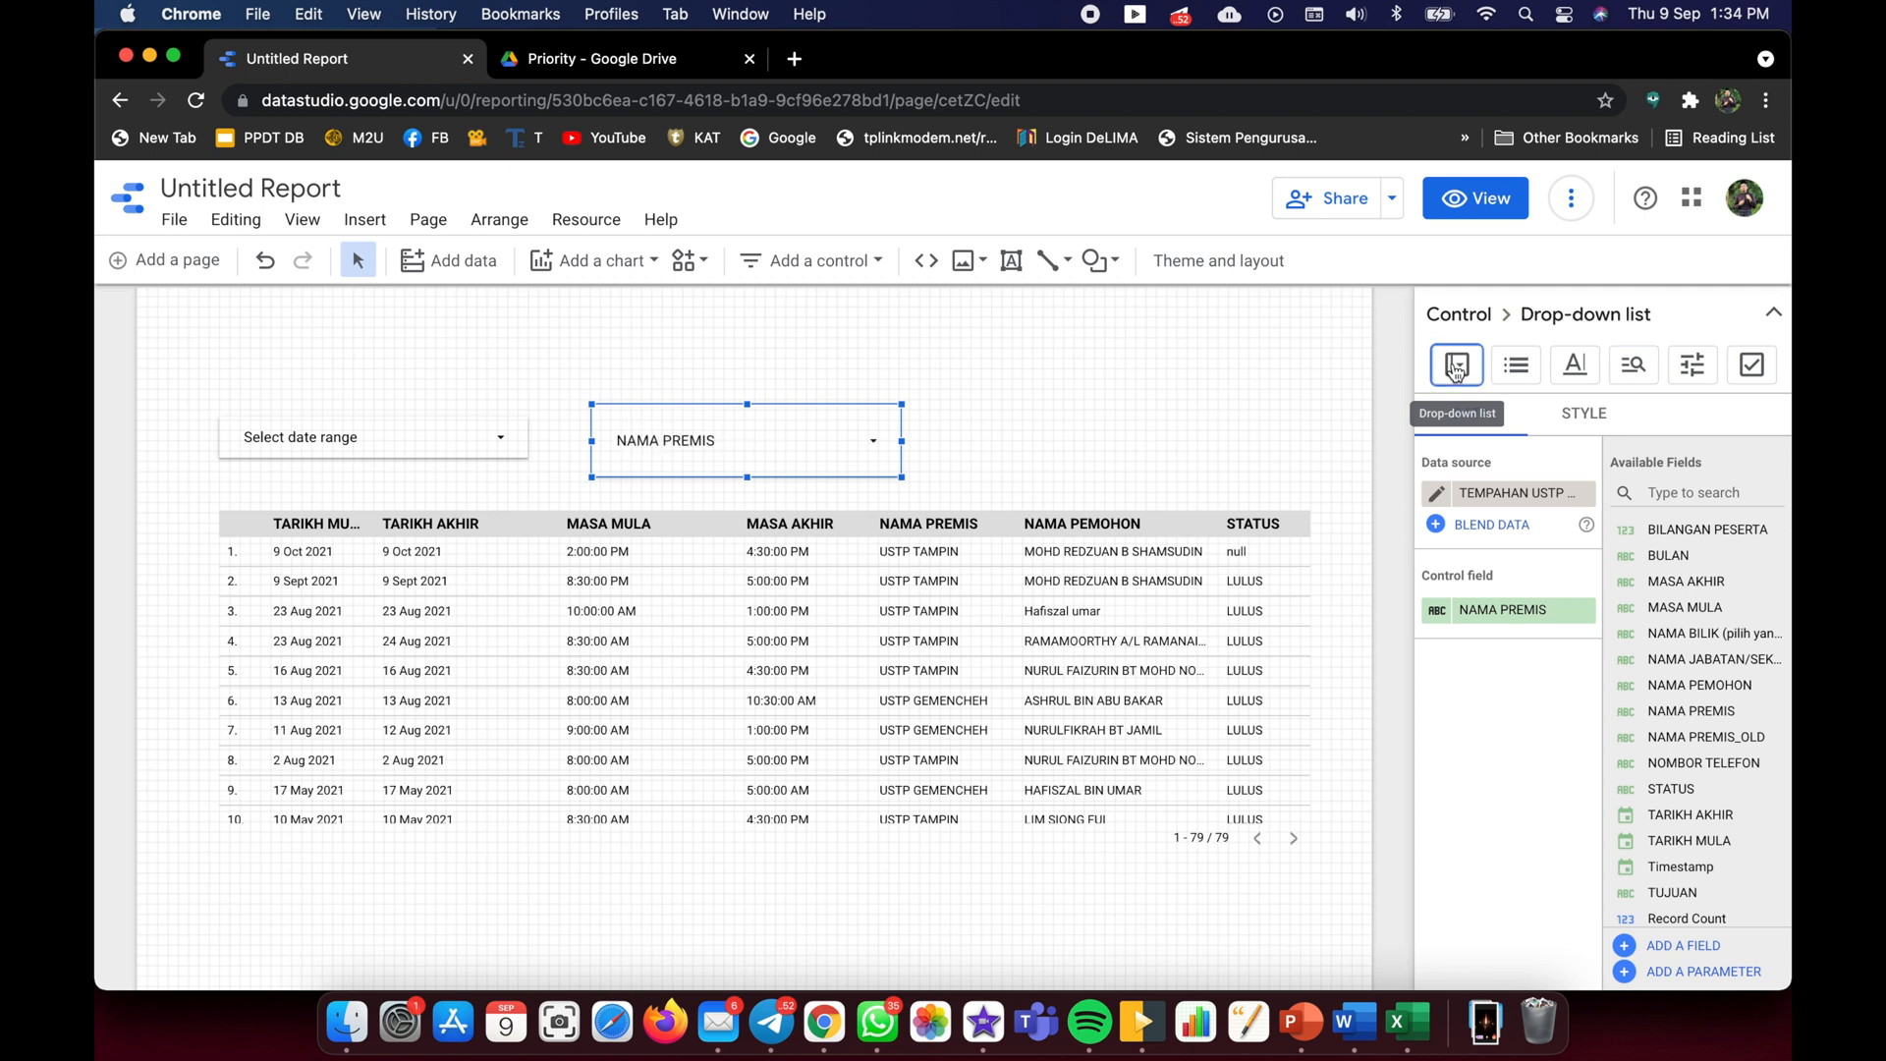
click(992, 453)
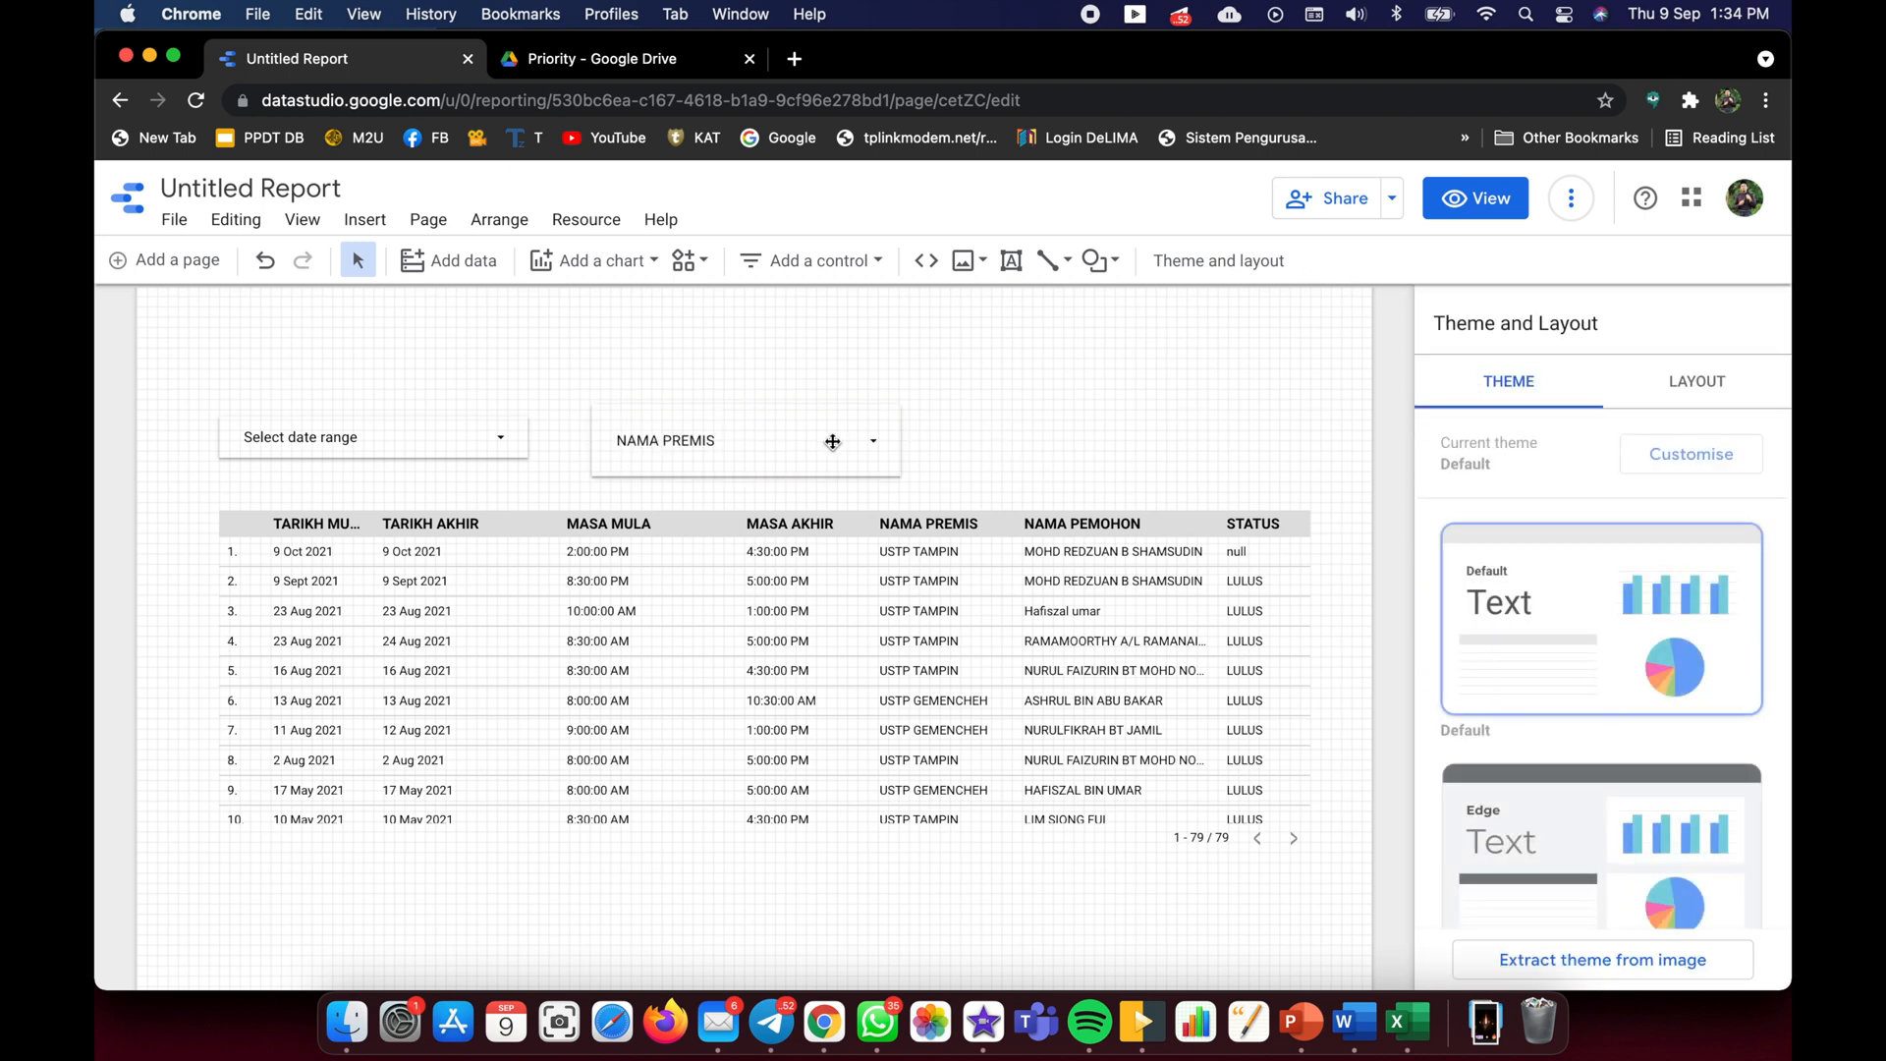
- Preview the report in view mode and filter the table to the date range 1 Jan 2021 to 31 Jan 2021
click(1464, 200)
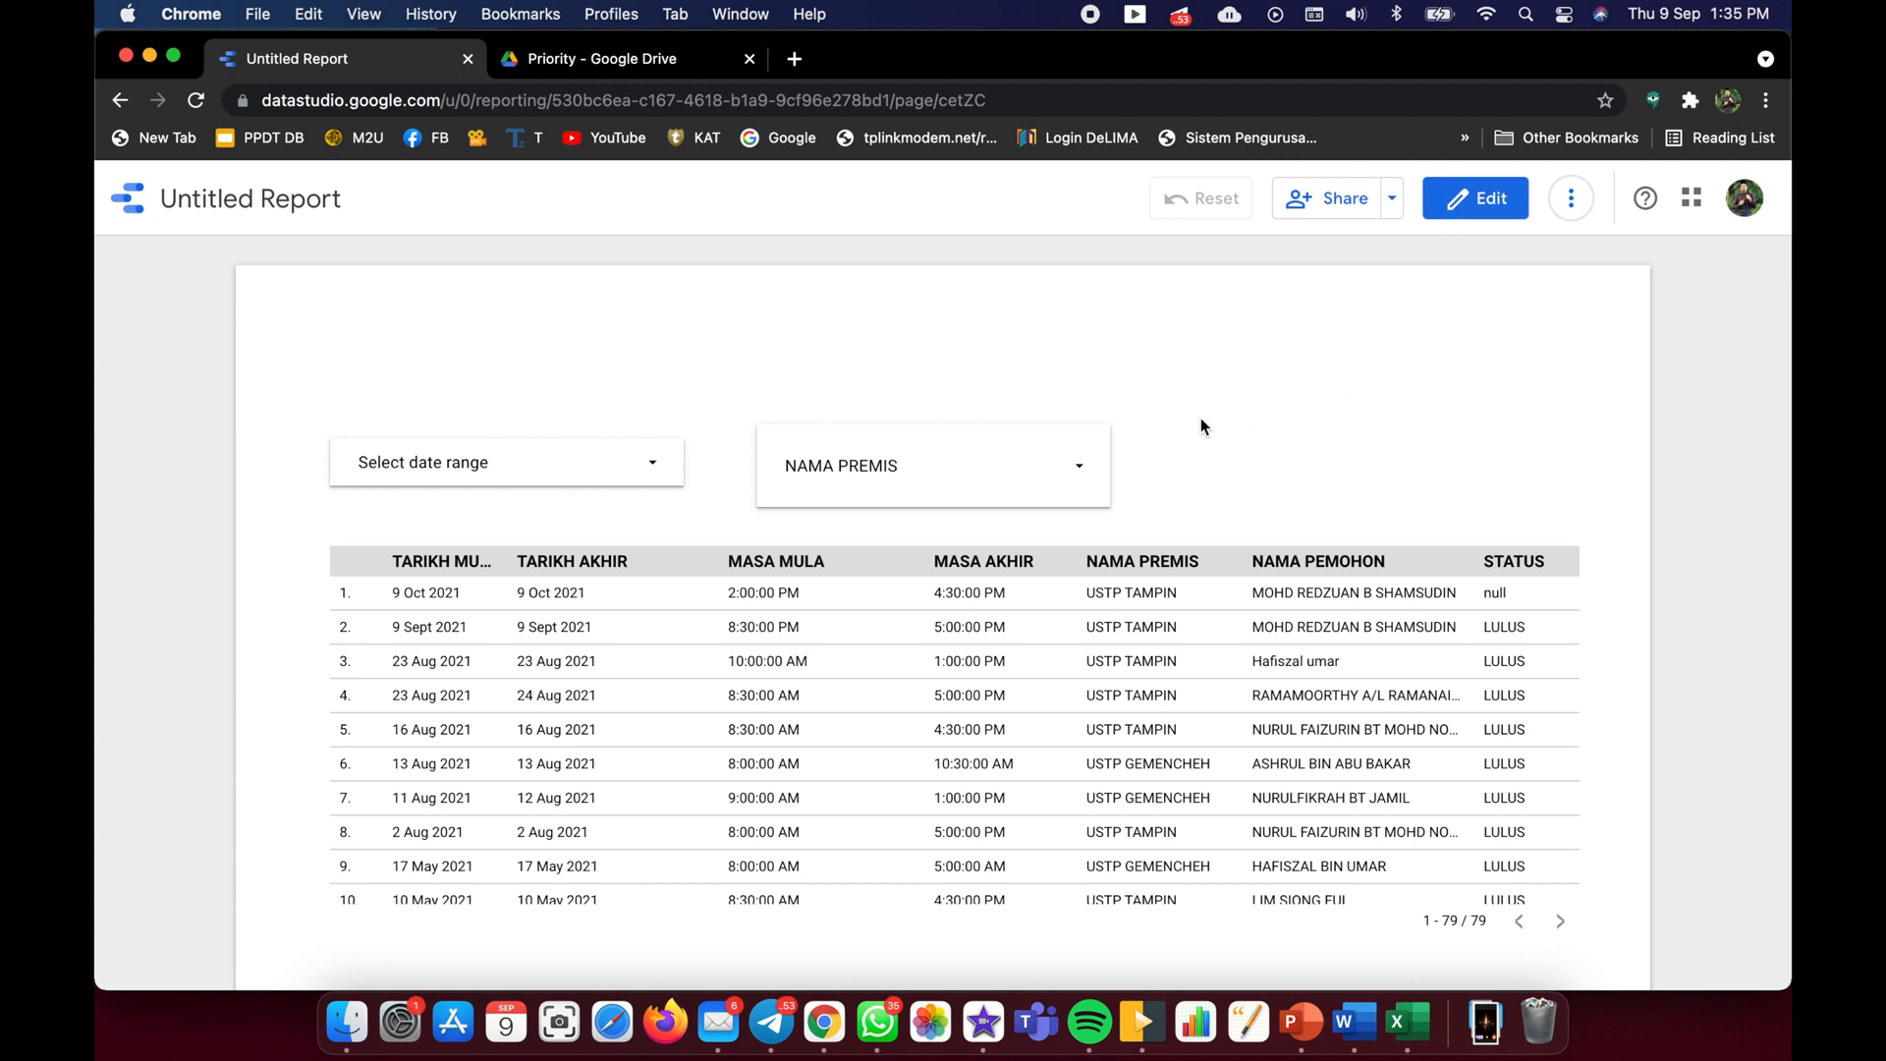
click(568, 470)
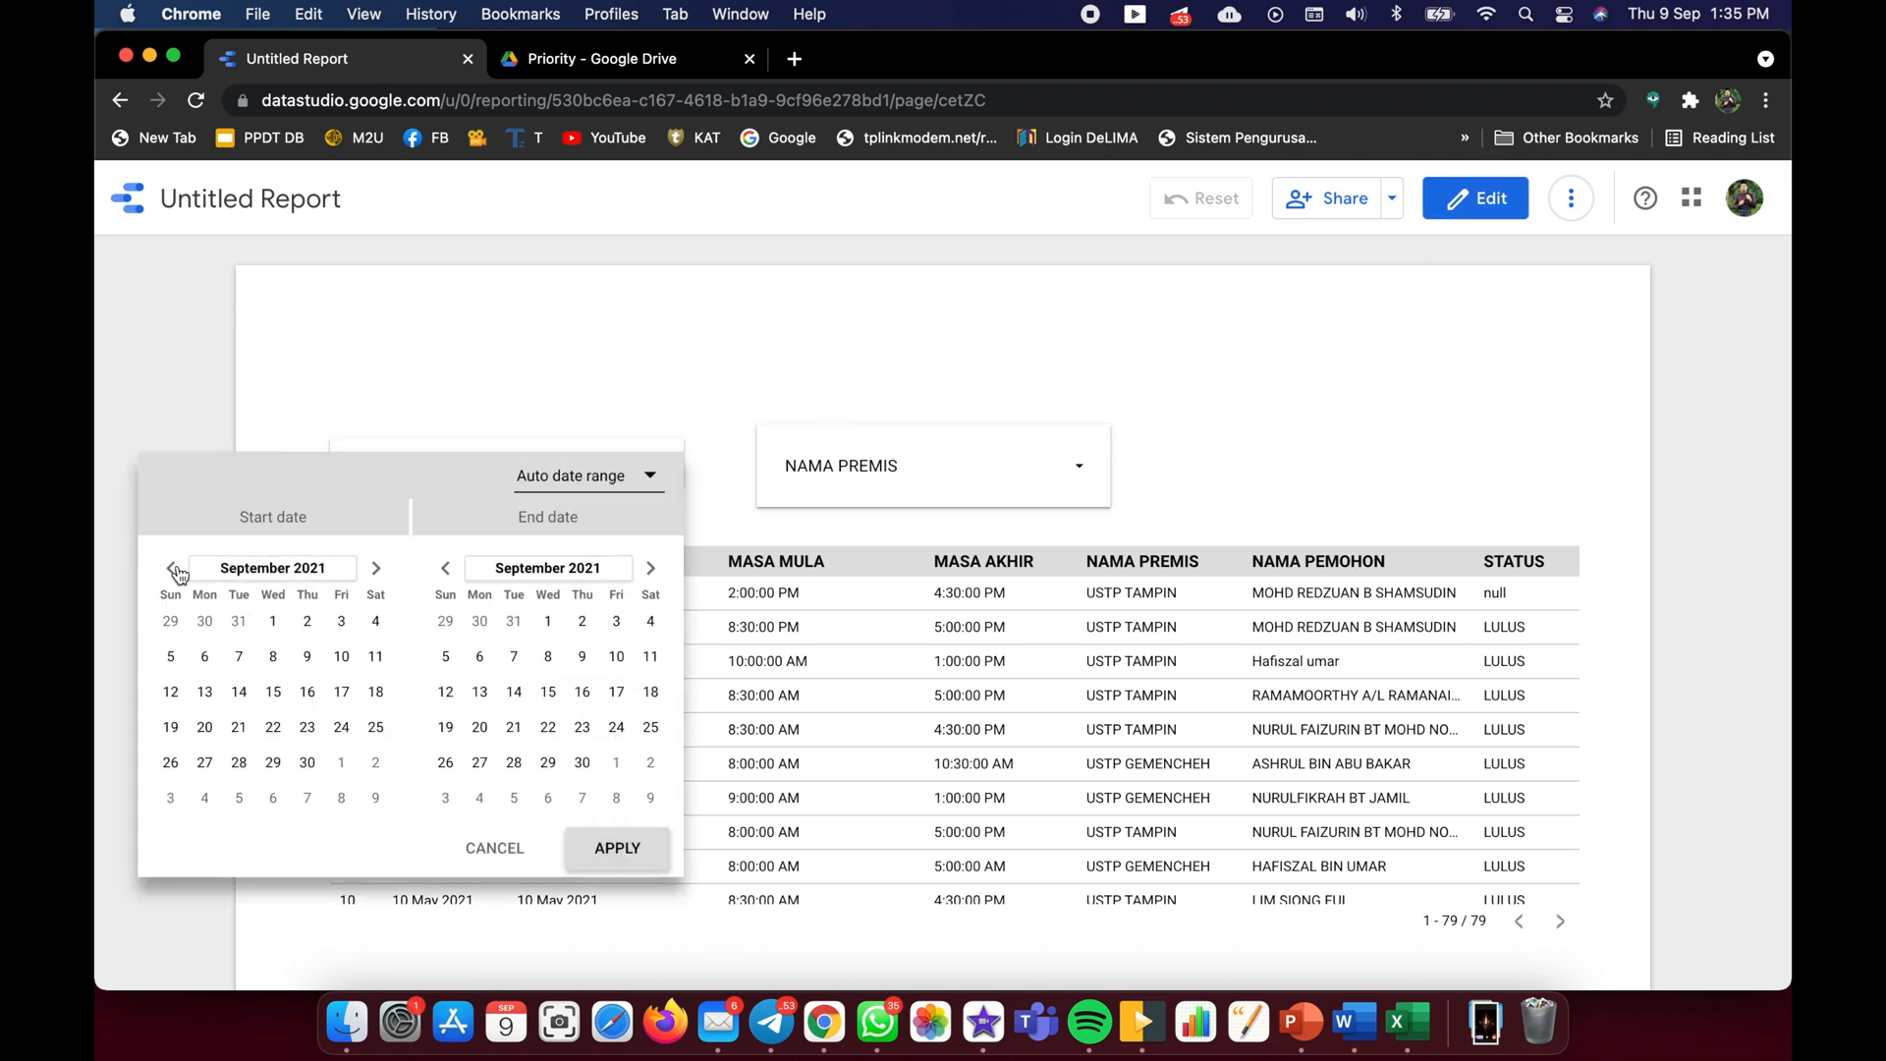
click(175, 569)
click(174, 570)
click(175, 569)
click(175, 570)
click(175, 570)
click(175, 569)
click(175, 570)
click(174, 570)
click(341, 620)
click(445, 568)
click(445, 568)
click(445, 568)
click(445, 568)
click(445, 567)
click(445, 568)
click(445, 567)
click(445, 568)
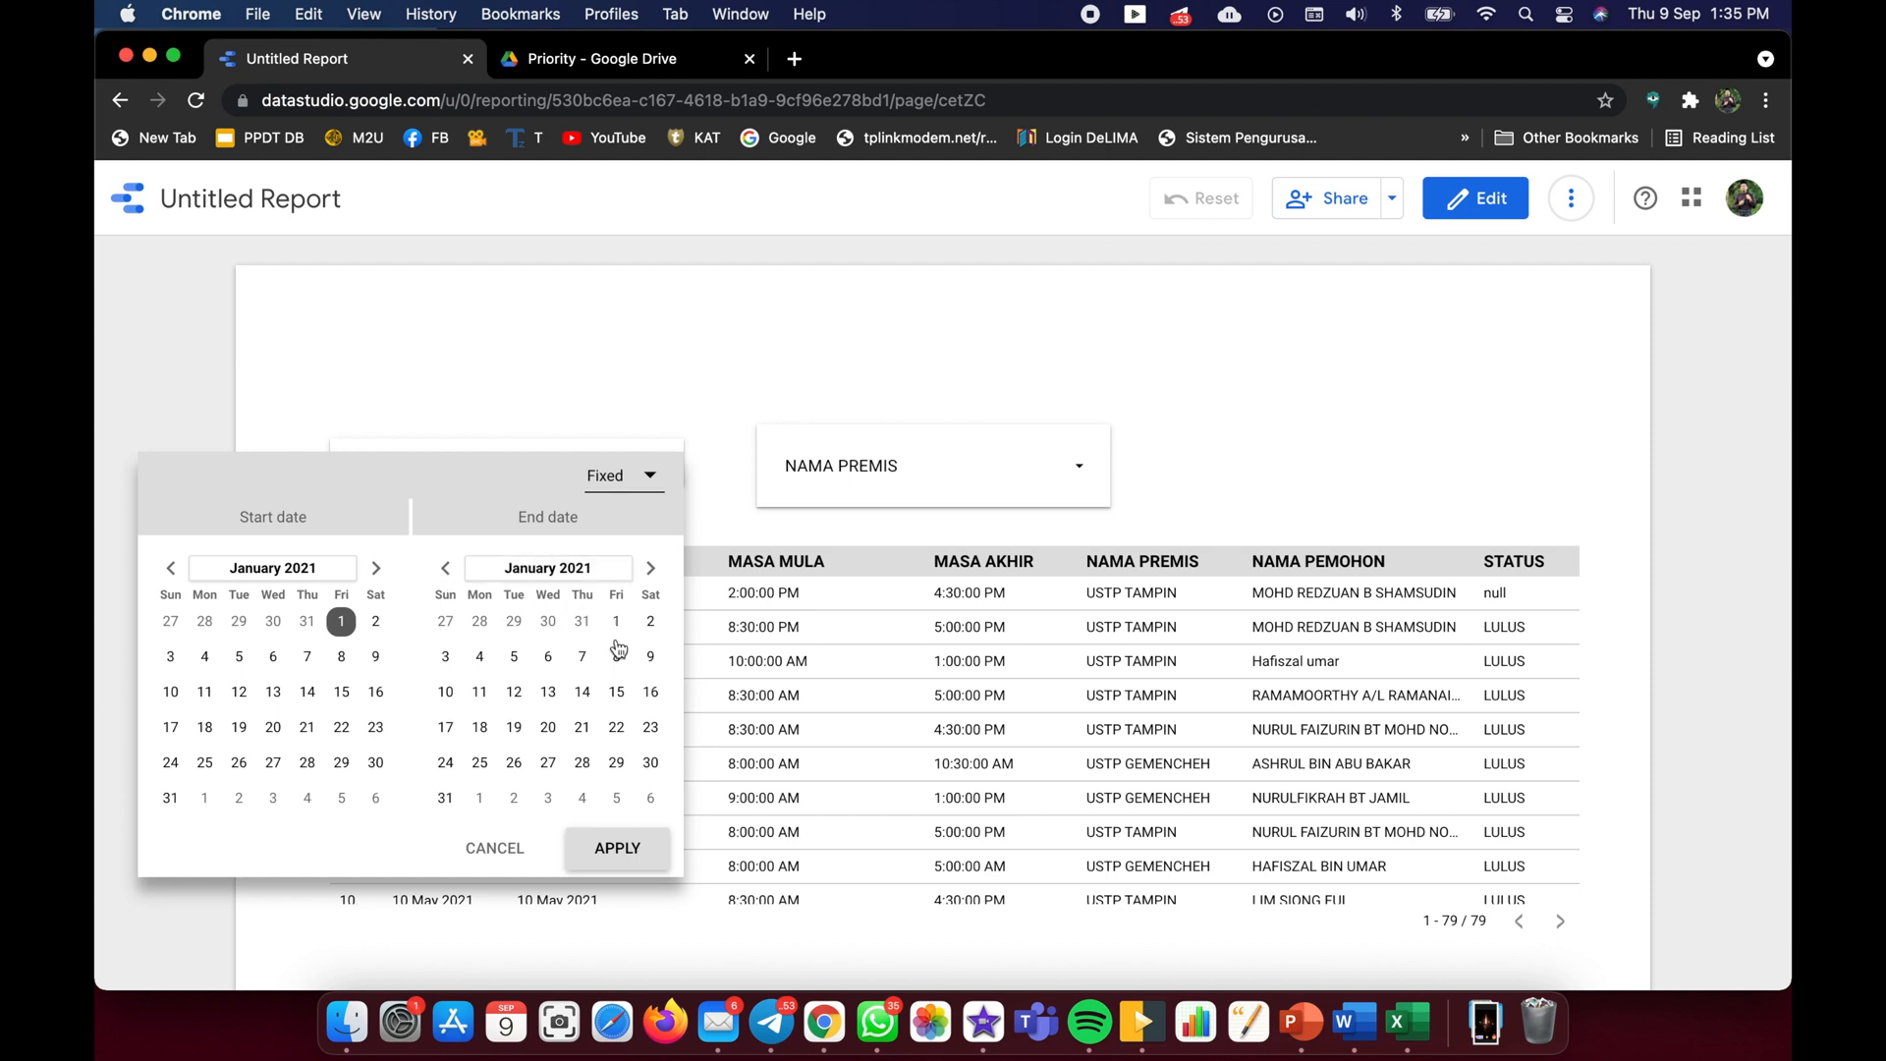
click(448, 801)
click(619, 851)
- Check which premises the NAMA PREMIS drop-down offers for the filtered dates, and return to editing the report
click(1007, 464)
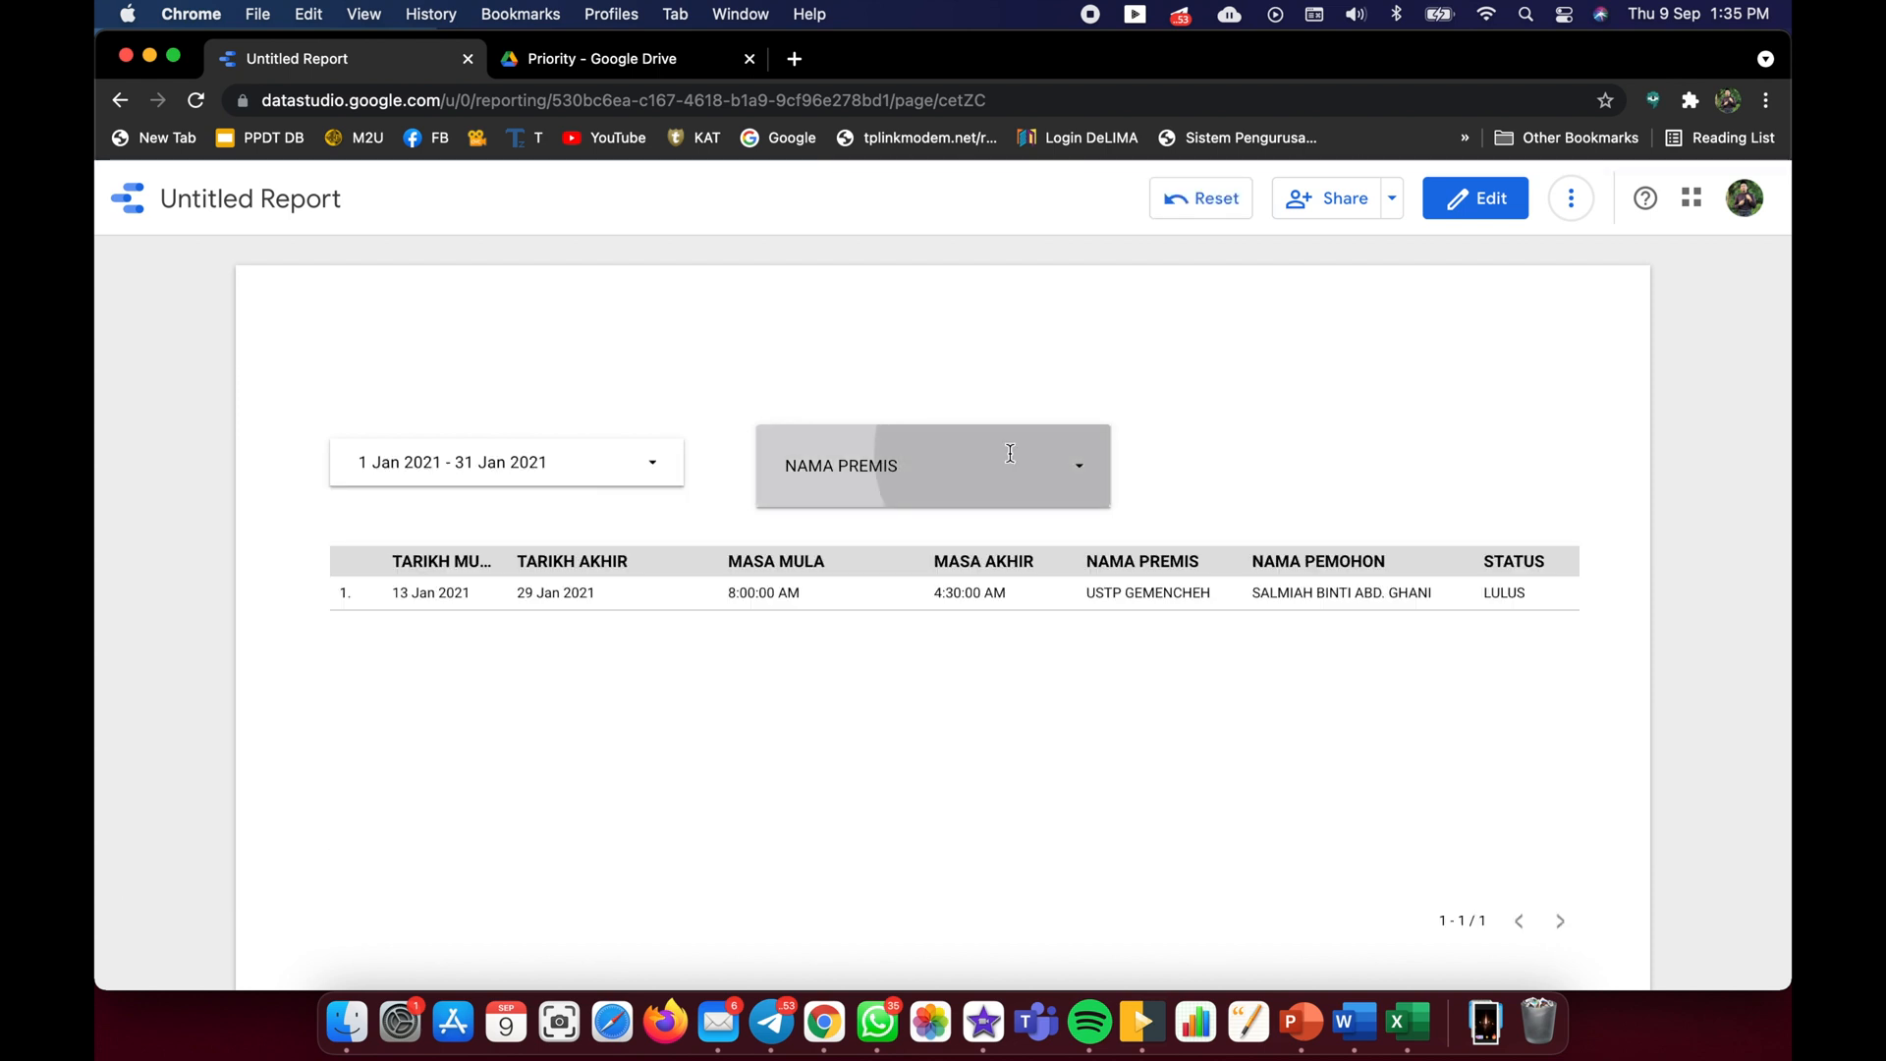
mouse_move(1067, 531)
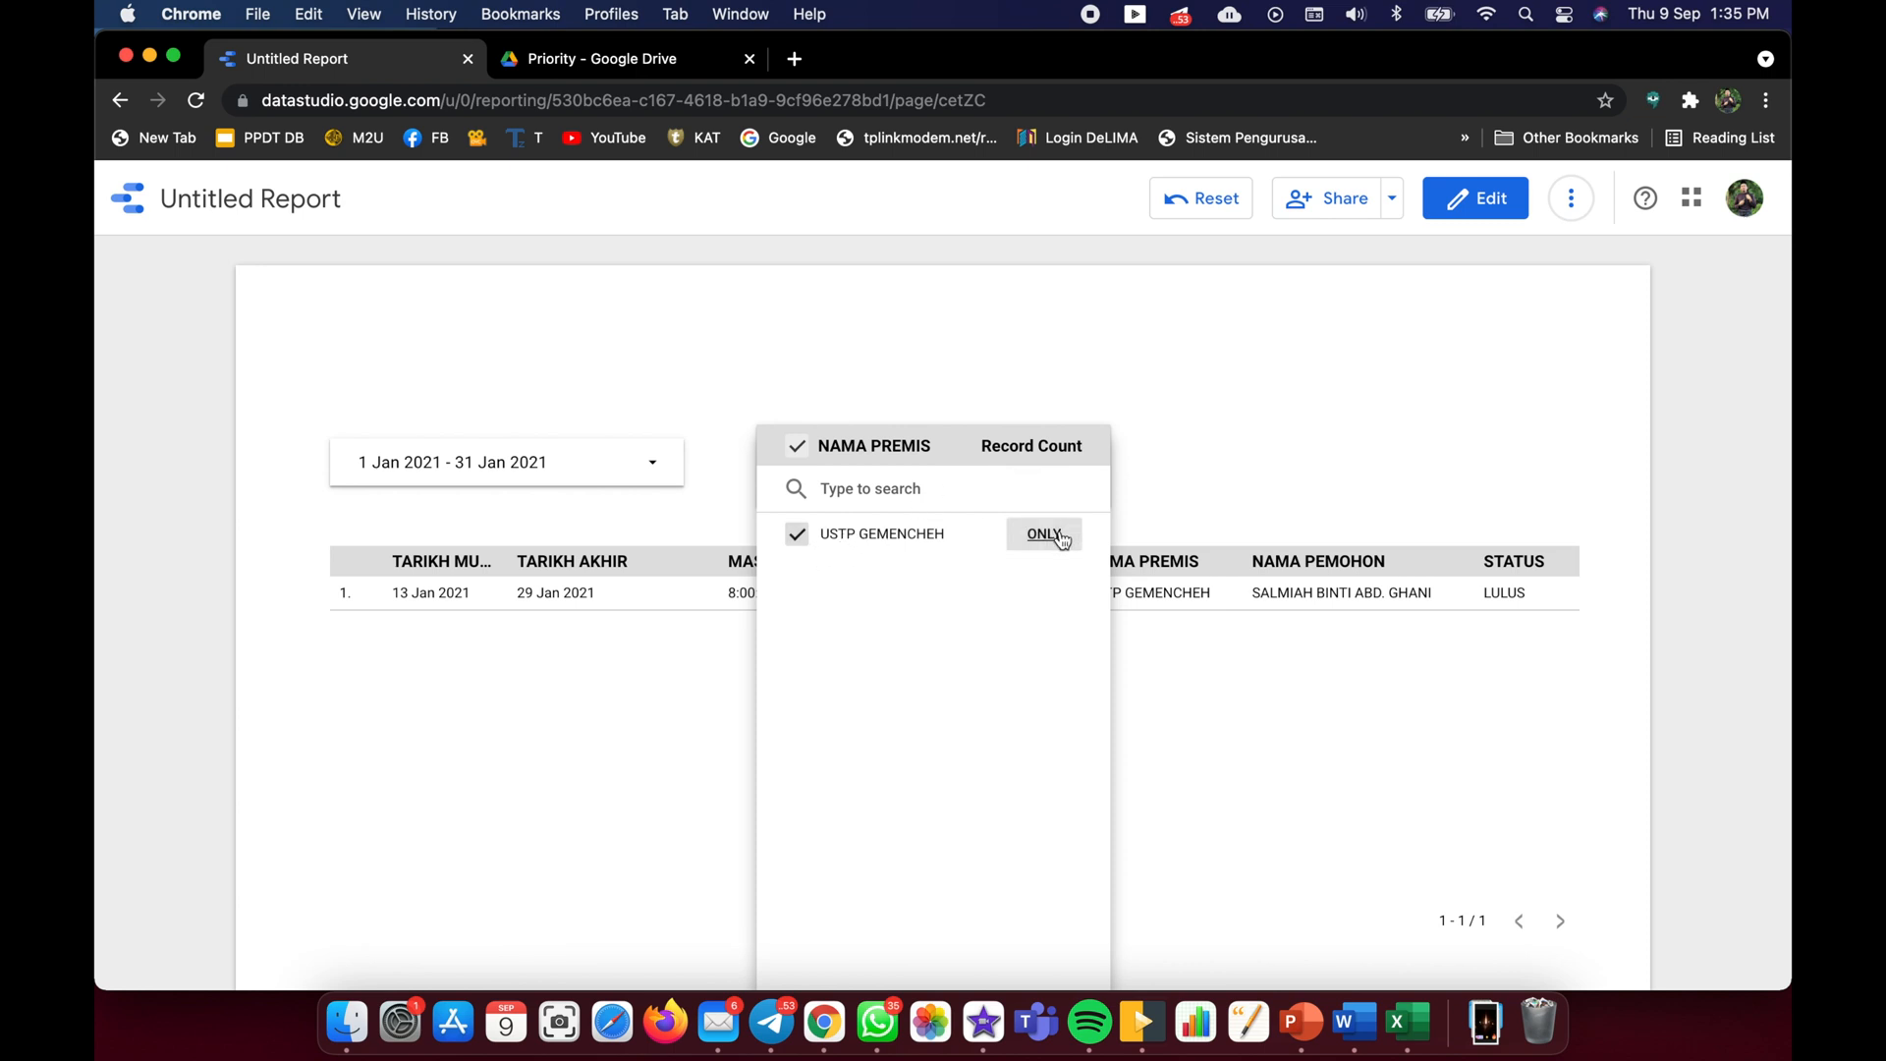
click(1204, 418)
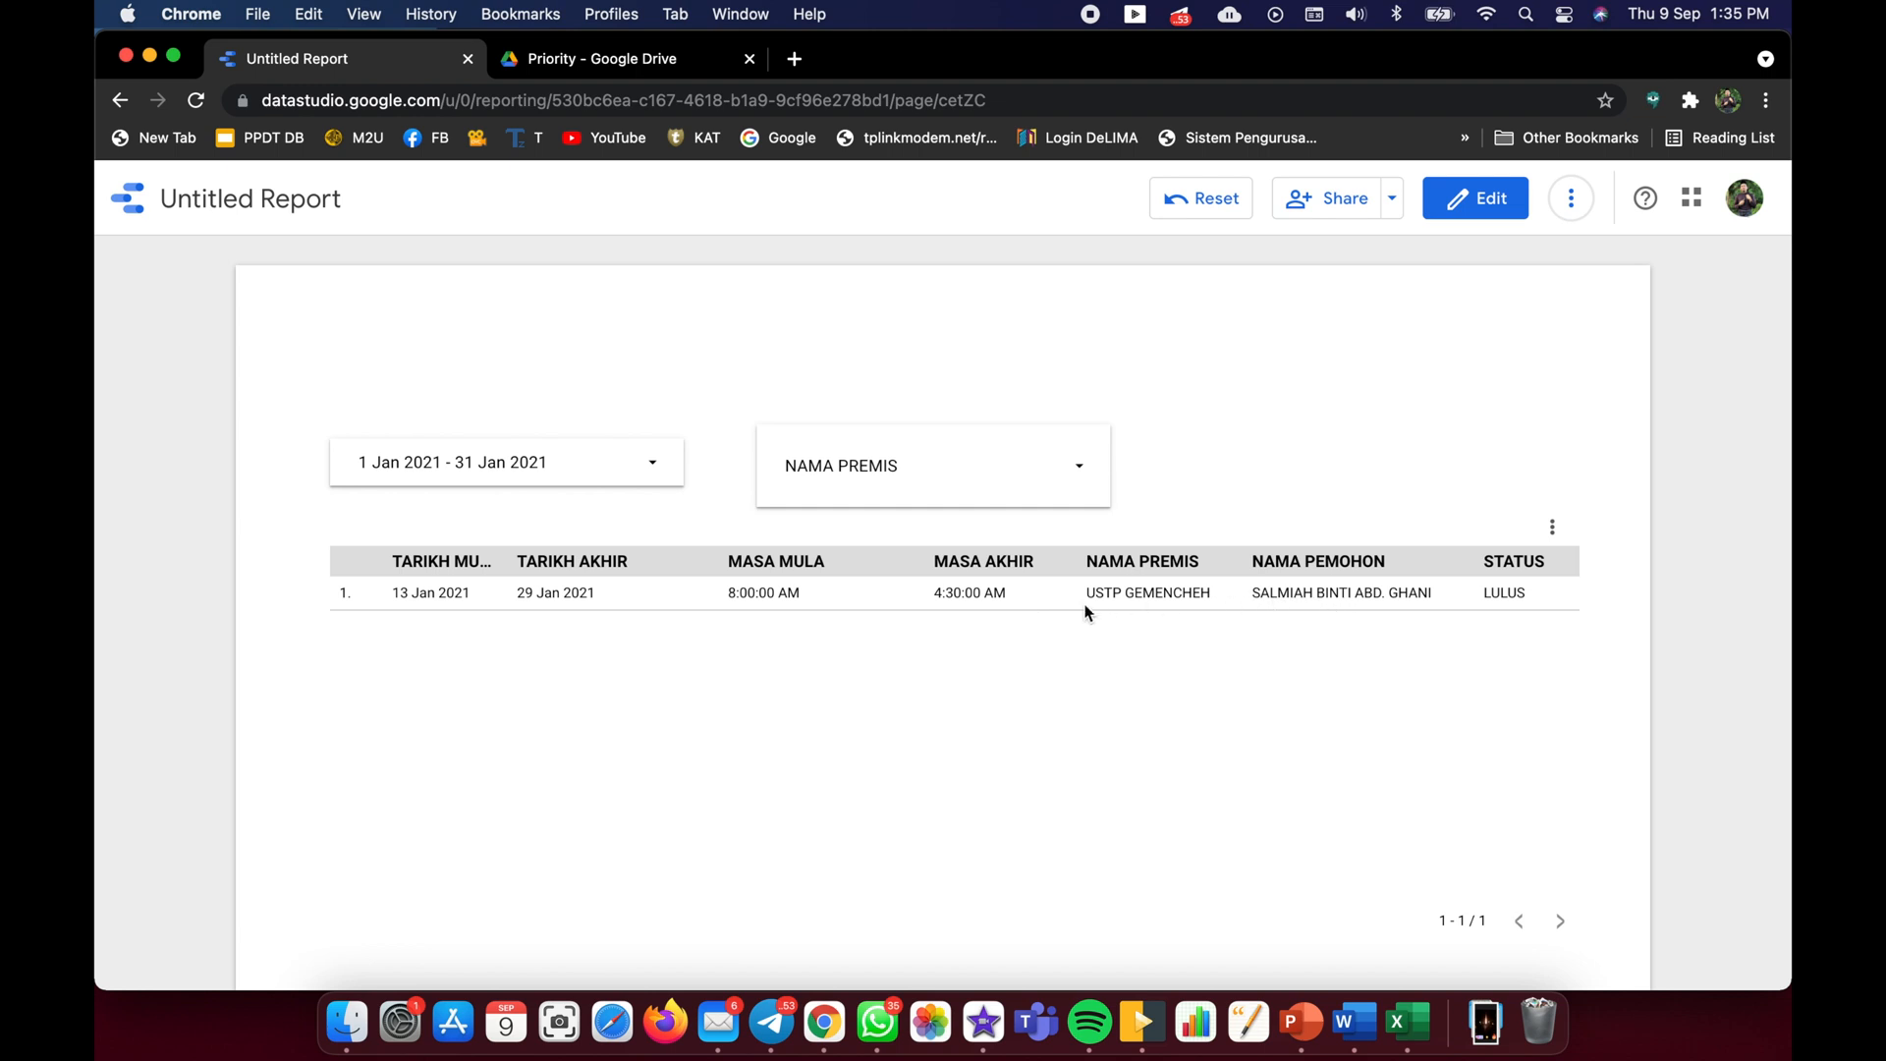
click(1495, 216)
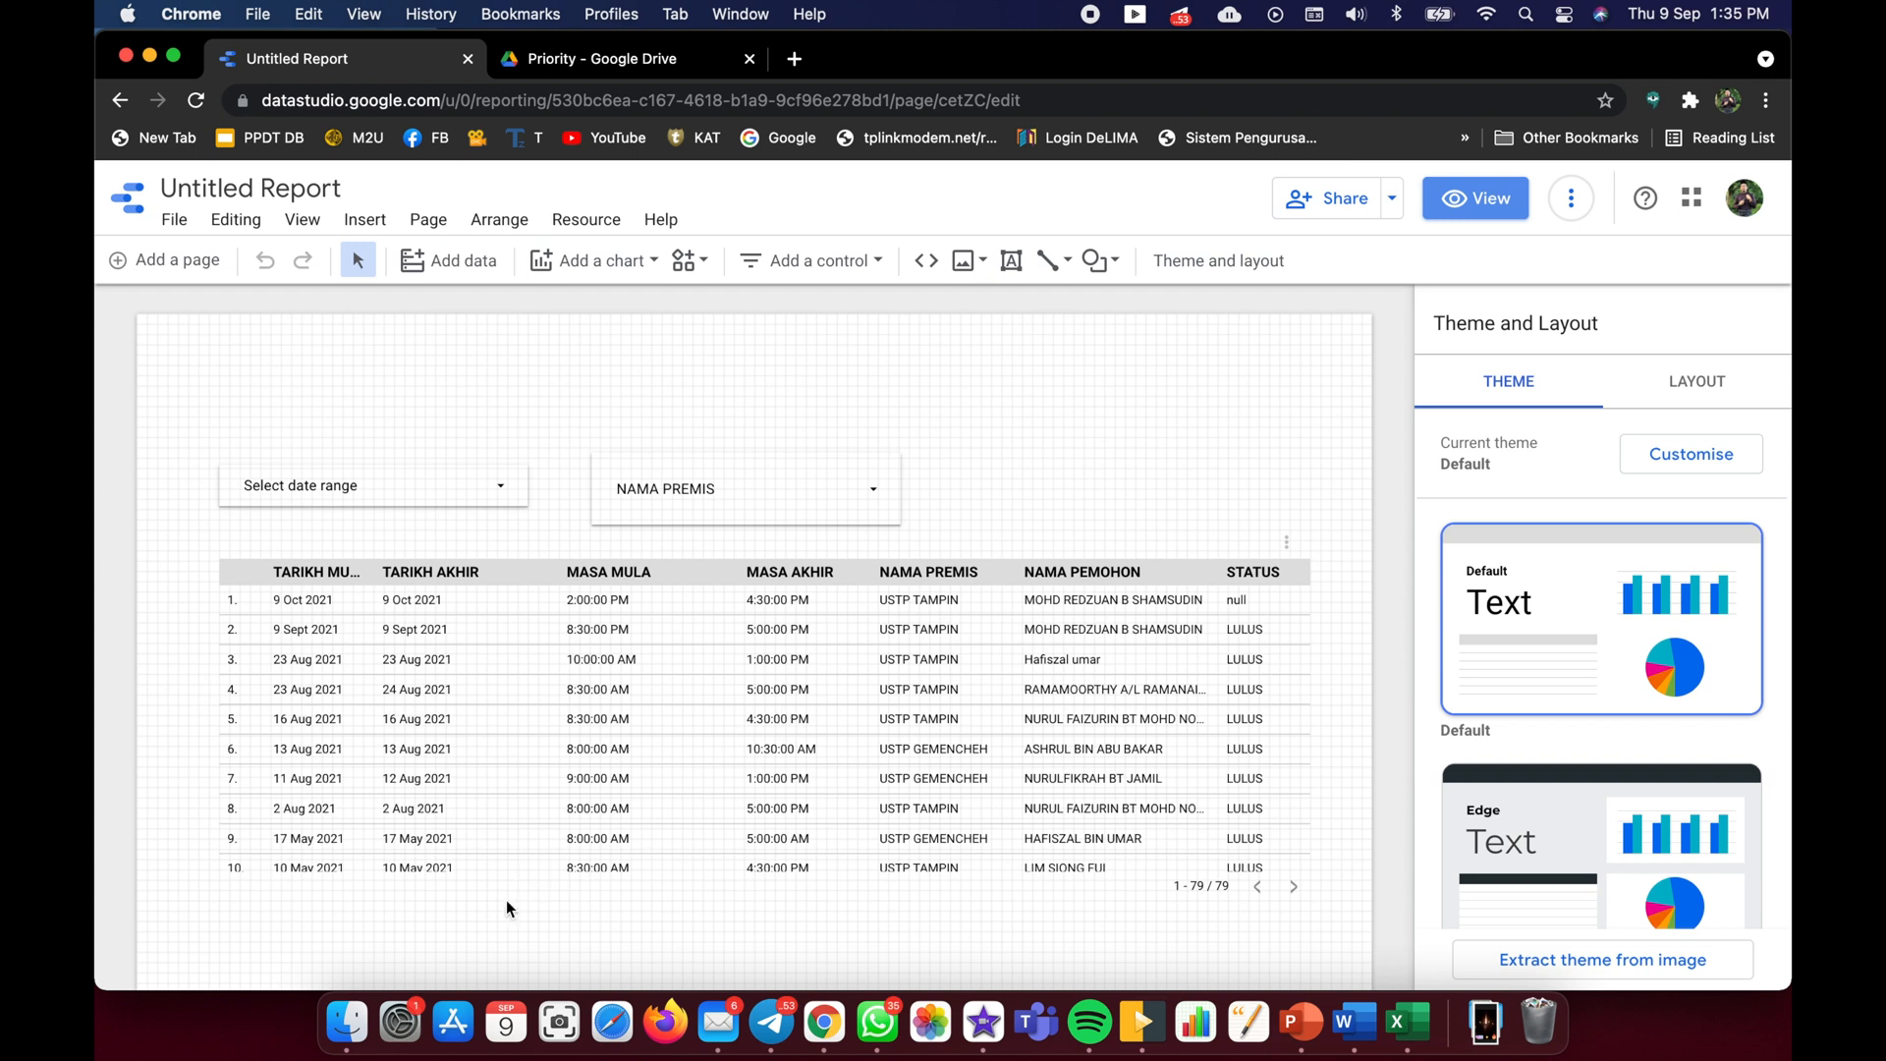
scroll(505, 897, down, 3)
click(554, 701)
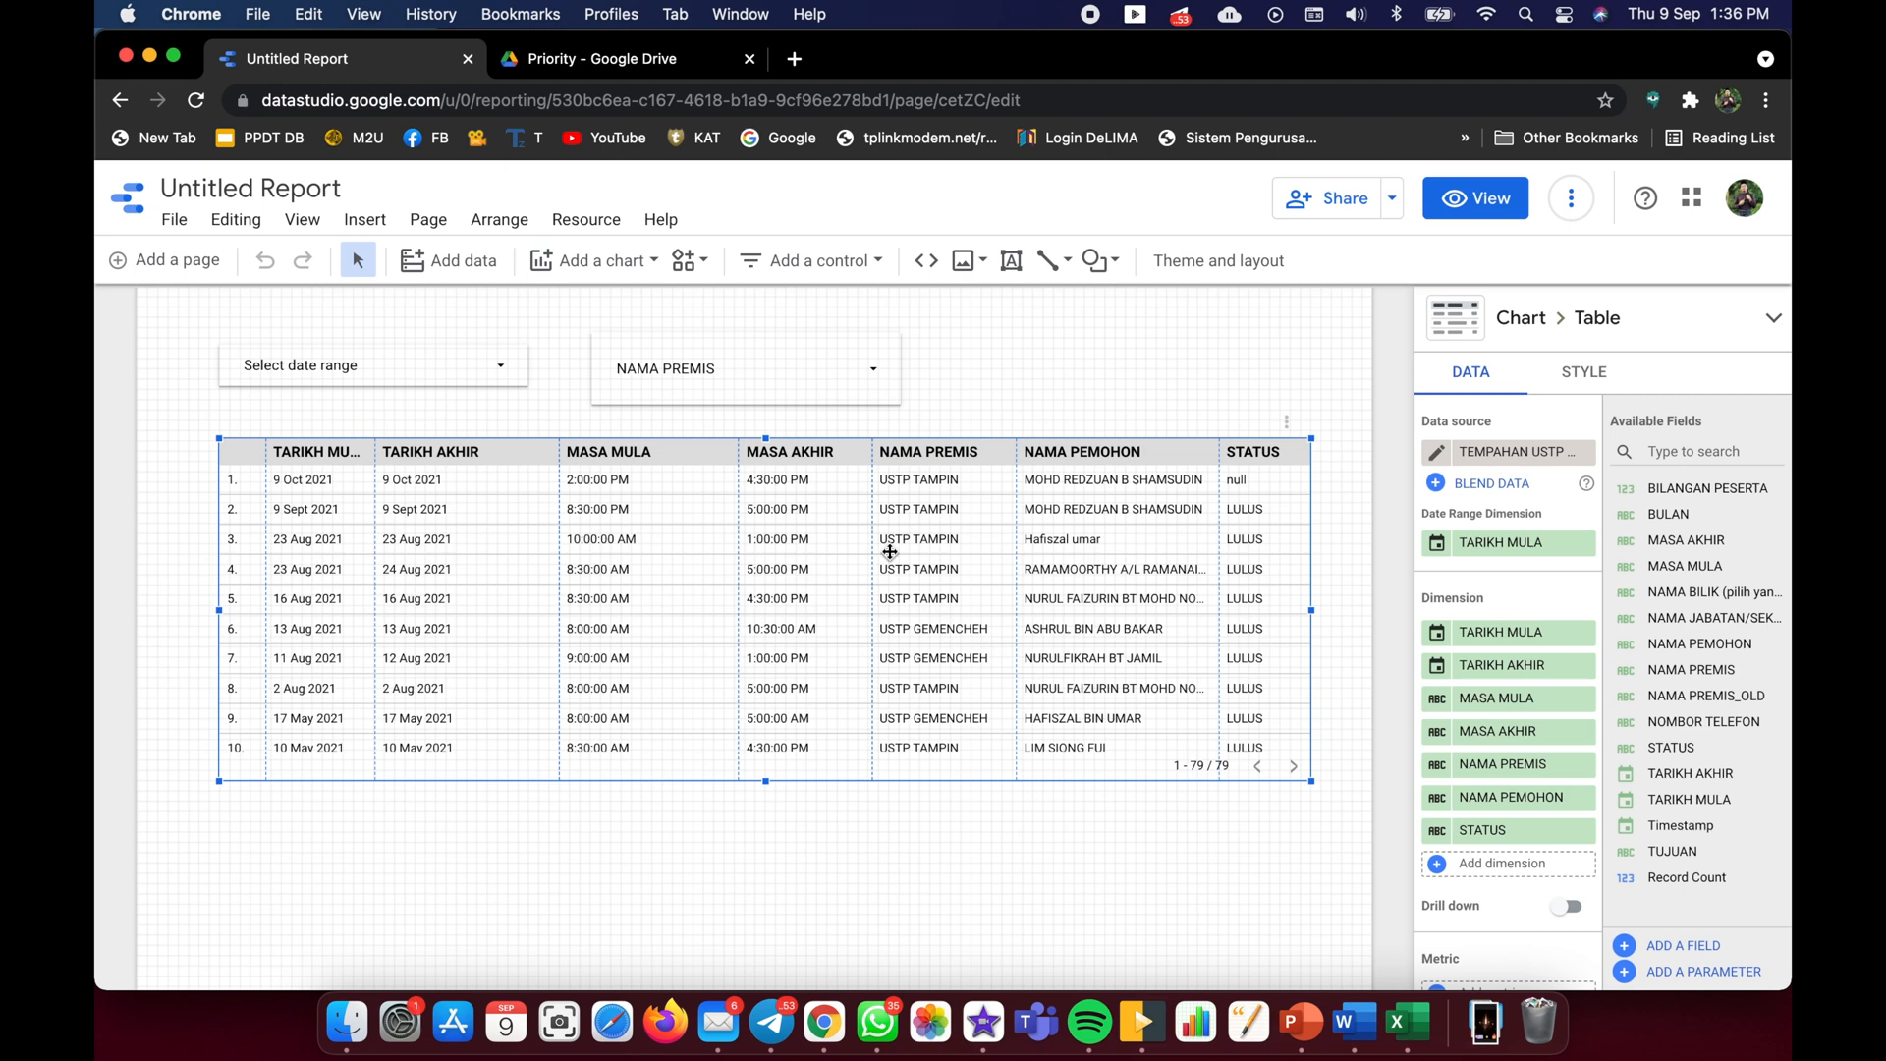
click(1550, 335)
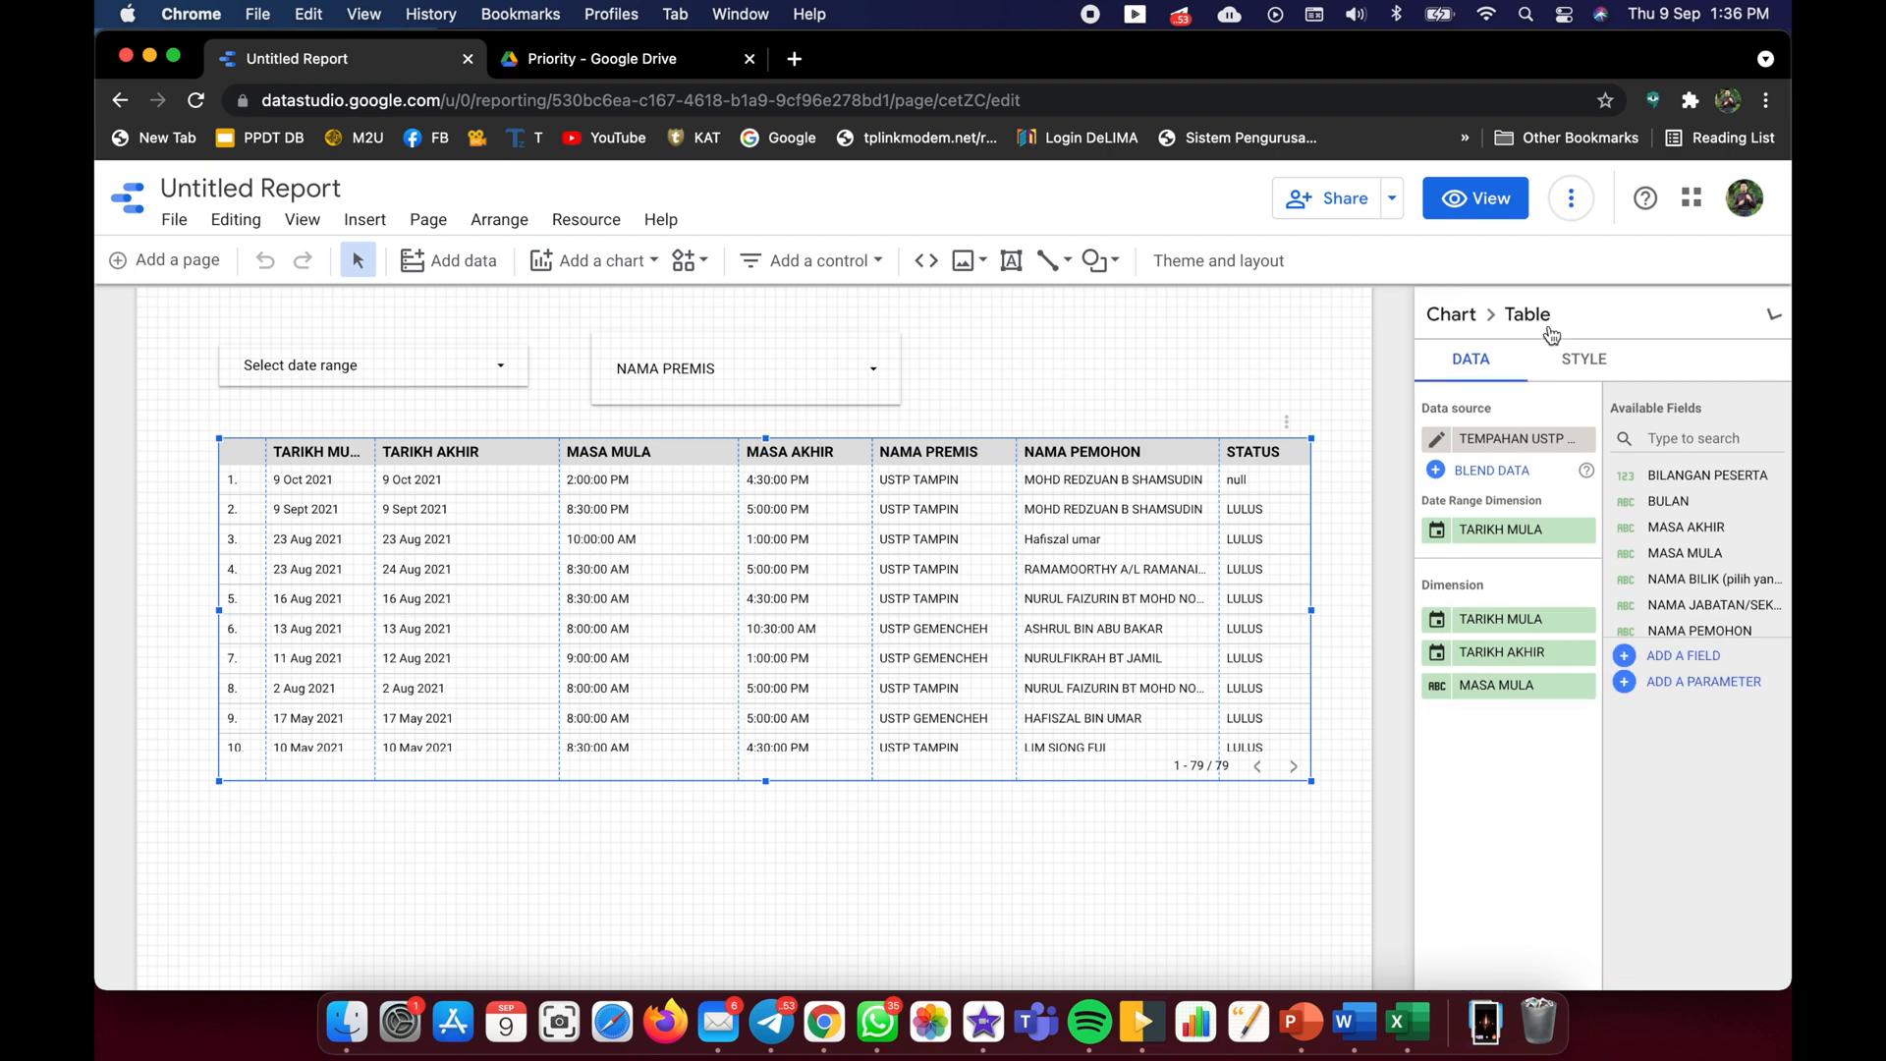
click(1164, 365)
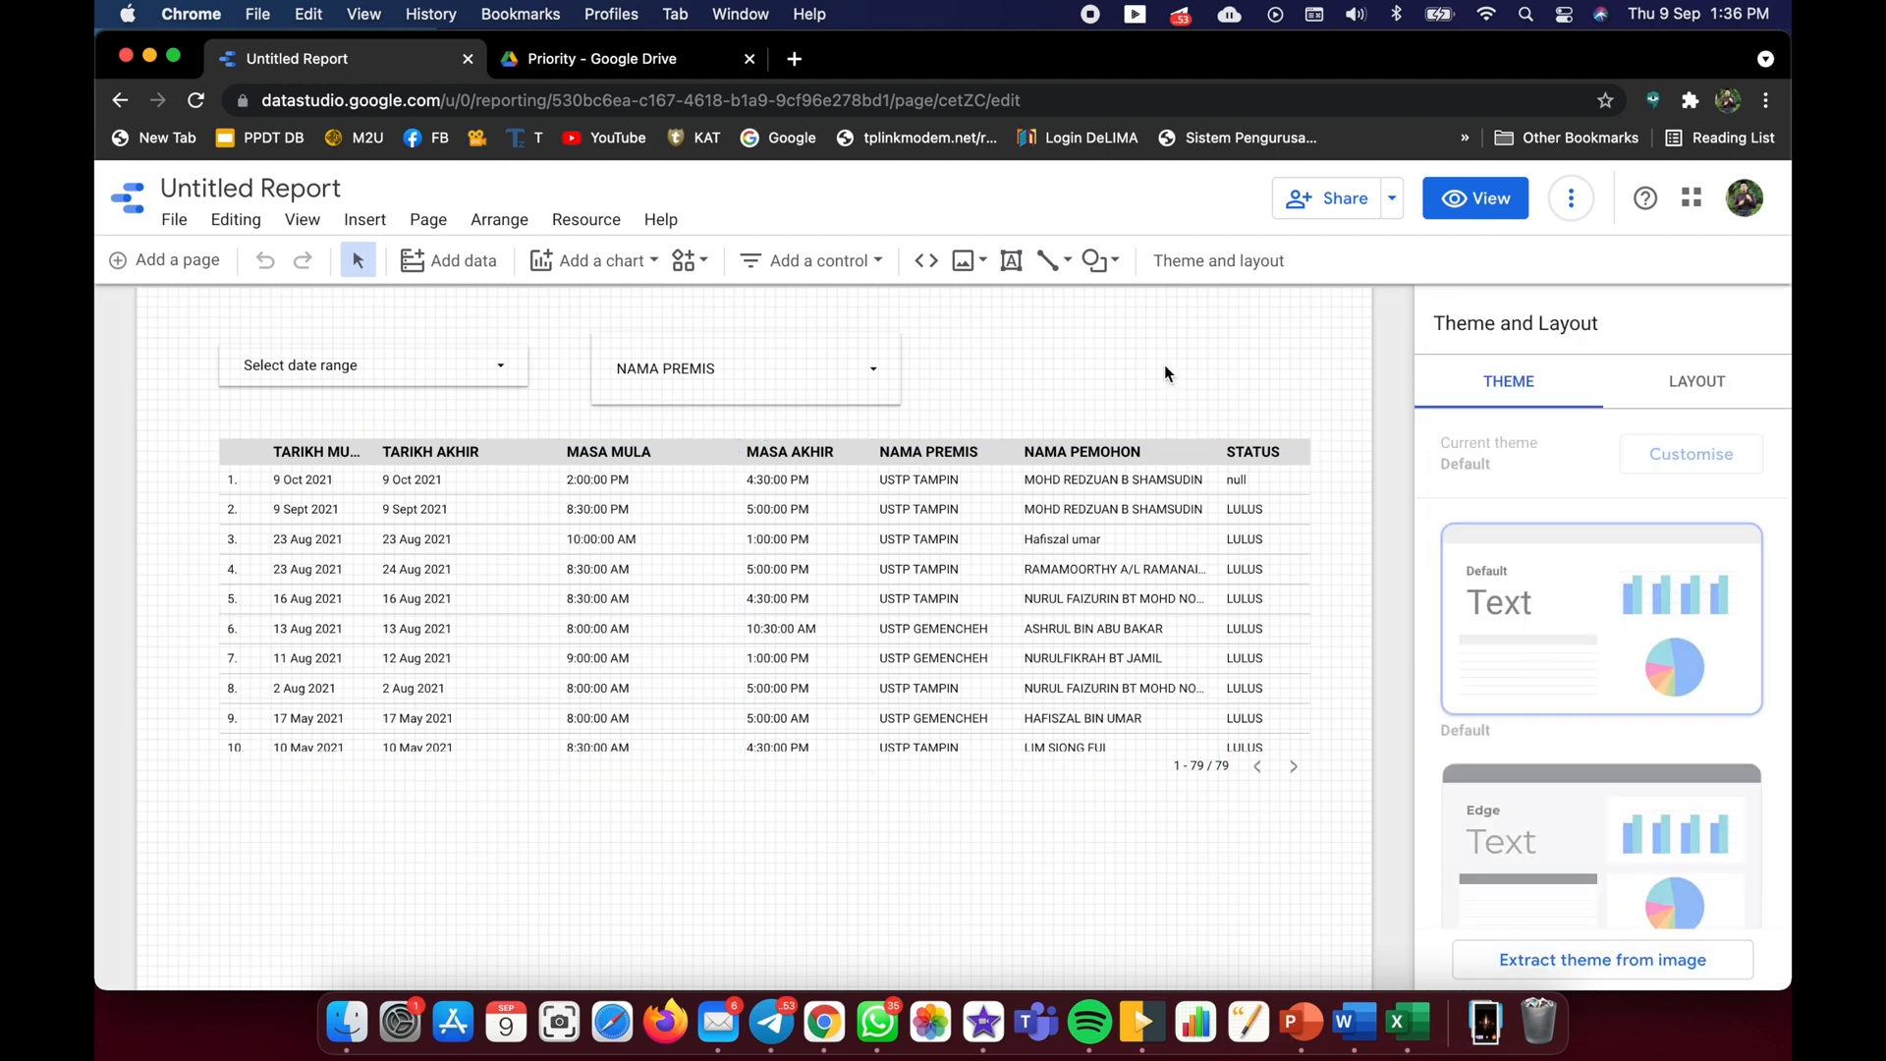